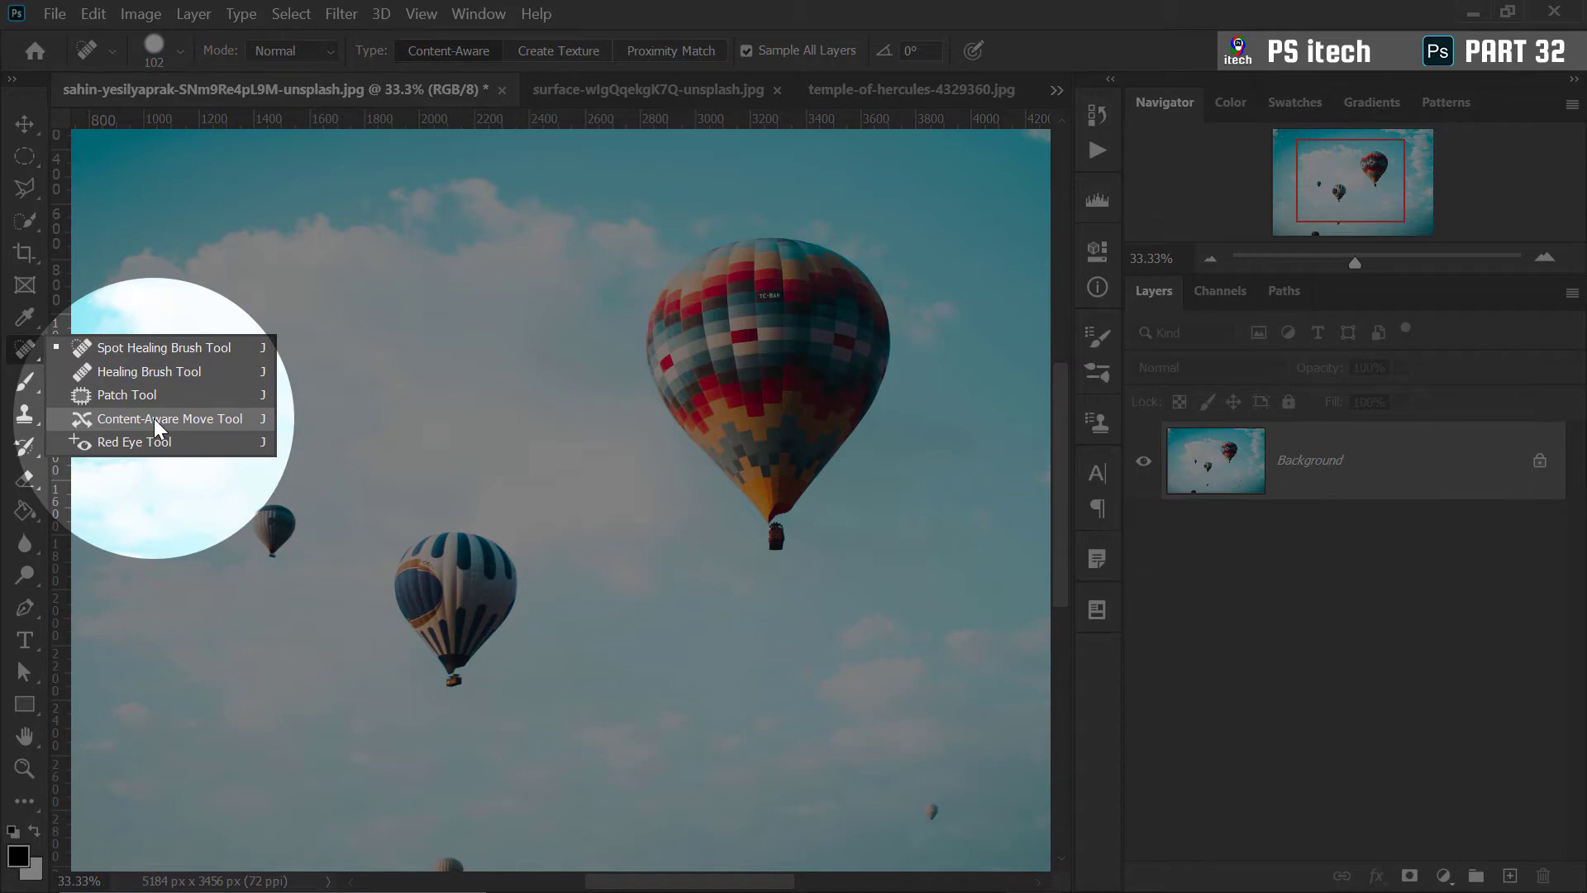
# Step: Select Content-Aware Move and frame the balloon photo using the Navigator zoom and pan
pyautogui.click(154, 418)
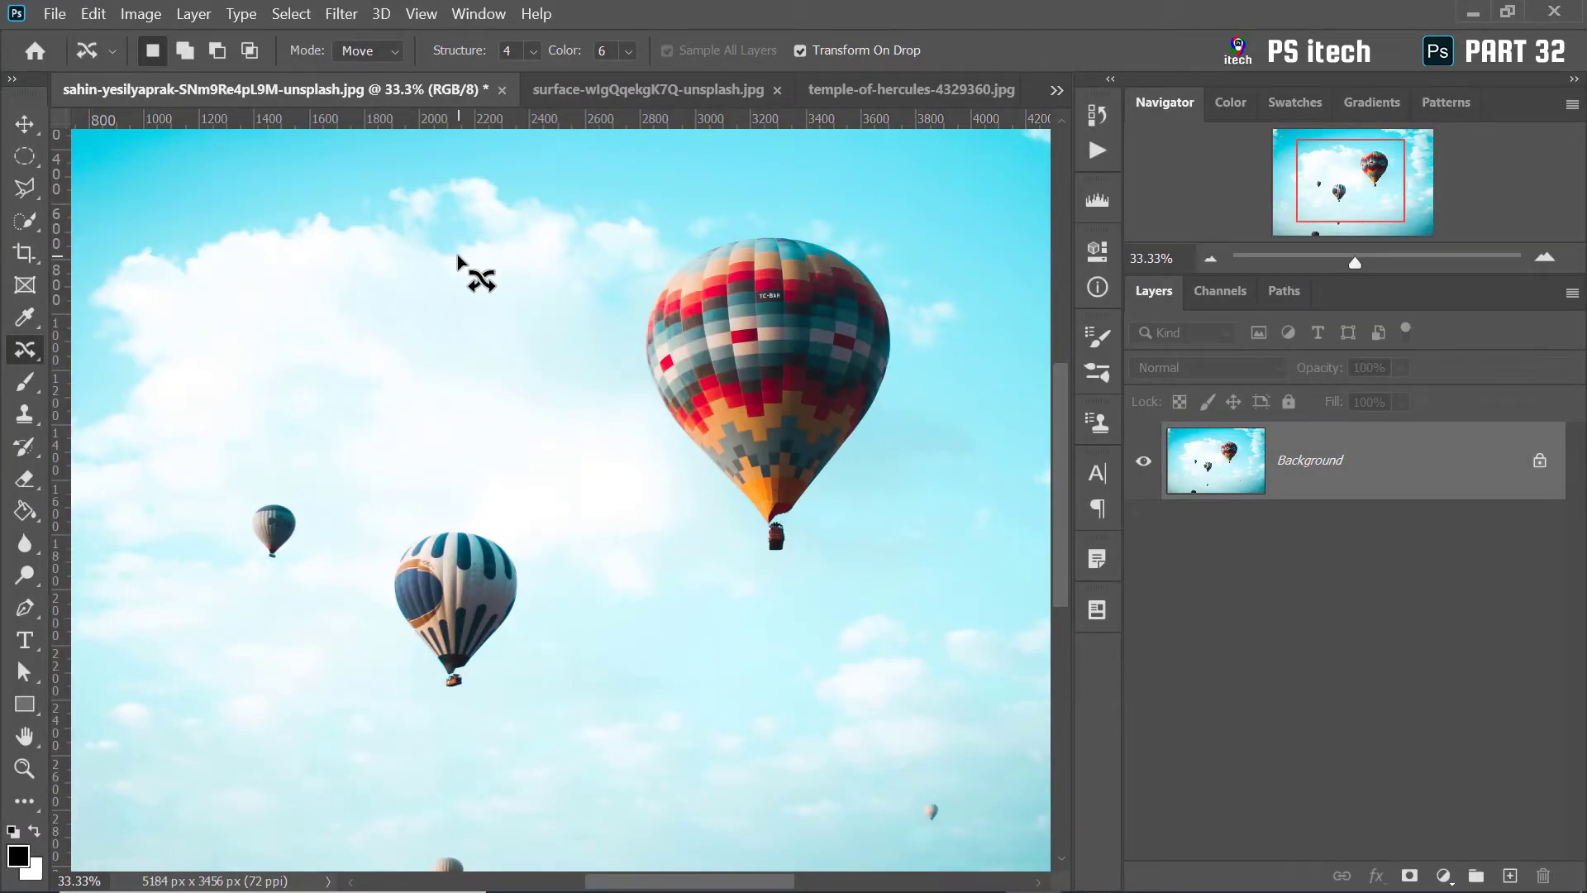
pyautogui.scroll(-5, 611, 338)
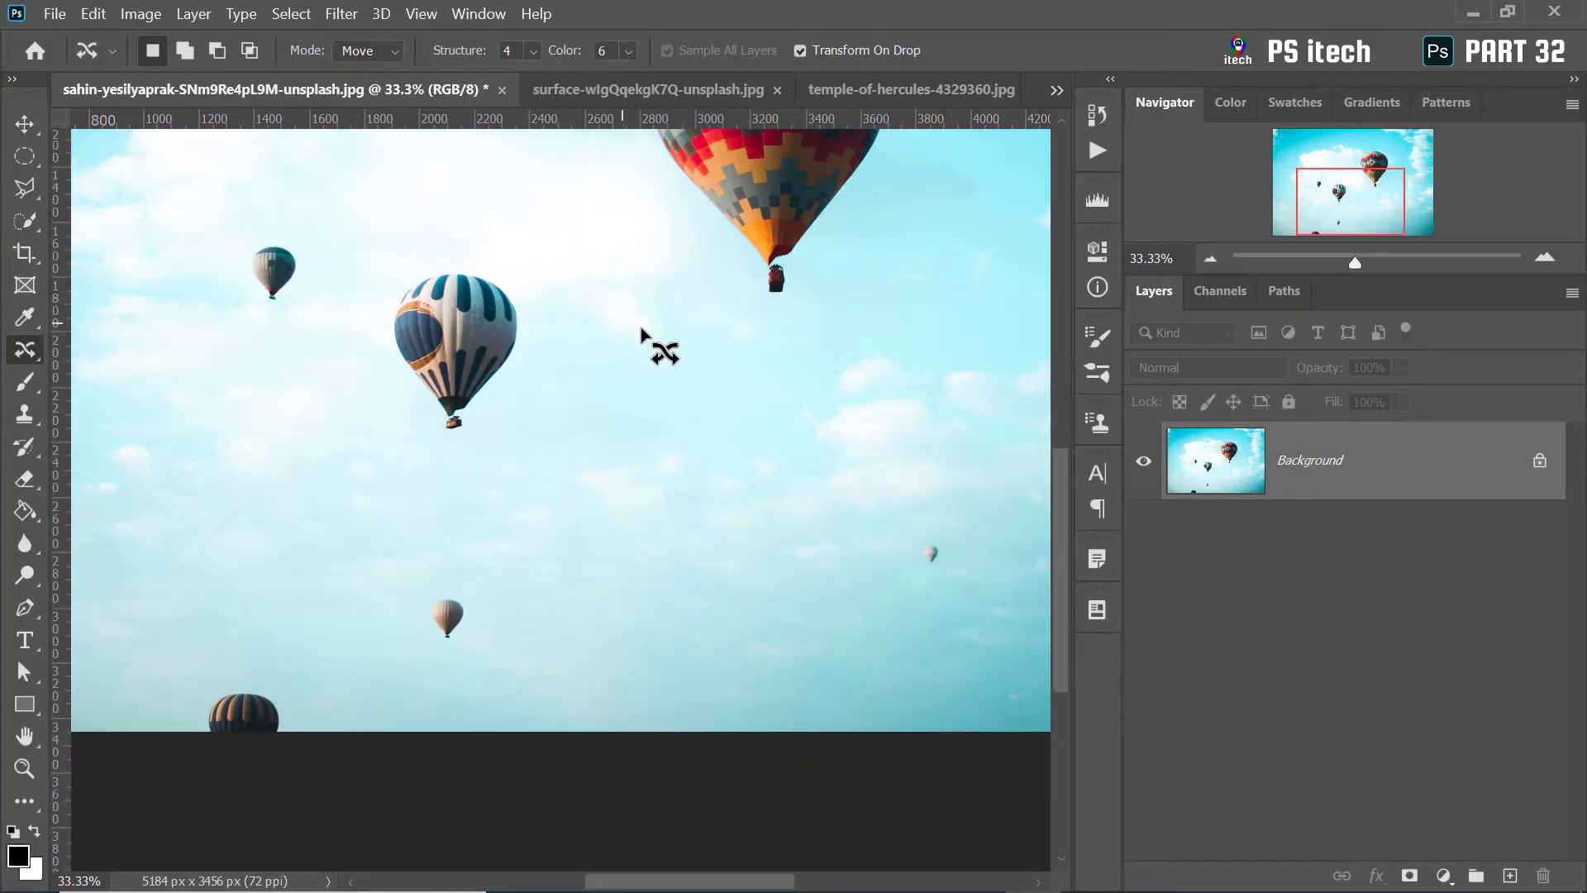
pyautogui.scroll(2, 767, 310)
pyautogui.moveTo(1353, 262); pyautogui.dragTo(1343, 263)
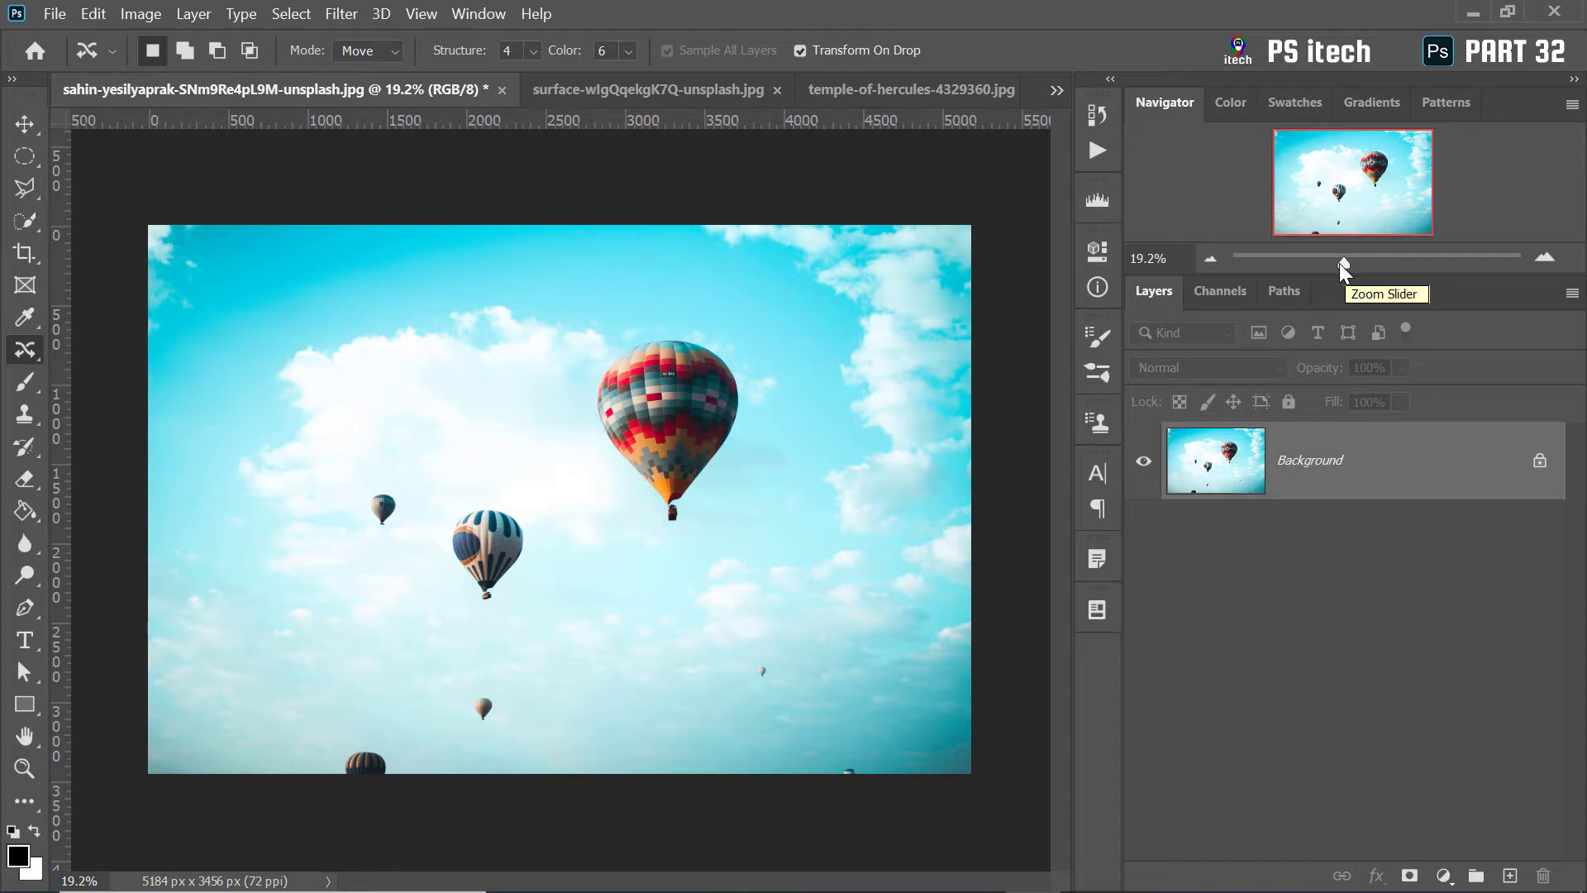
pyautogui.moveTo(1343, 263); pyautogui.dragTo(1352, 263)
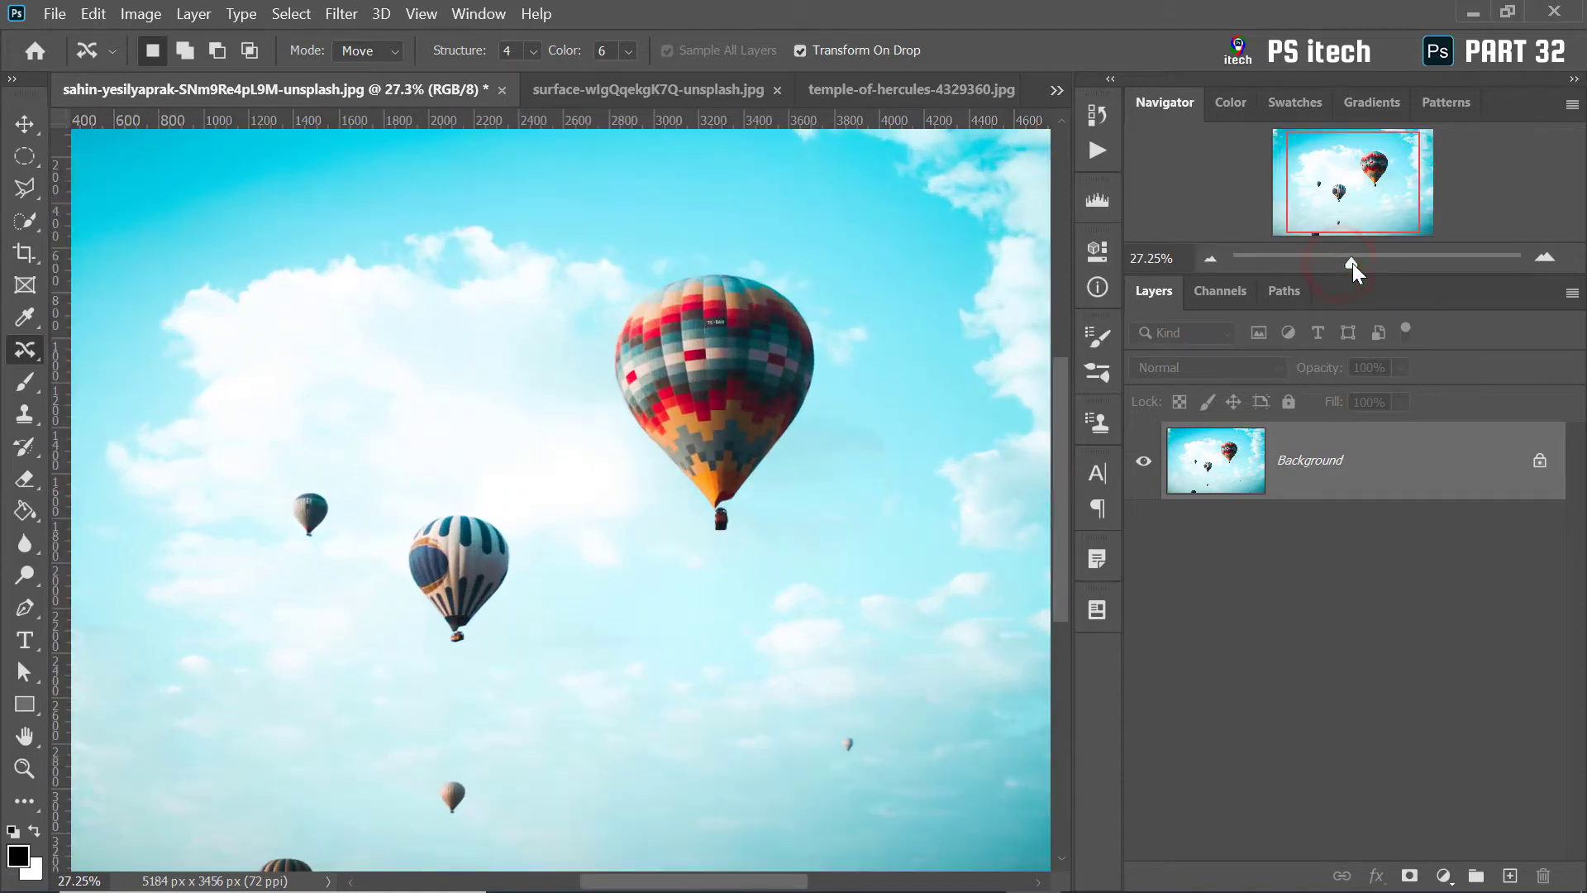
pyautogui.moveTo(1362, 206); pyautogui.dragTo(1374, 207)
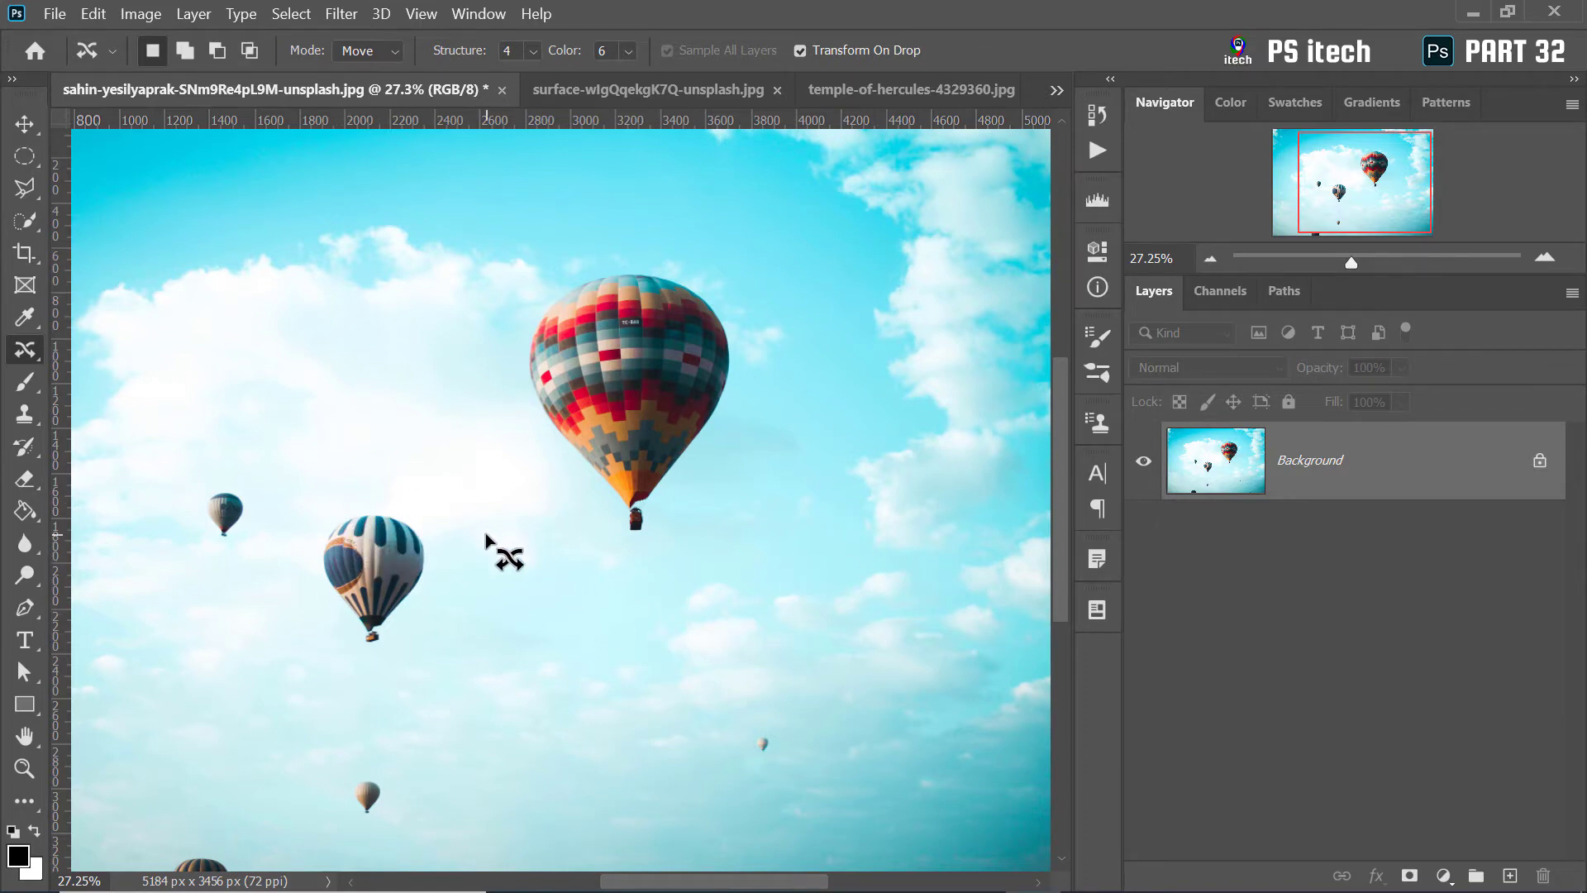
# Step: Lasso the blue-and-white striped balloon and move it right, below the big balloon
pyautogui.rightClick(32, 360)
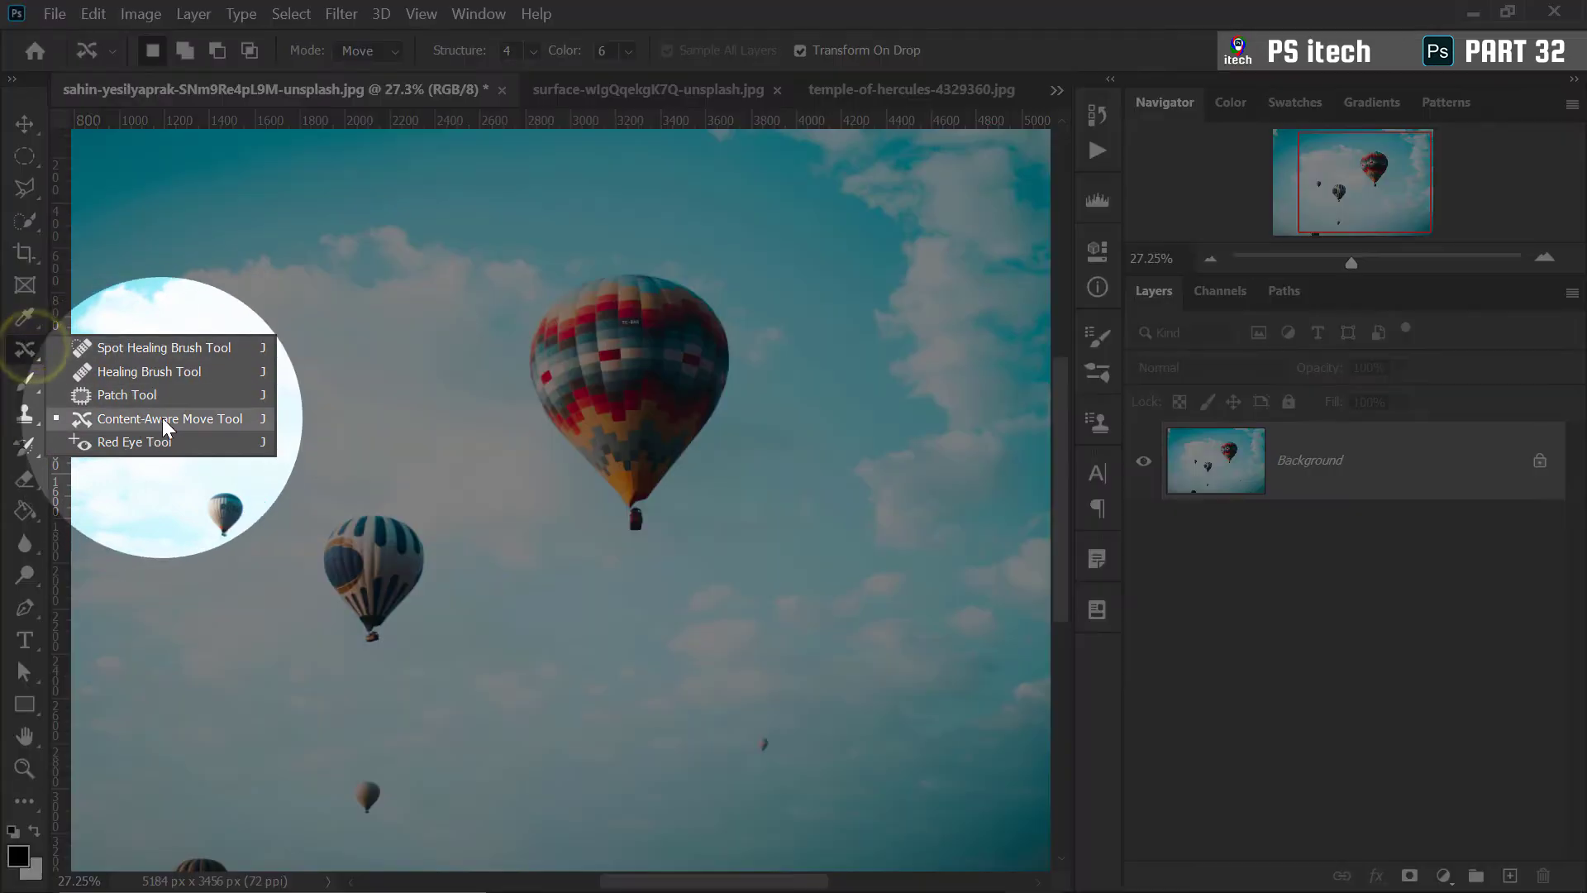
pyautogui.click(162, 418)
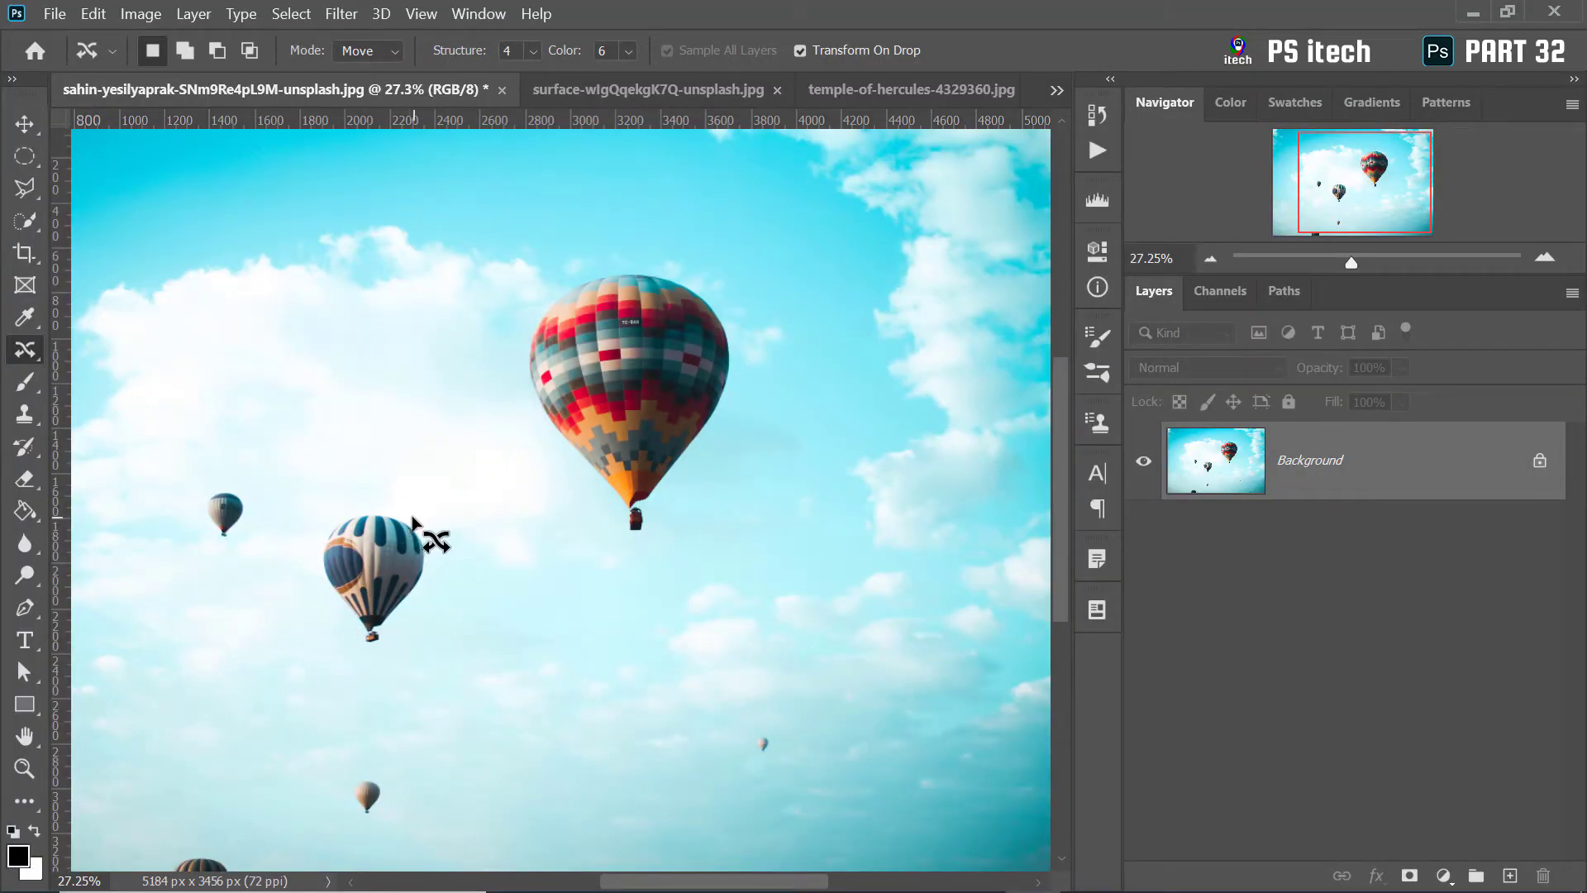
pyautogui.click(412, 511)
pyautogui.moveTo(404, 509)
pyautogui.mouseDown()
pyautogui.moveTo(336, 624)
pyautogui.moveTo(384, 661)
pyautogui.moveTo(426, 612)
pyautogui.moveTo(446, 541)
pyautogui.moveTo(401, 506)
pyautogui.mouseUp()
pyautogui.moveTo(349, 570)
pyautogui.mouseDown()
pyautogui.moveTo(768, 495)
pyautogui.moveTo(777, 510)
pyautogui.mouseUp()
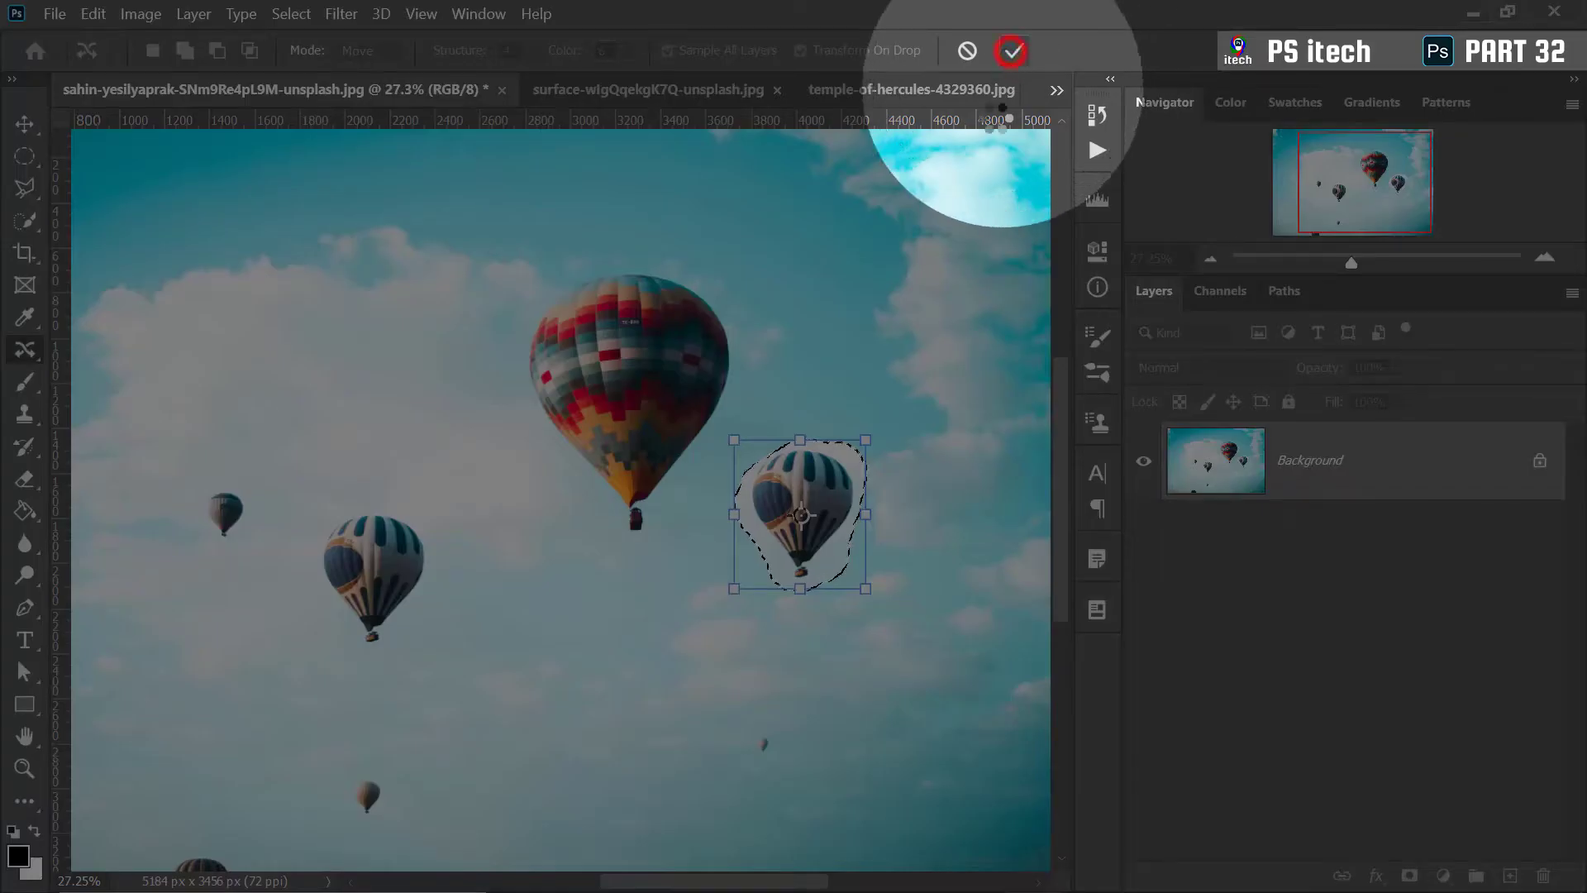
pyautogui.press('Return')
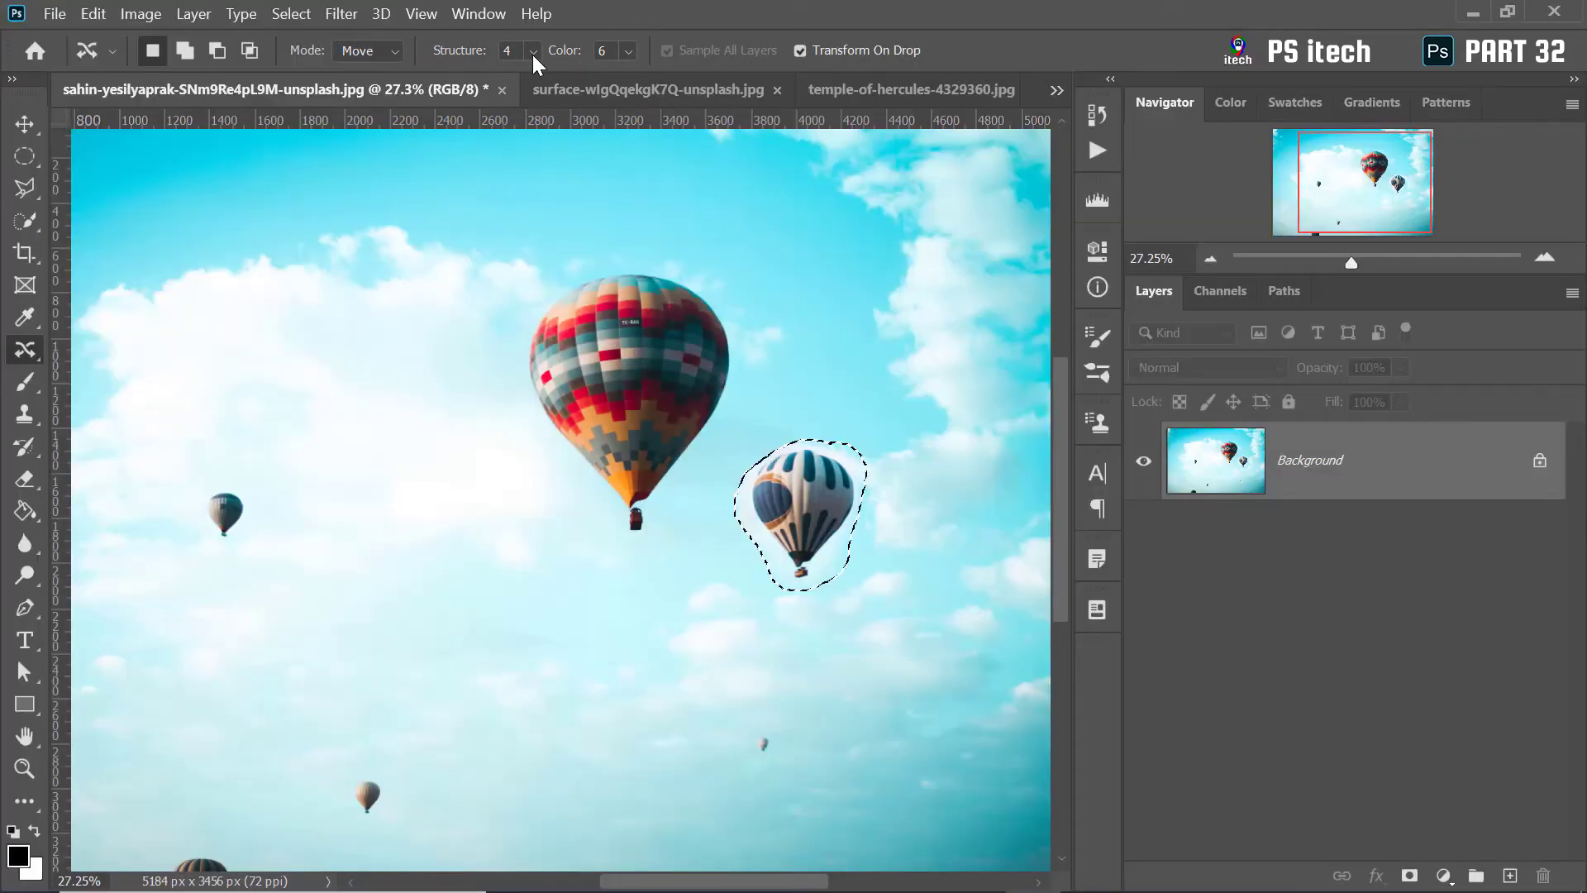
# Step: Set the Content-Aware Move Structure to 4 after trying values 1 and 7
pyautogui.click(532, 53)
pyautogui.moveTo(553, 79); pyautogui.dragTo(545, 80)
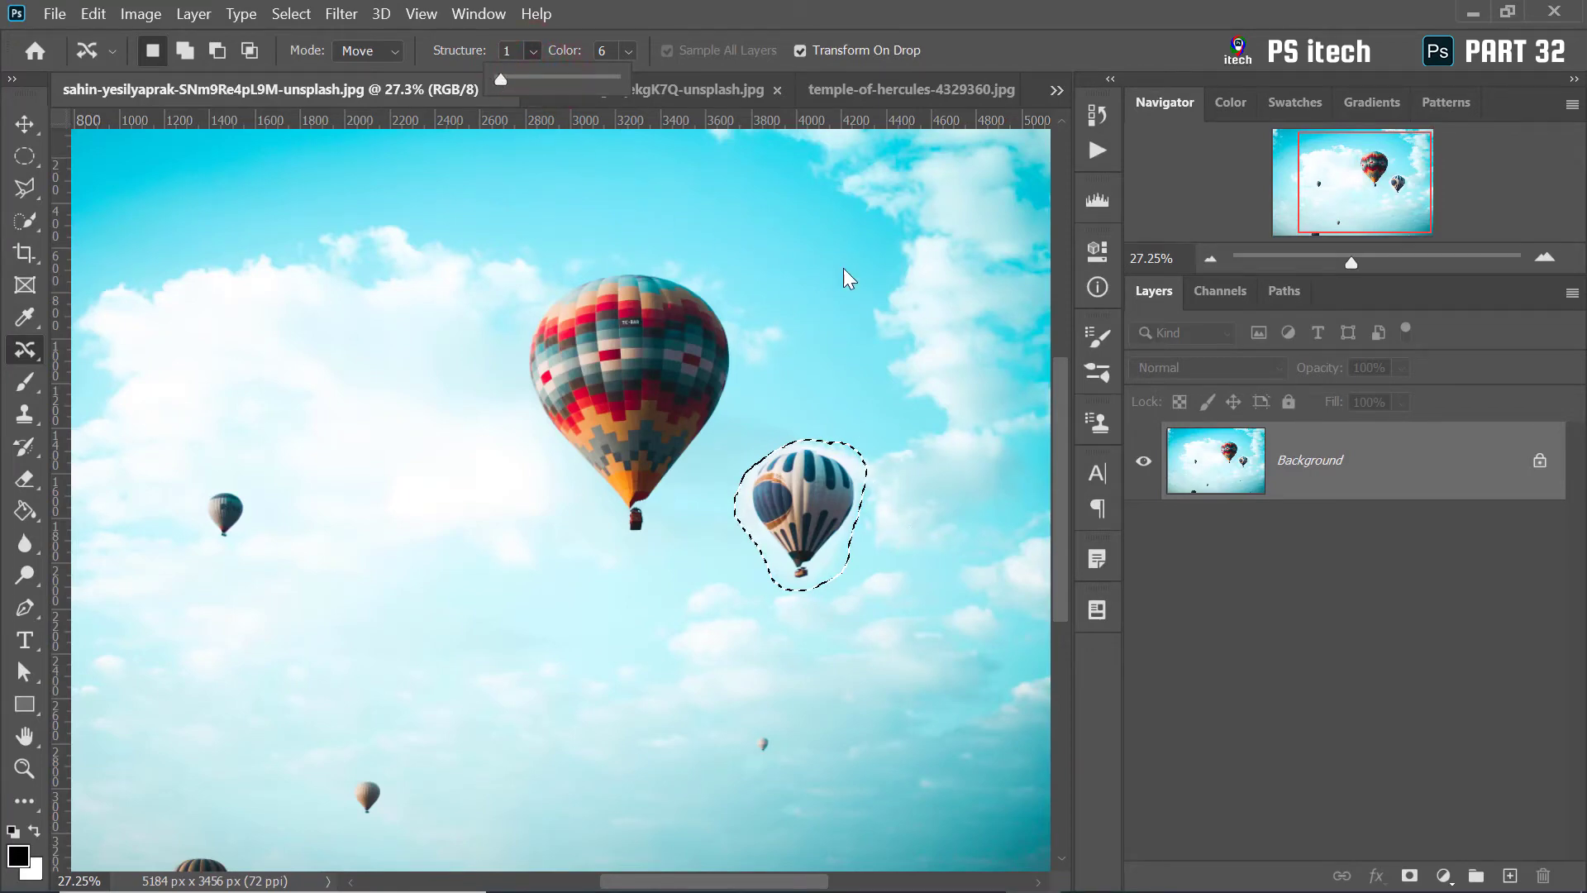
pyautogui.press('Return')
pyautogui.scroll(5, 883, 483)
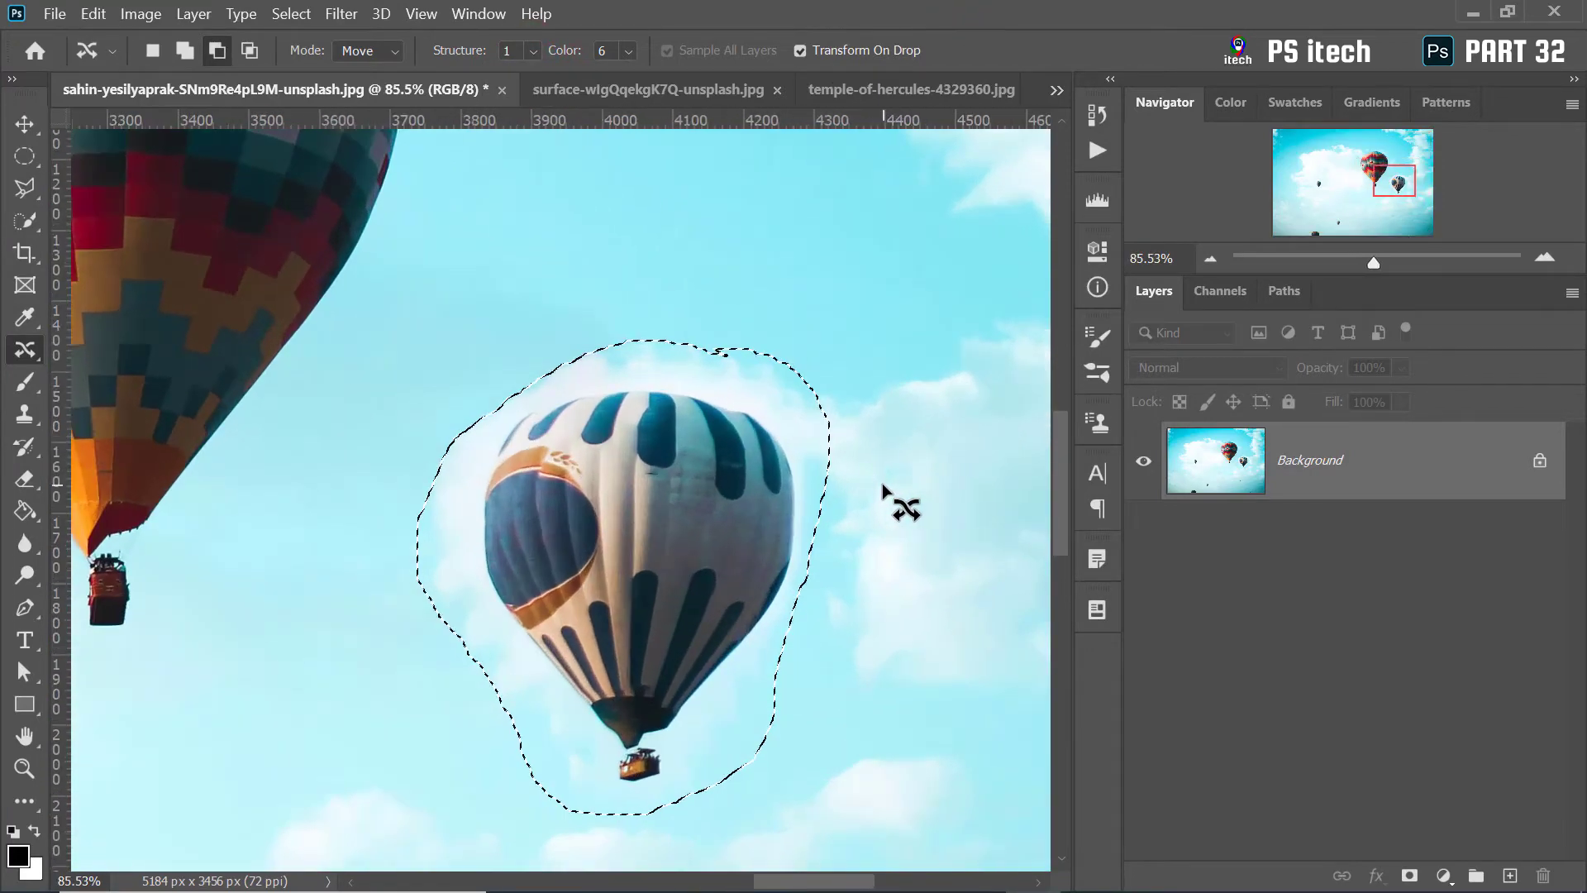
pyautogui.scroll(1, 881, 483)
pyautogui.moveTo(1070, 478); pyautogui.dragTo(1069, 505)
pyautogui.click(533, 51)
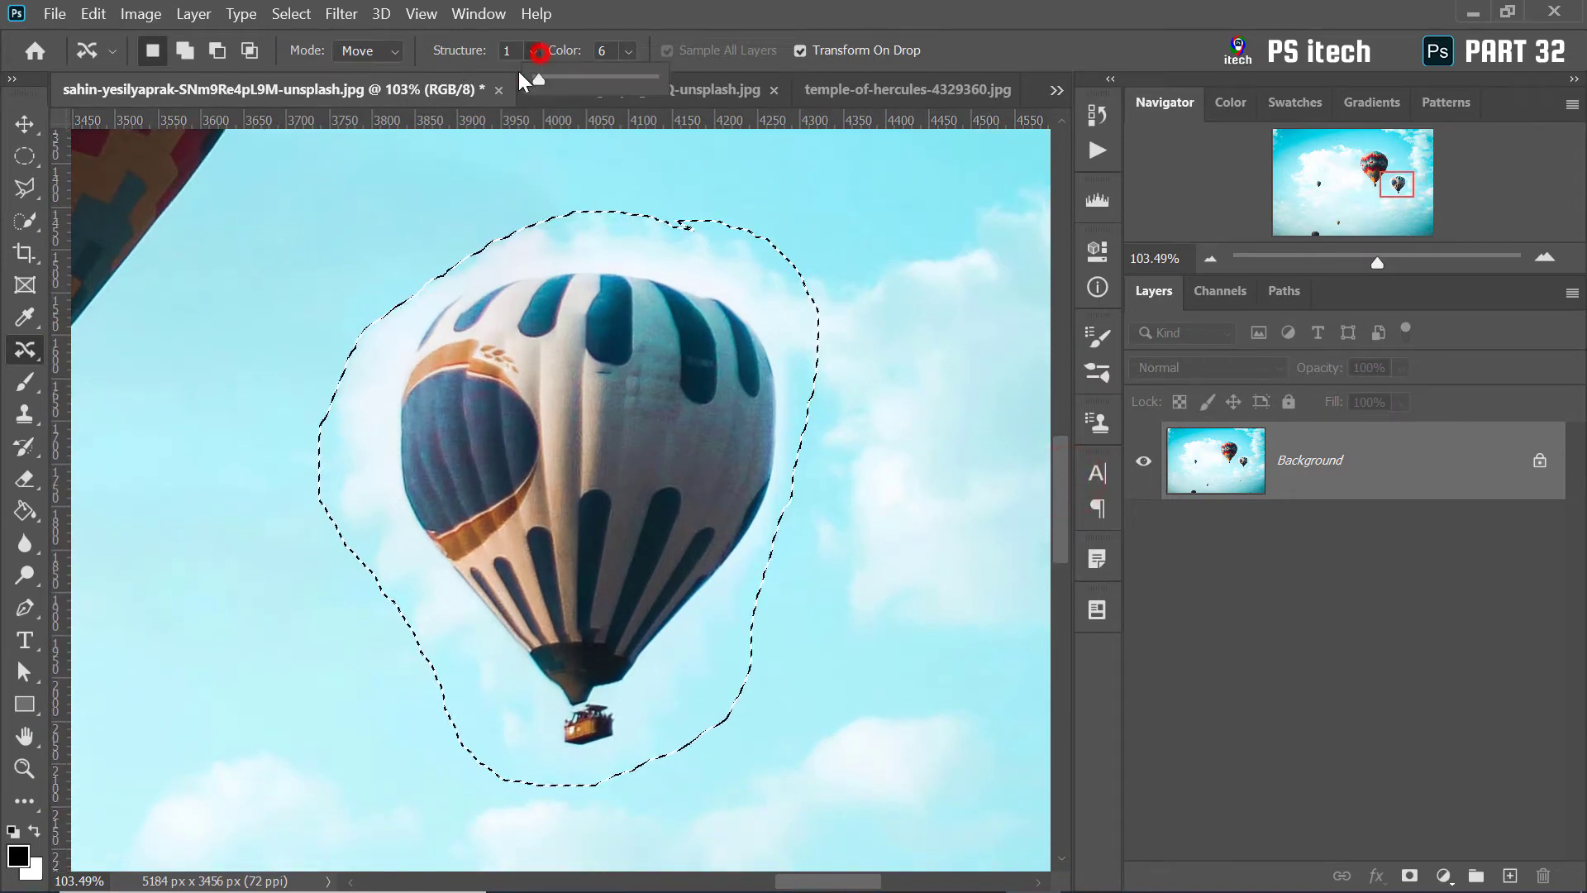
pyautogui.moveTo(539, 80); pyautogui.dragTo(651, 81)
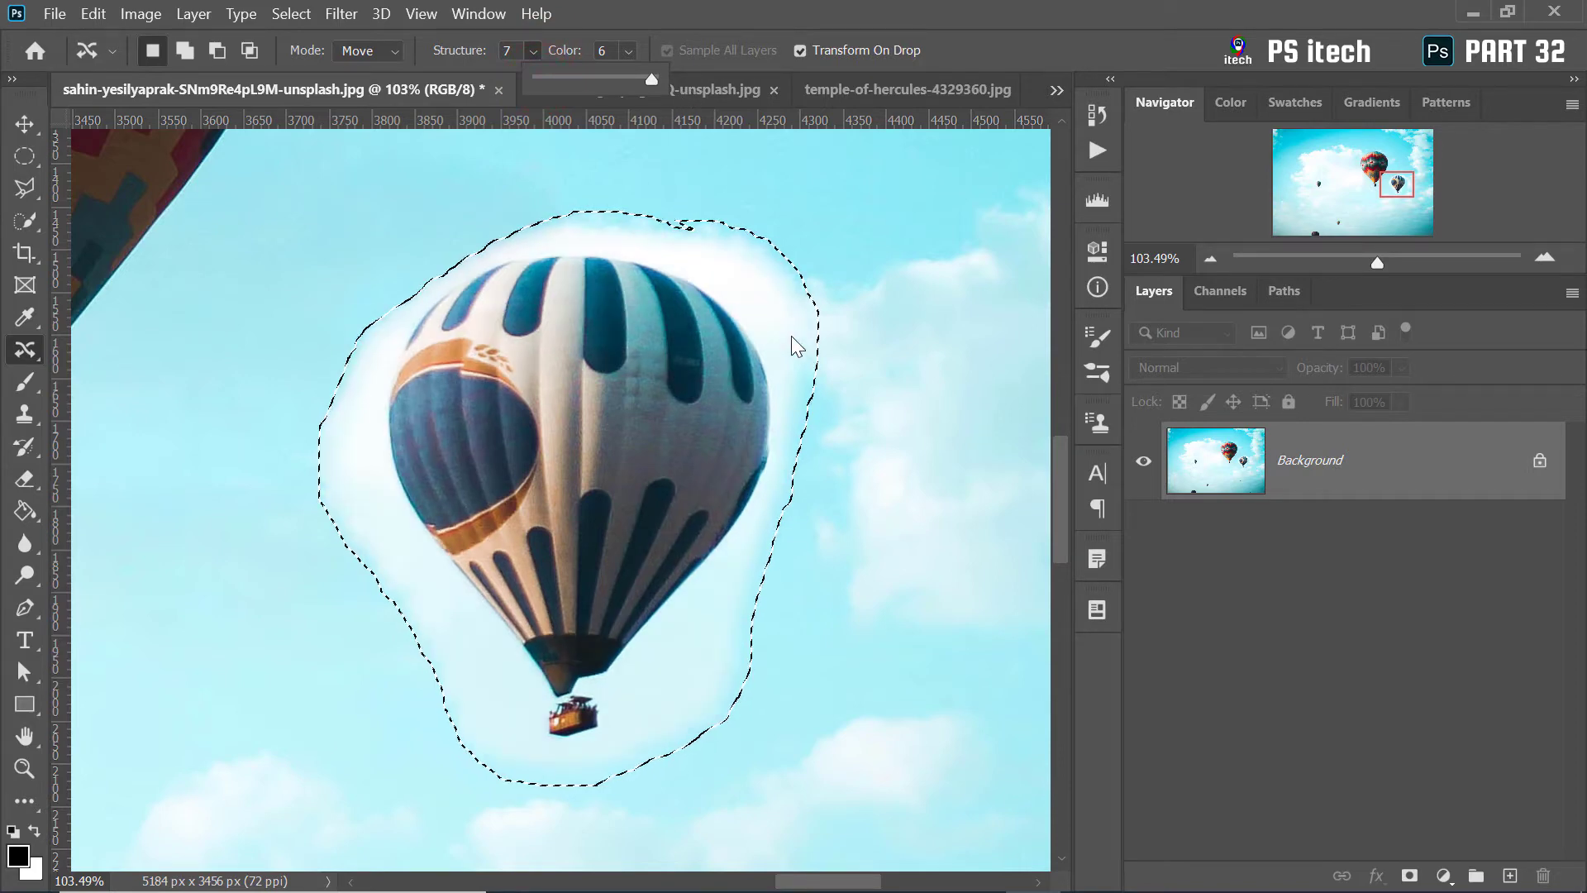
pyautogui.moveTo(637, 80); pyautogui.dragTo(630, 80)
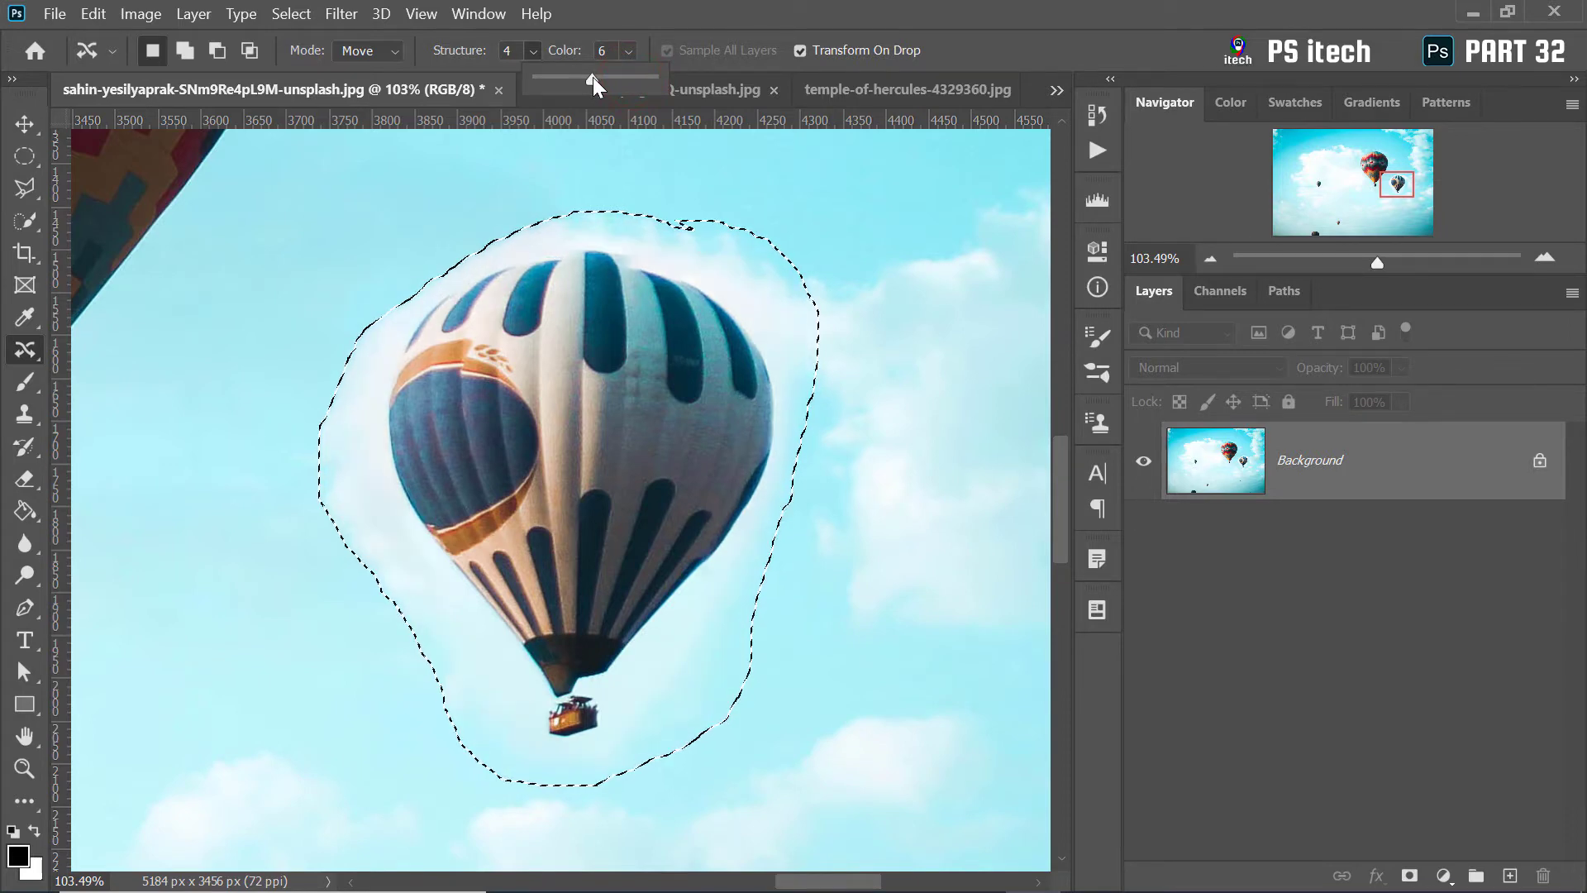
pyautogui.click(617, 17)
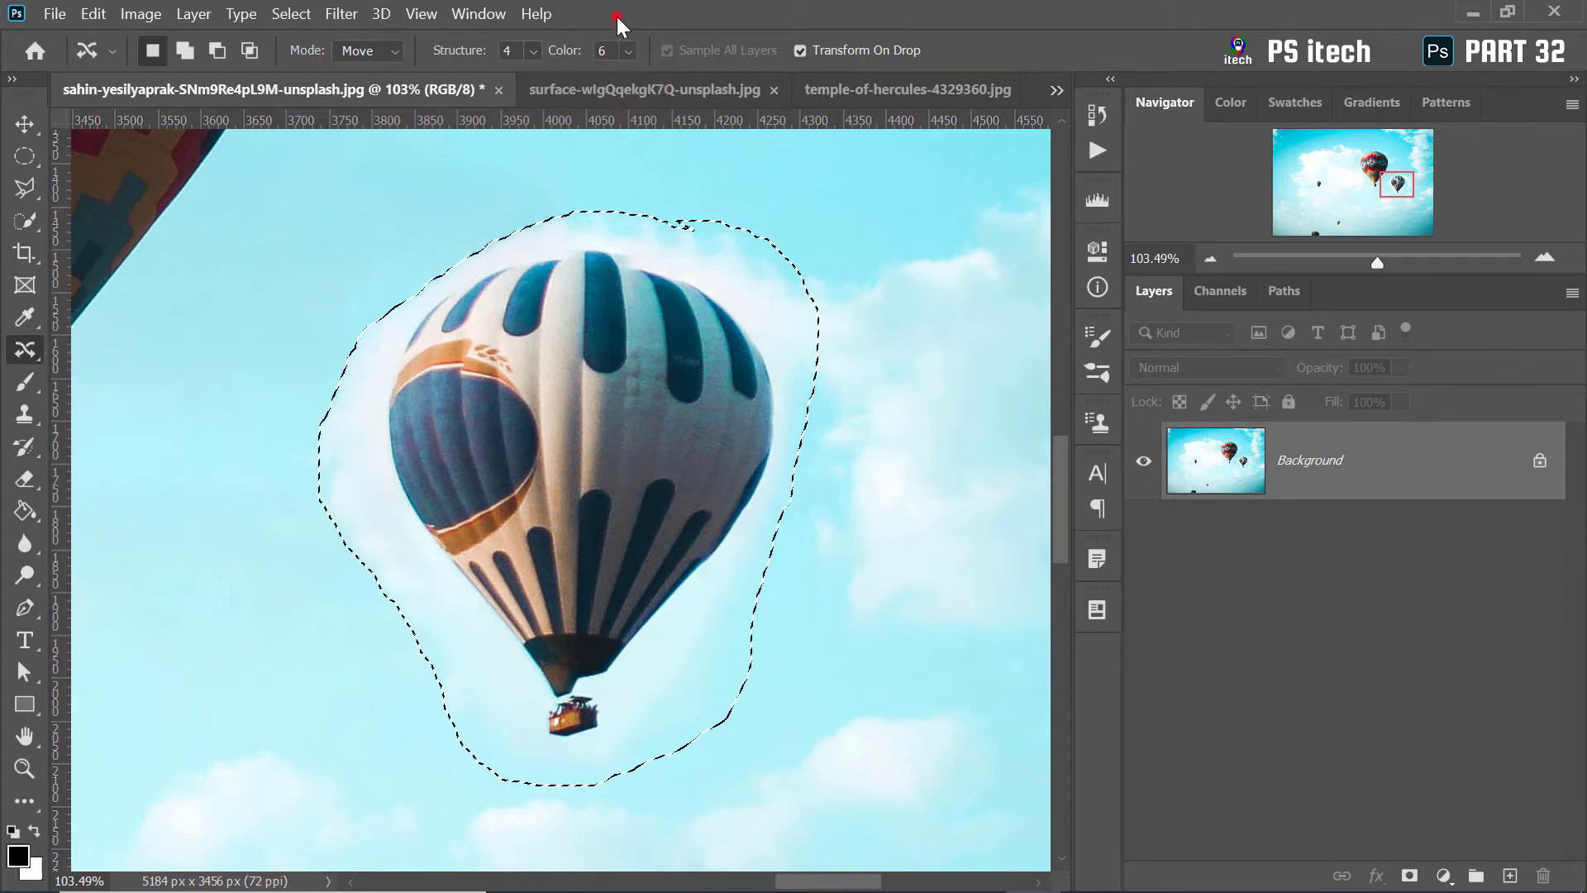
# Step: Raise Color adaptation to 9 and deselect the moved striped balloon
pyautogui.click(628, 51)
pyautogui.moveTo(659, 81); pyautogui.dragTo(690, 81)
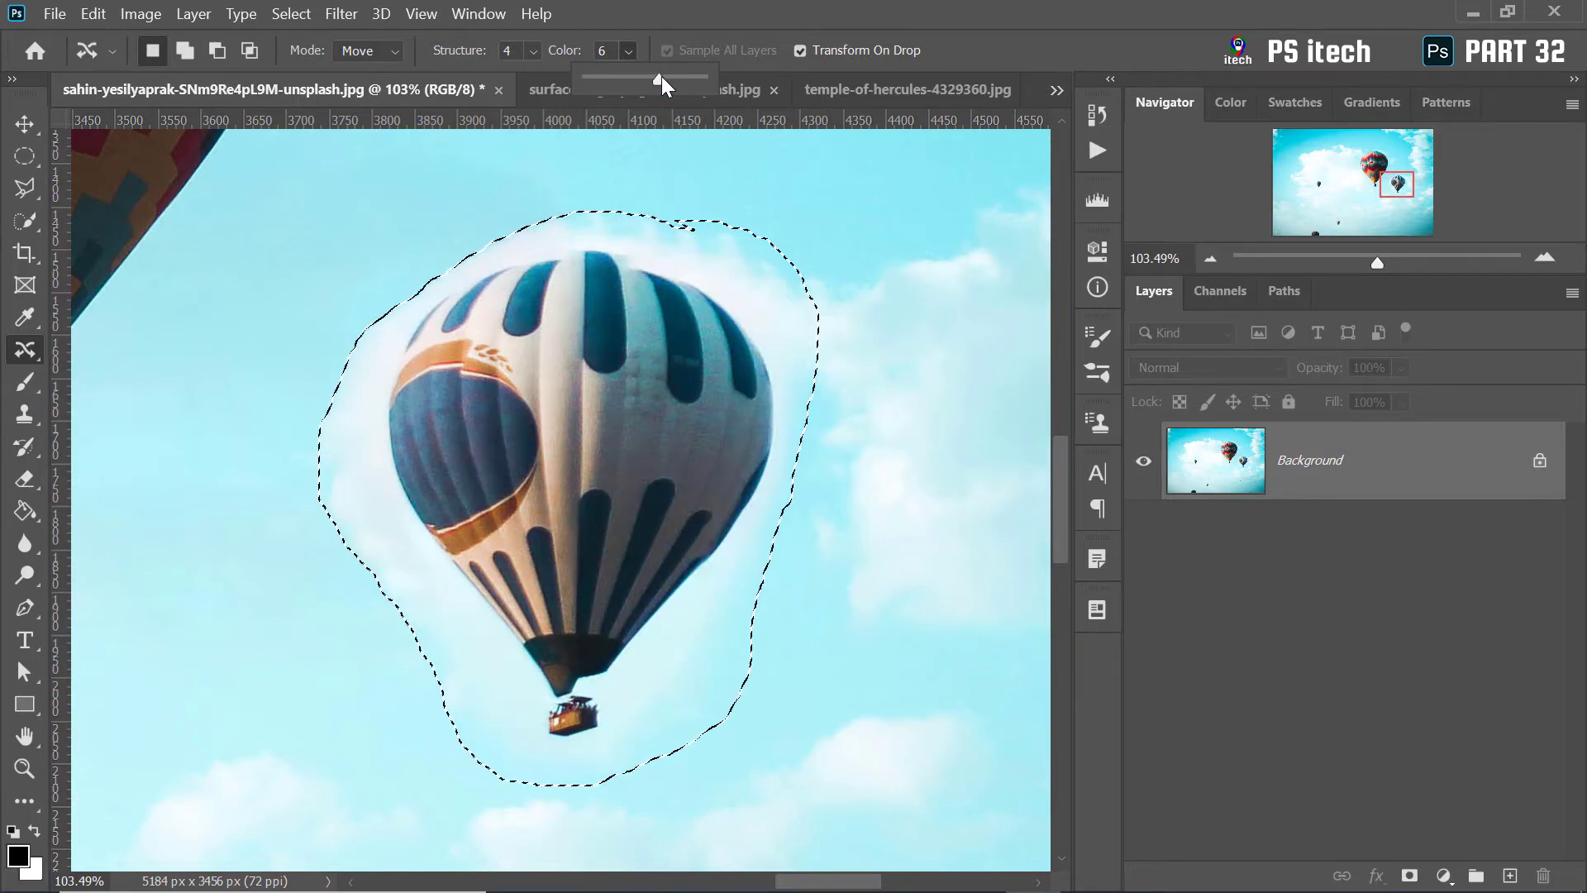
pyautogui.moveTo(661, 76); pyautogui.dragTo(689, 79)
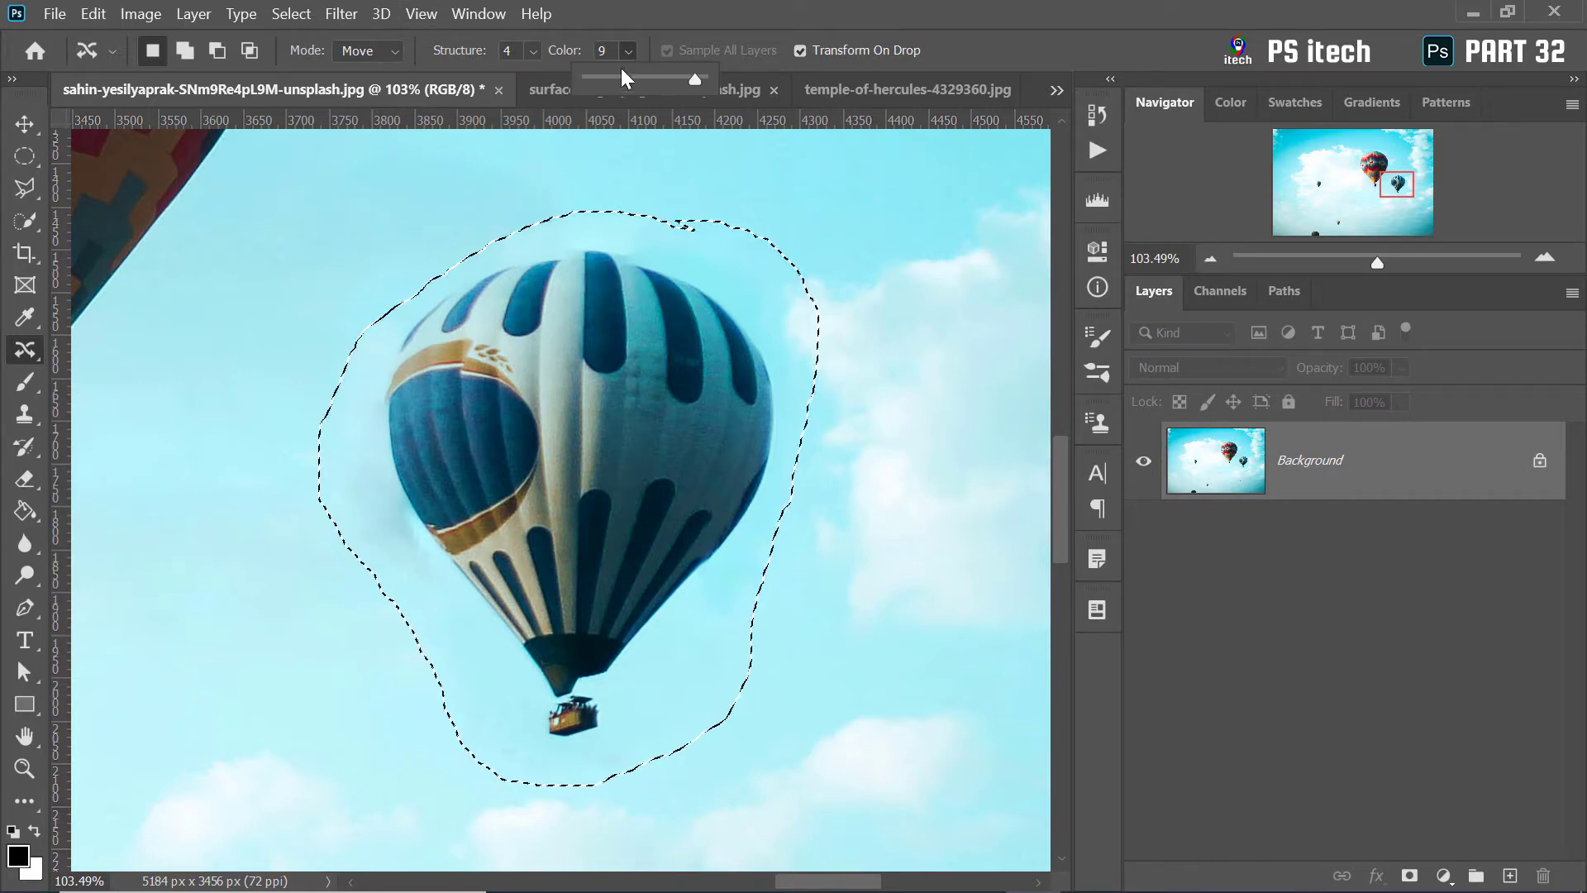
pyautogui.hotkey('ctrl', 'd')
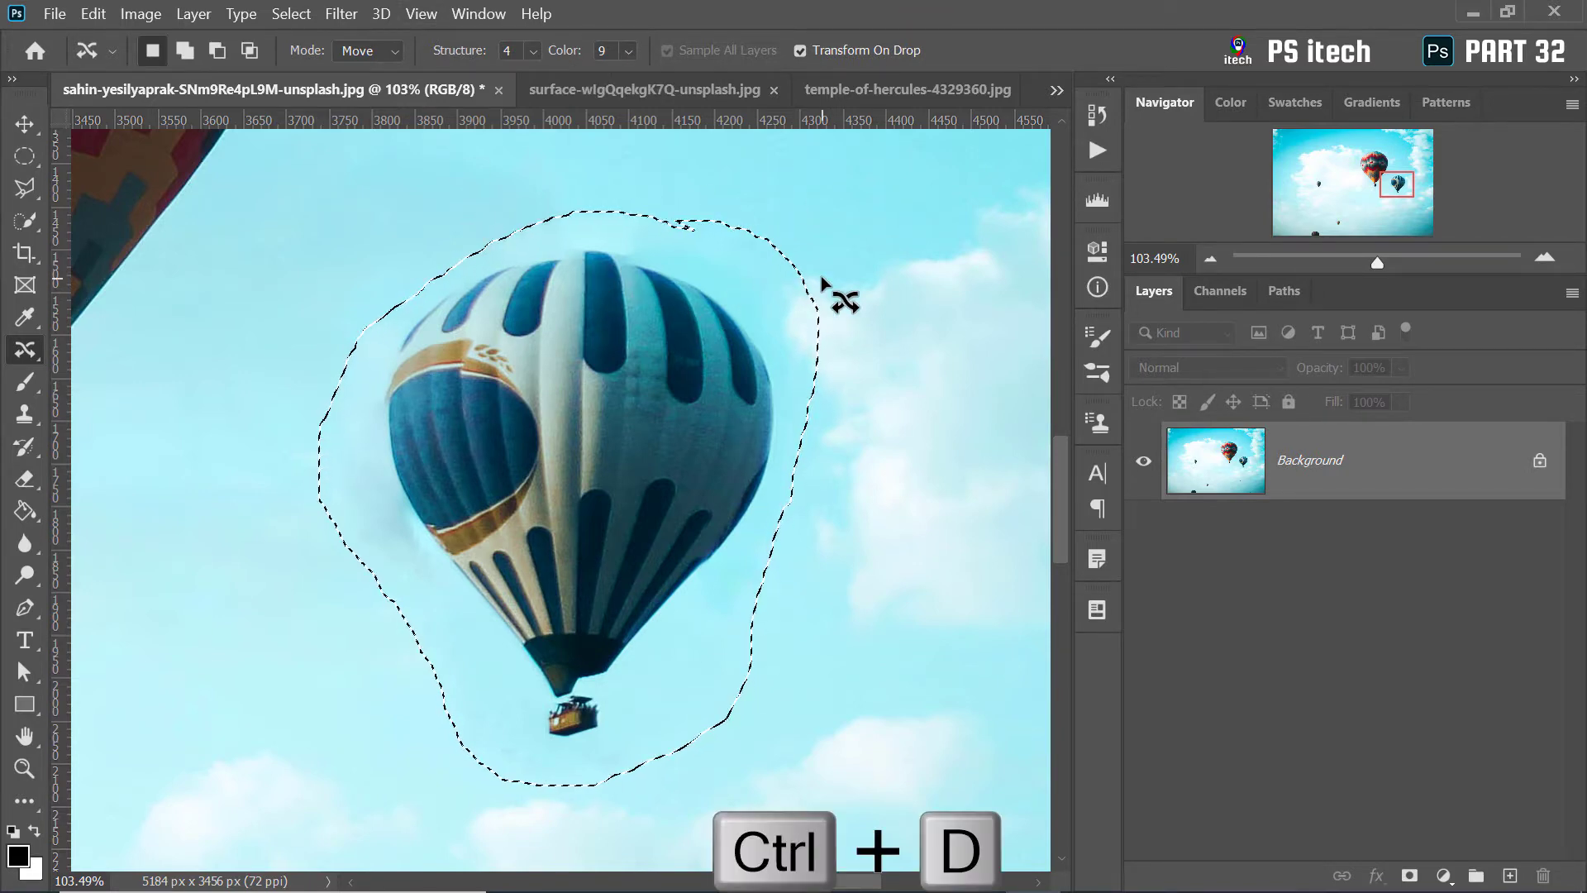
pyautogui.press('z')
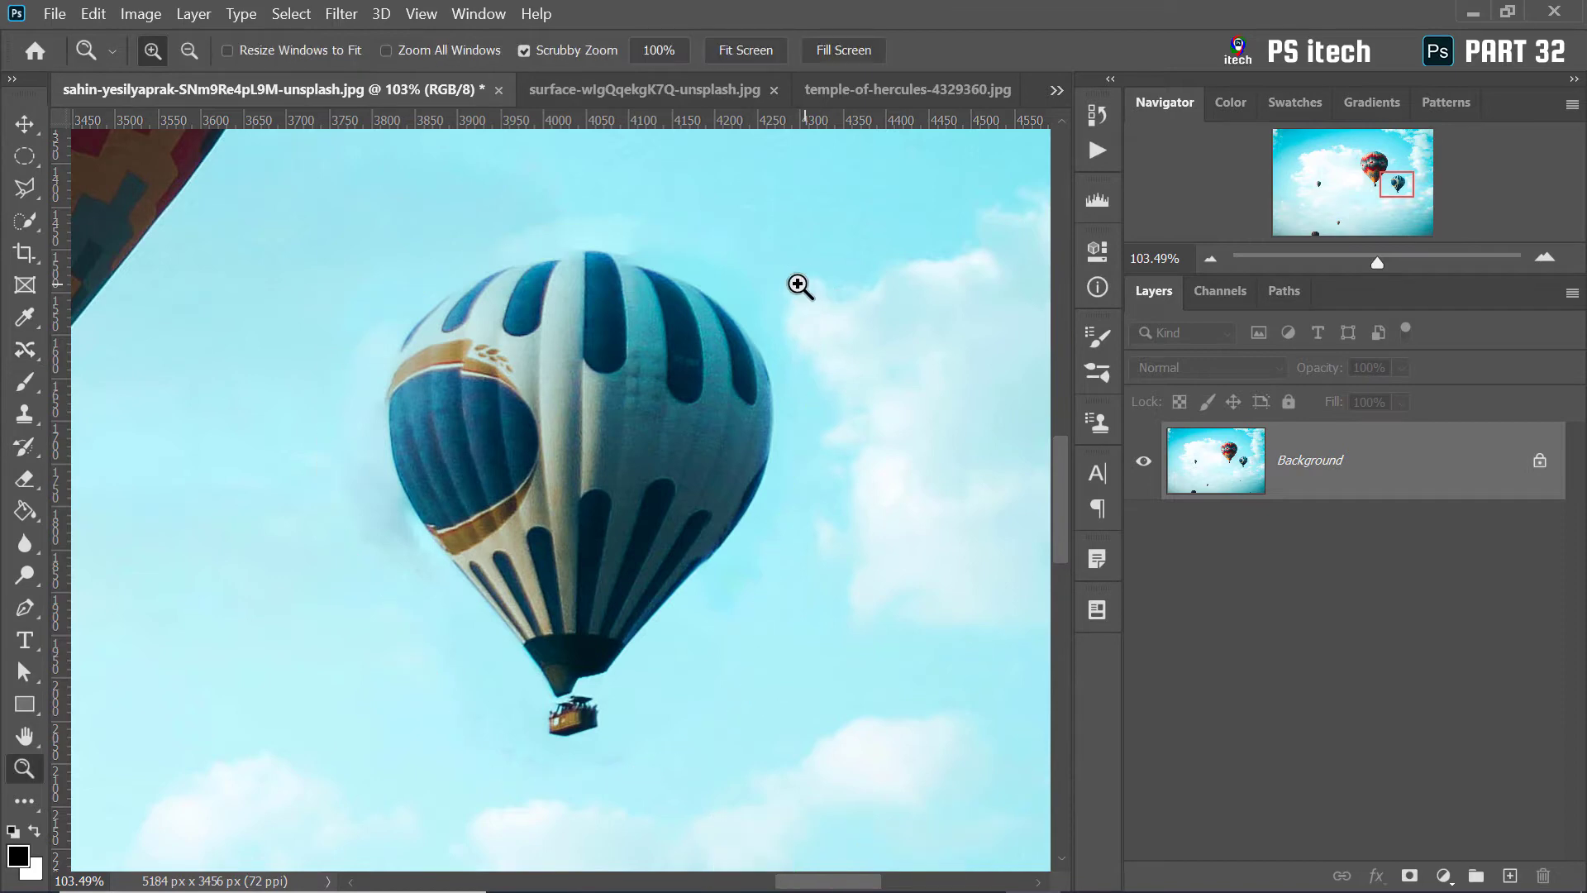
pyautogui.rightClick(793, 283)
pyautogui.click(813, 295)
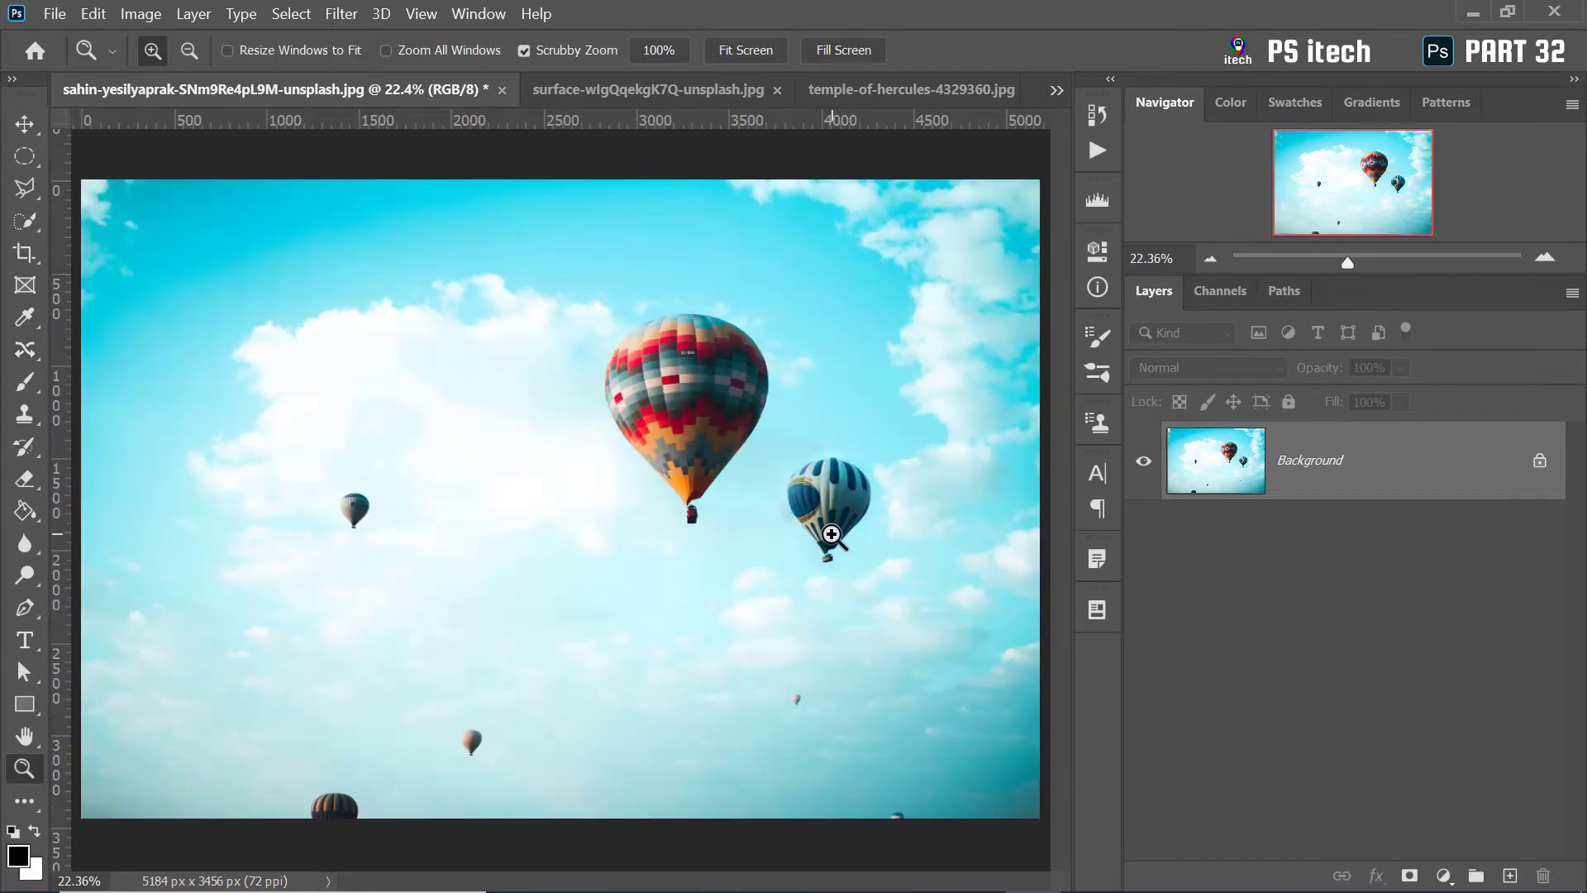
pyautogui.moveTo(772, 491); pyautogui.dragTo(778, 498)
pyautogui.press('j')
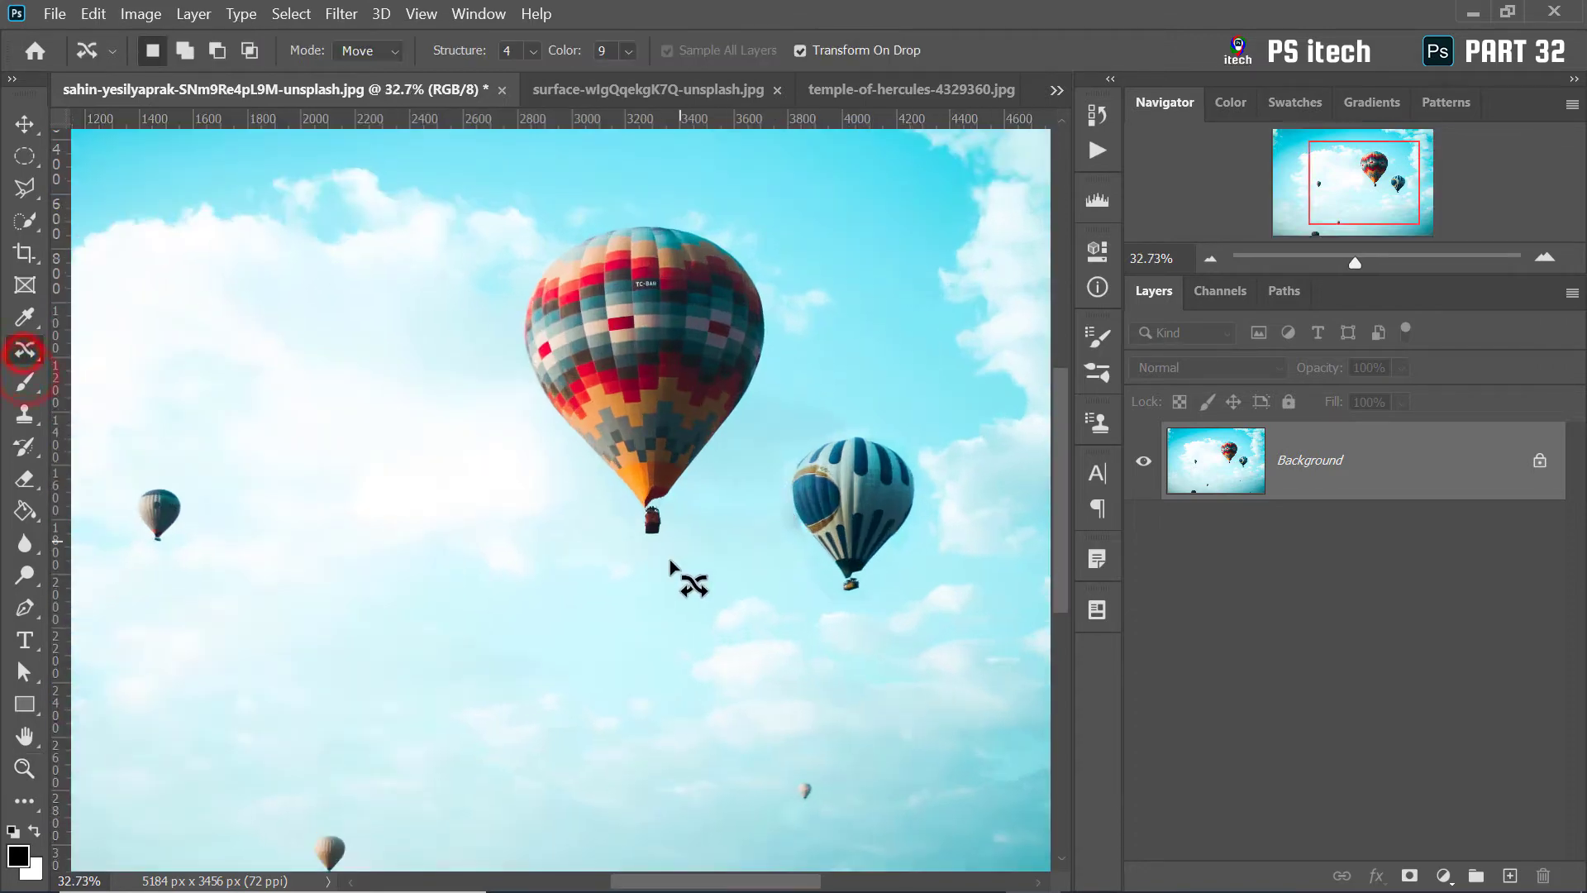
pyautogui.moveTo(672, 534); pyautogui.dragTo(672, 197)
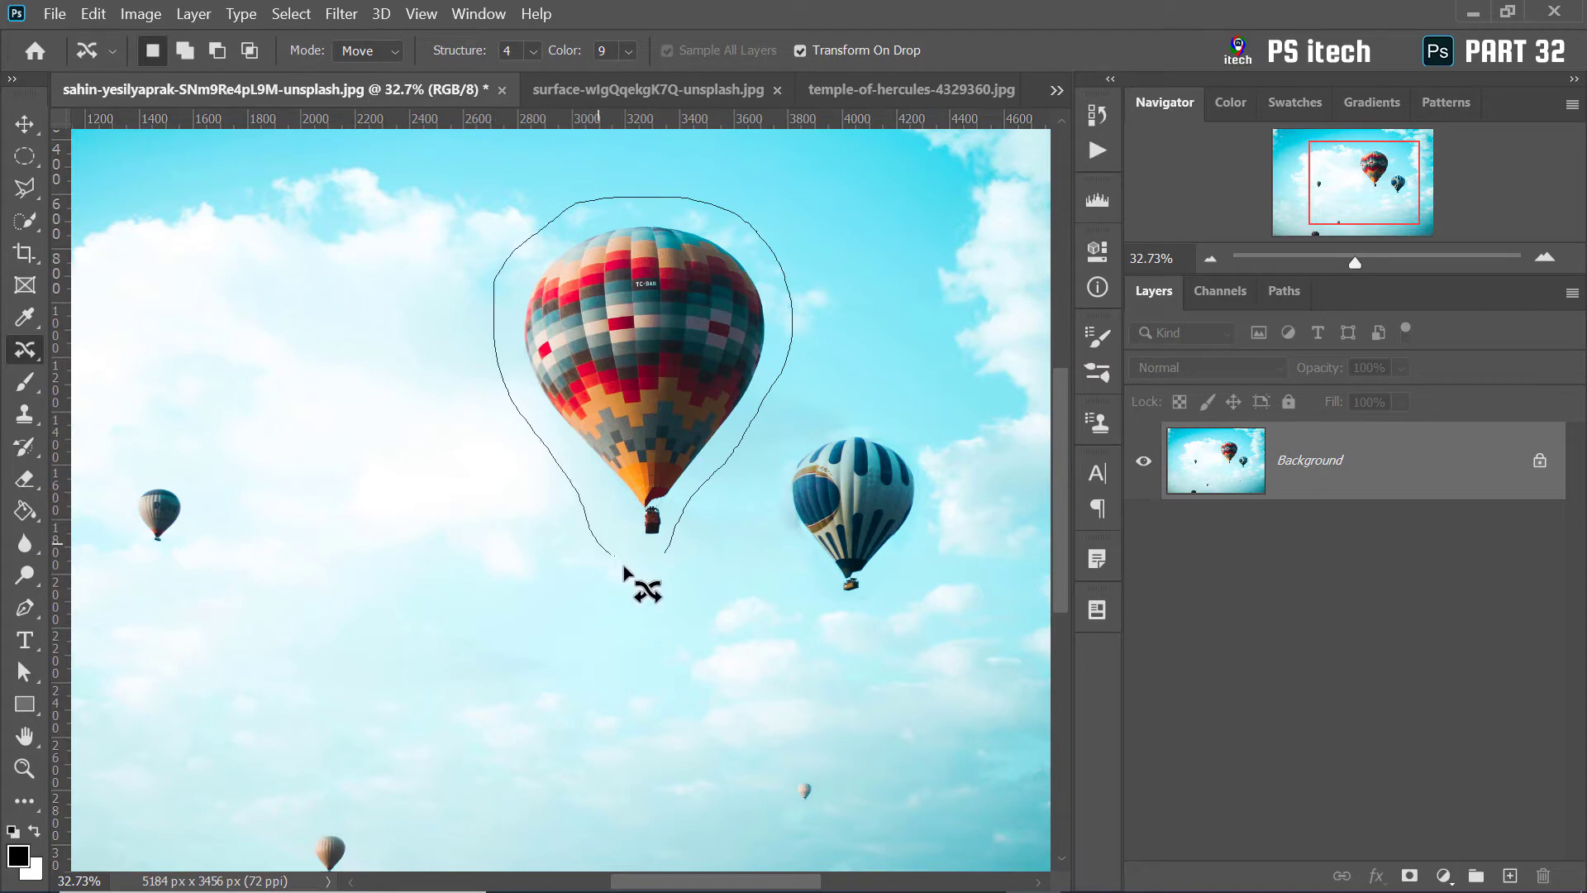
pyautogui.moveTo(509, 256); pyautogui.dragTo(649, 562)
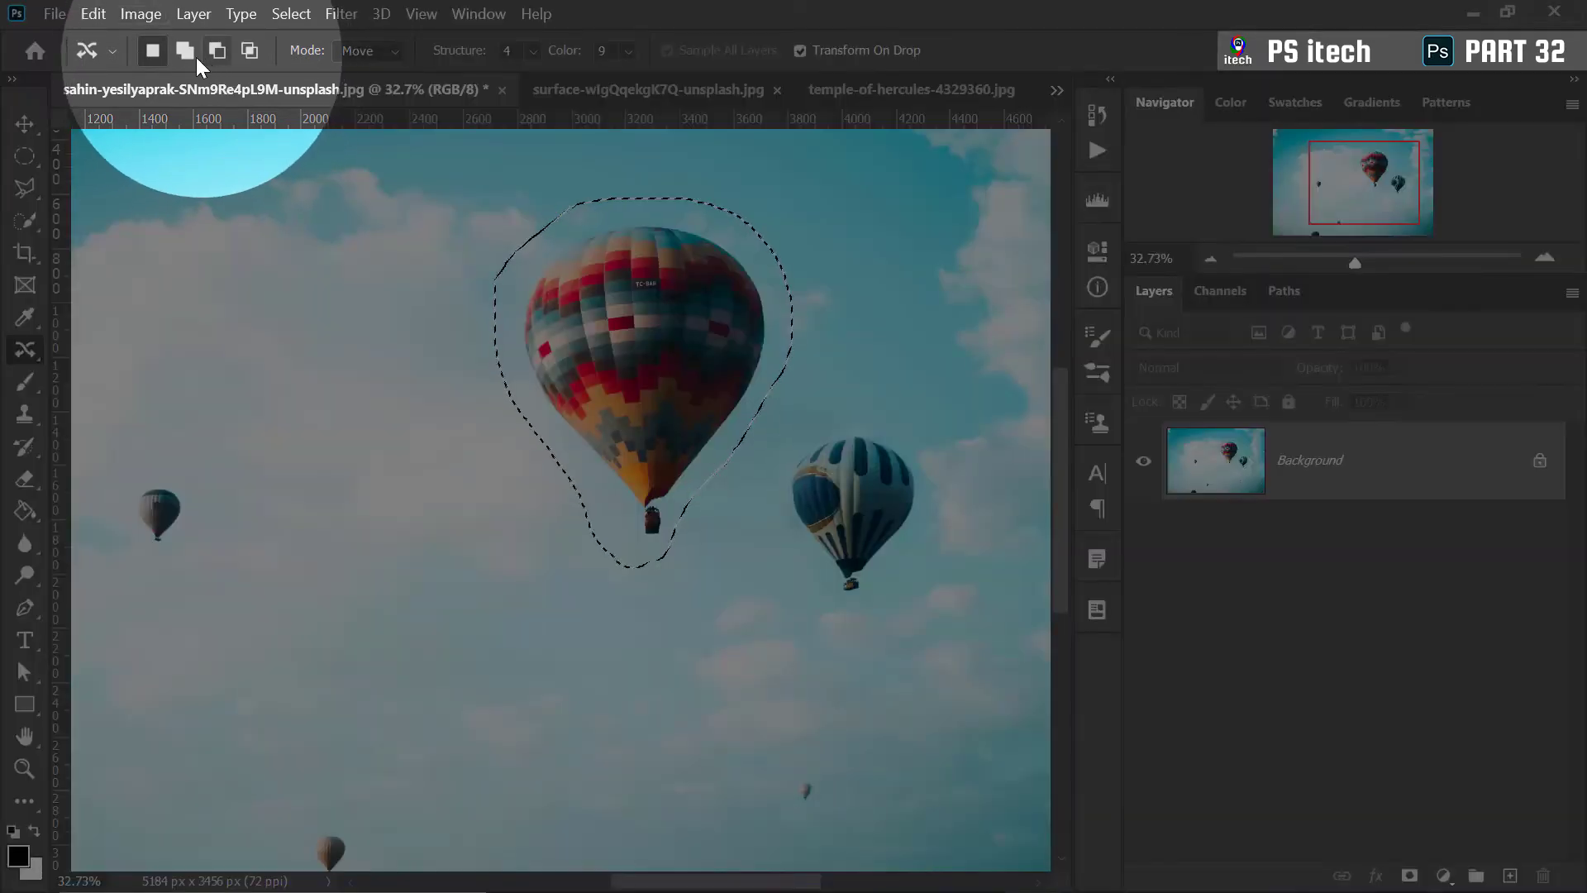
pyautogui.click(187, 51)
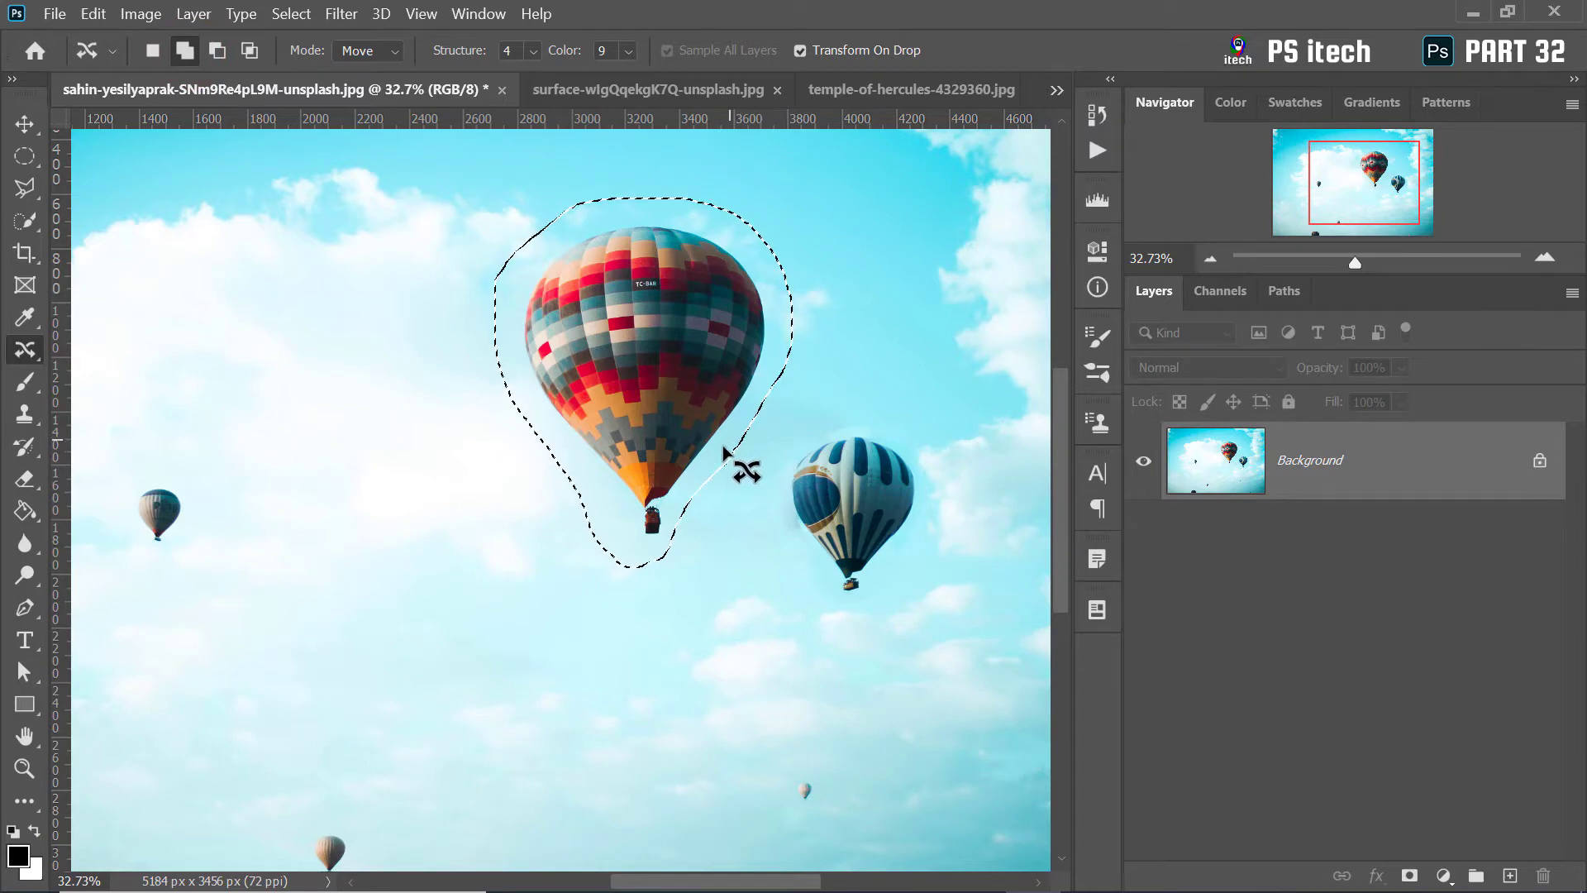
pyautogui.moveTo(743, 548)
pyautogui.mouseDown()
pyautogui.moveTo(761, 609)
pyautogui.moveTo(736, 537)
pyautogui.mouseUp()
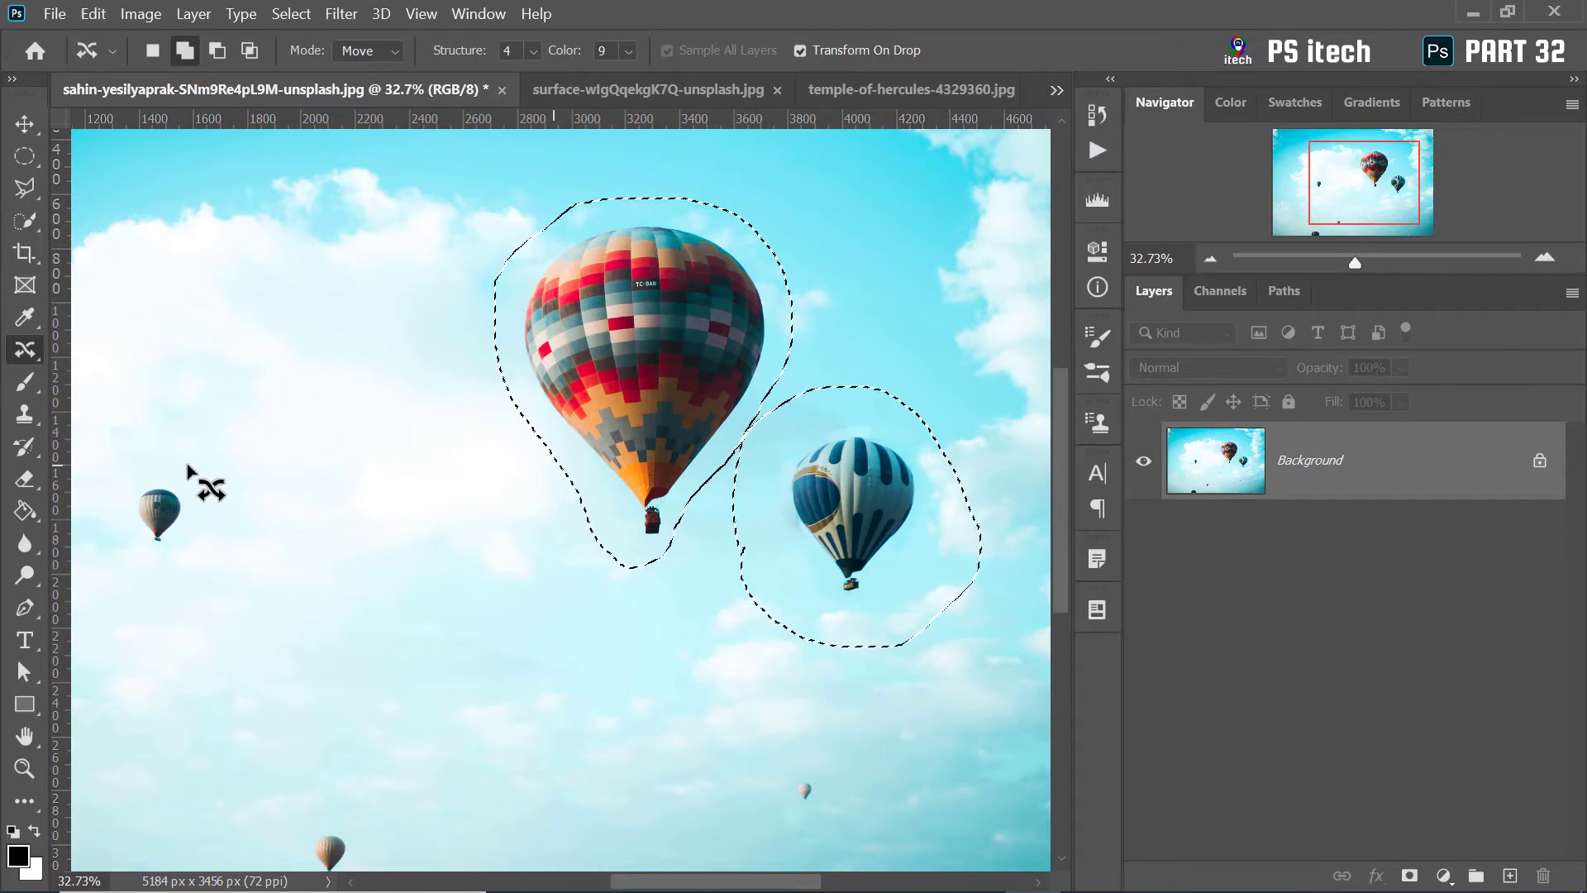
pyautogui.moveTo(187, 452)
pyautogui.mouseDown()
pyautogui.moveTo(230, 509)
pyautogui.moveTo(220, 478)
pyautogui.mouseUp()
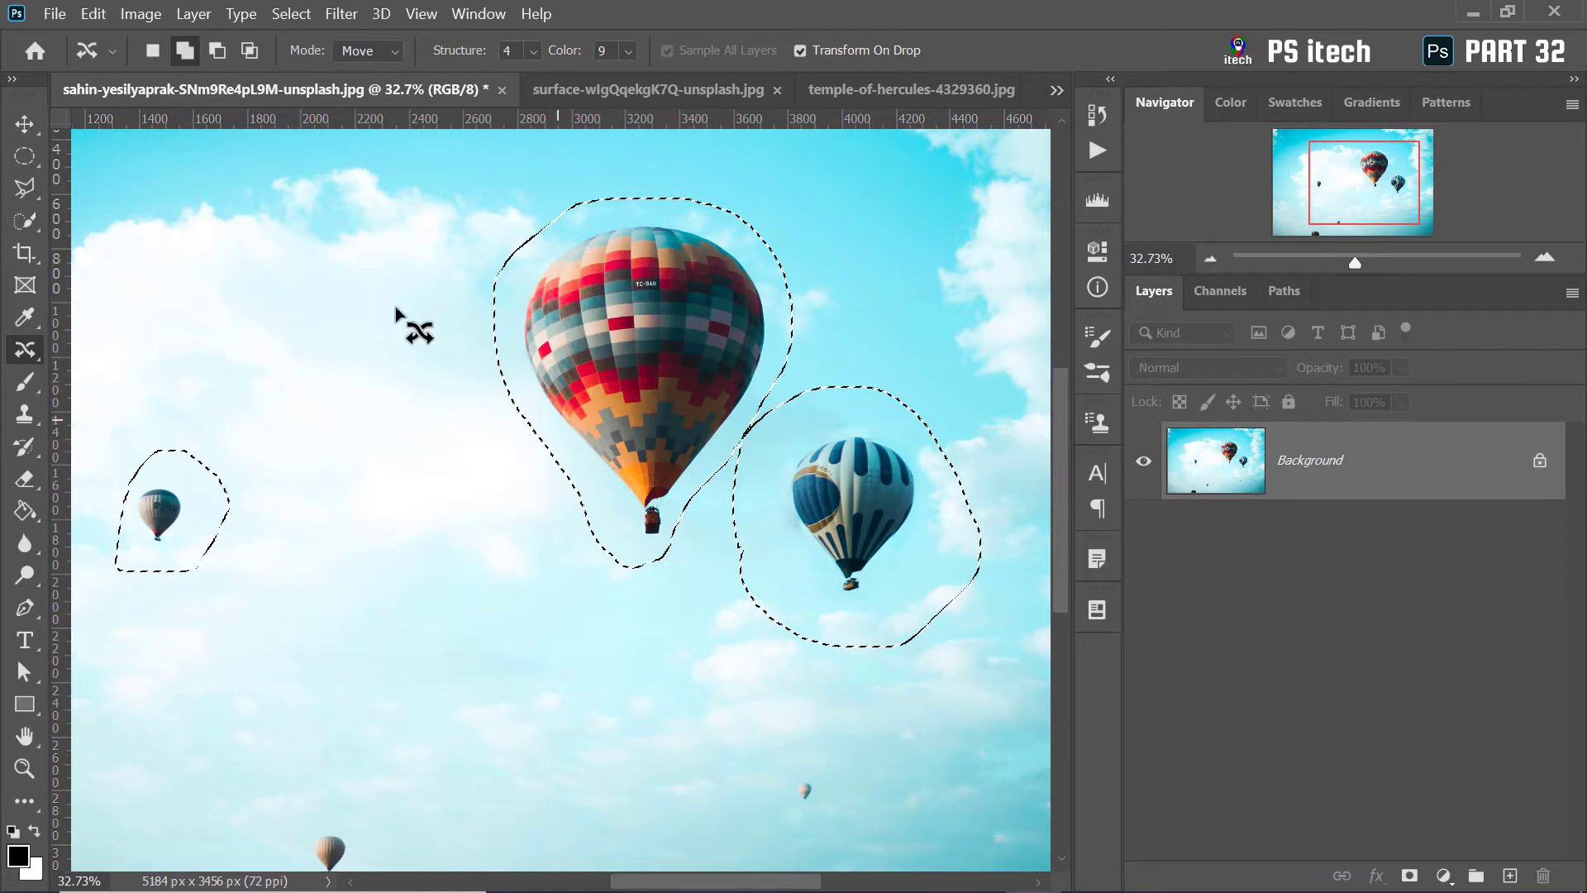
pyautogui.click(217, 50)
pyautogui.moveTo(281, 418); pyautogui.dragTo(288, 418)
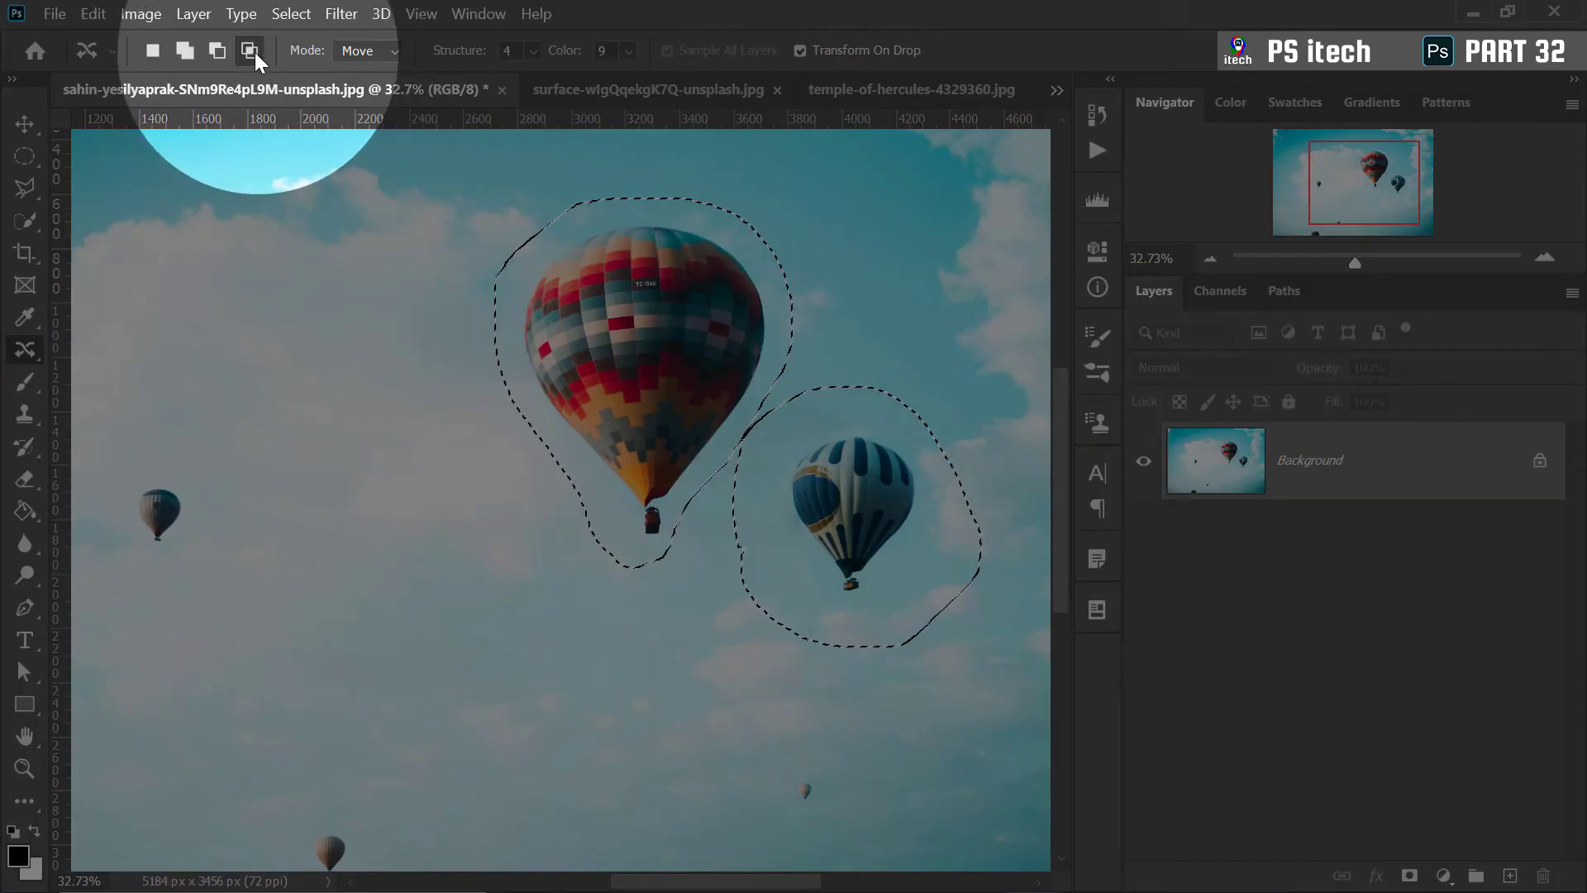
pyautogui.click(249, 50)
pyautogui.moveTo(914, 356); pyautogui.dragTo(906, 358)
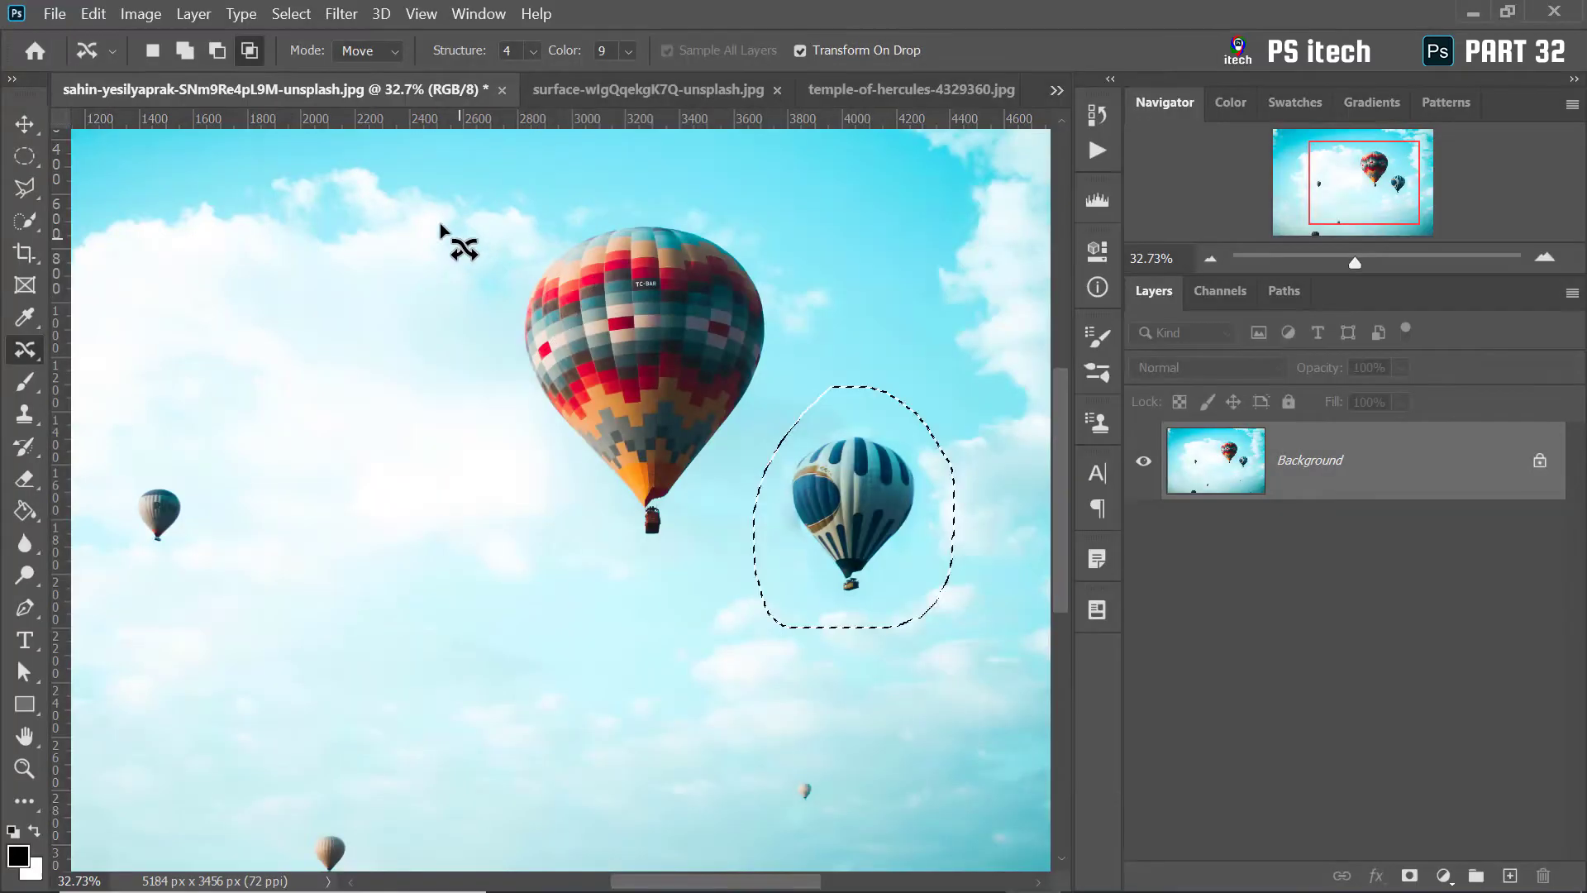
pyautogui.rightClick(712, 278)
pyautogui.click(785, 290)
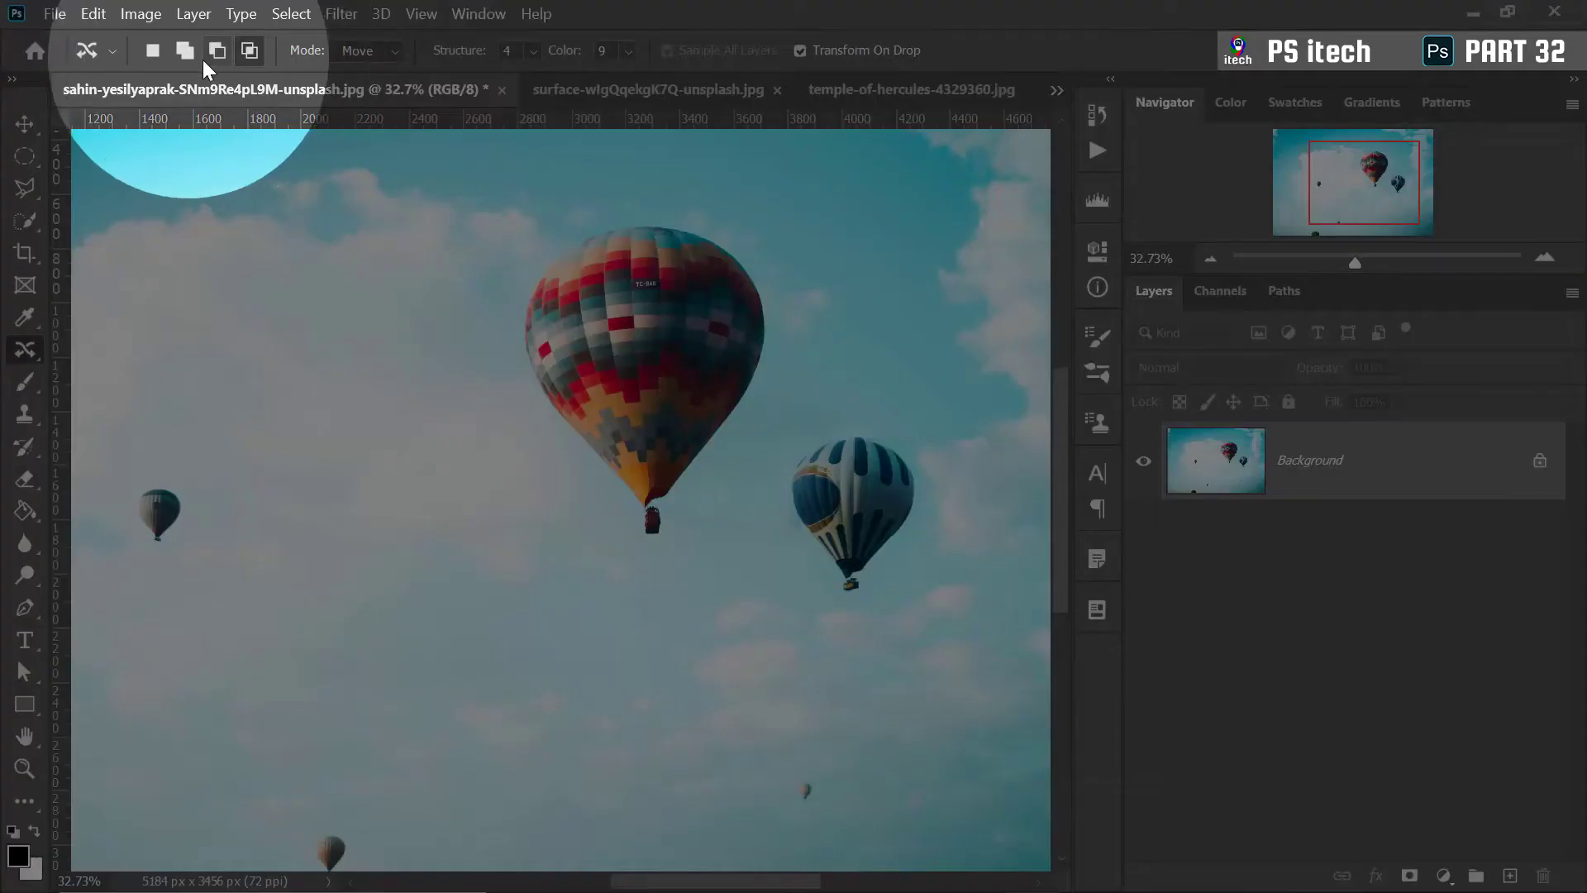
pyautogui.scroll(1, 648, 593)
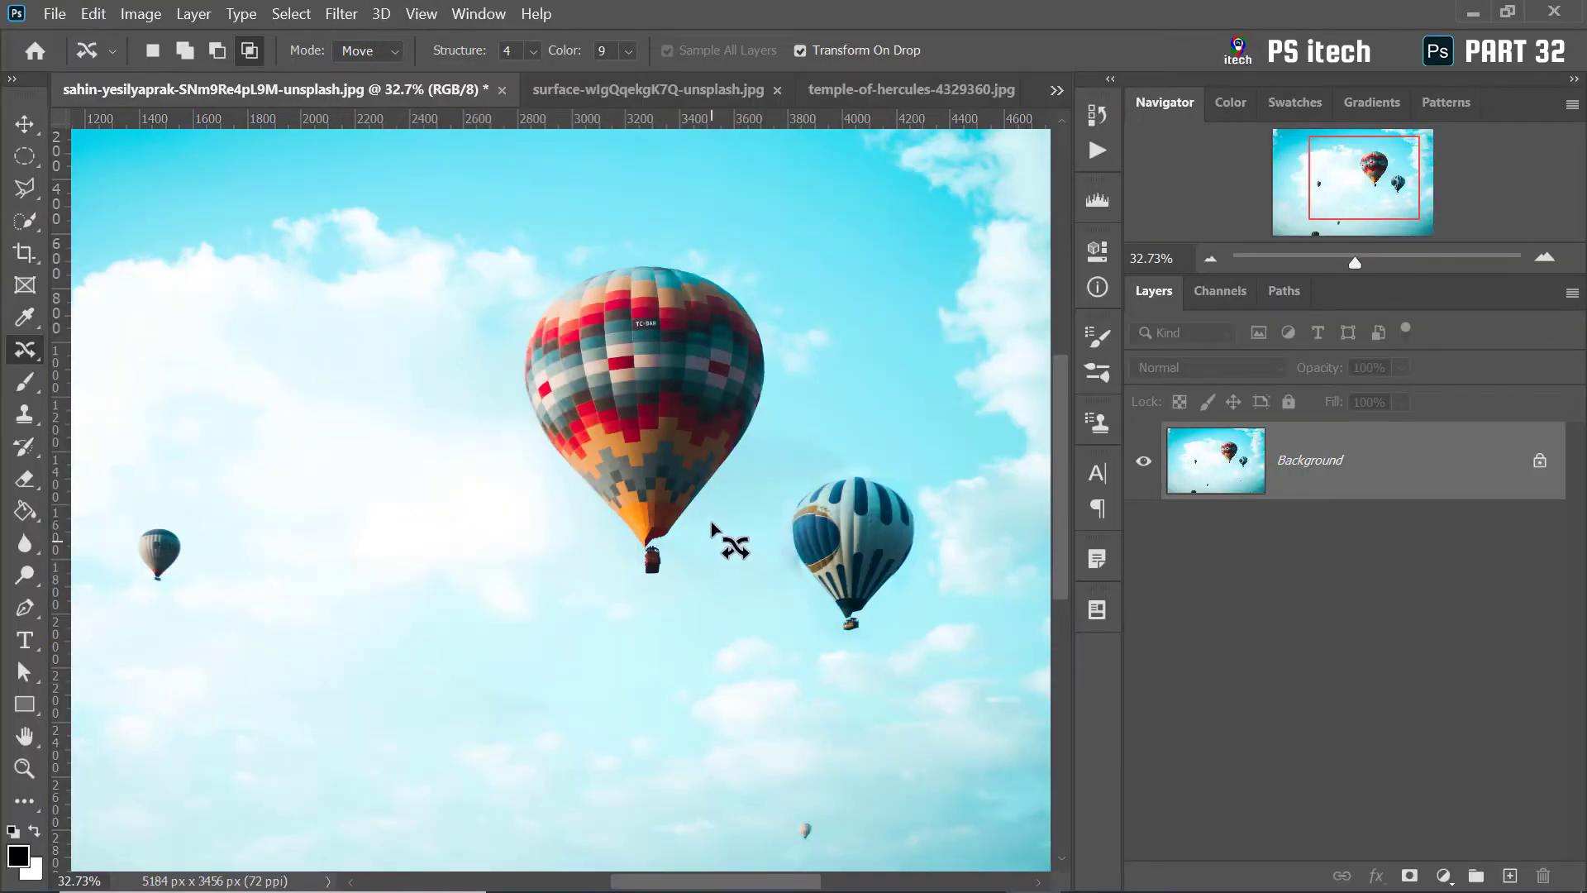
# Step: Switch to the Polygonal Lasso and outline the large red balloon down its left side
pyautogui.click(33, 185)
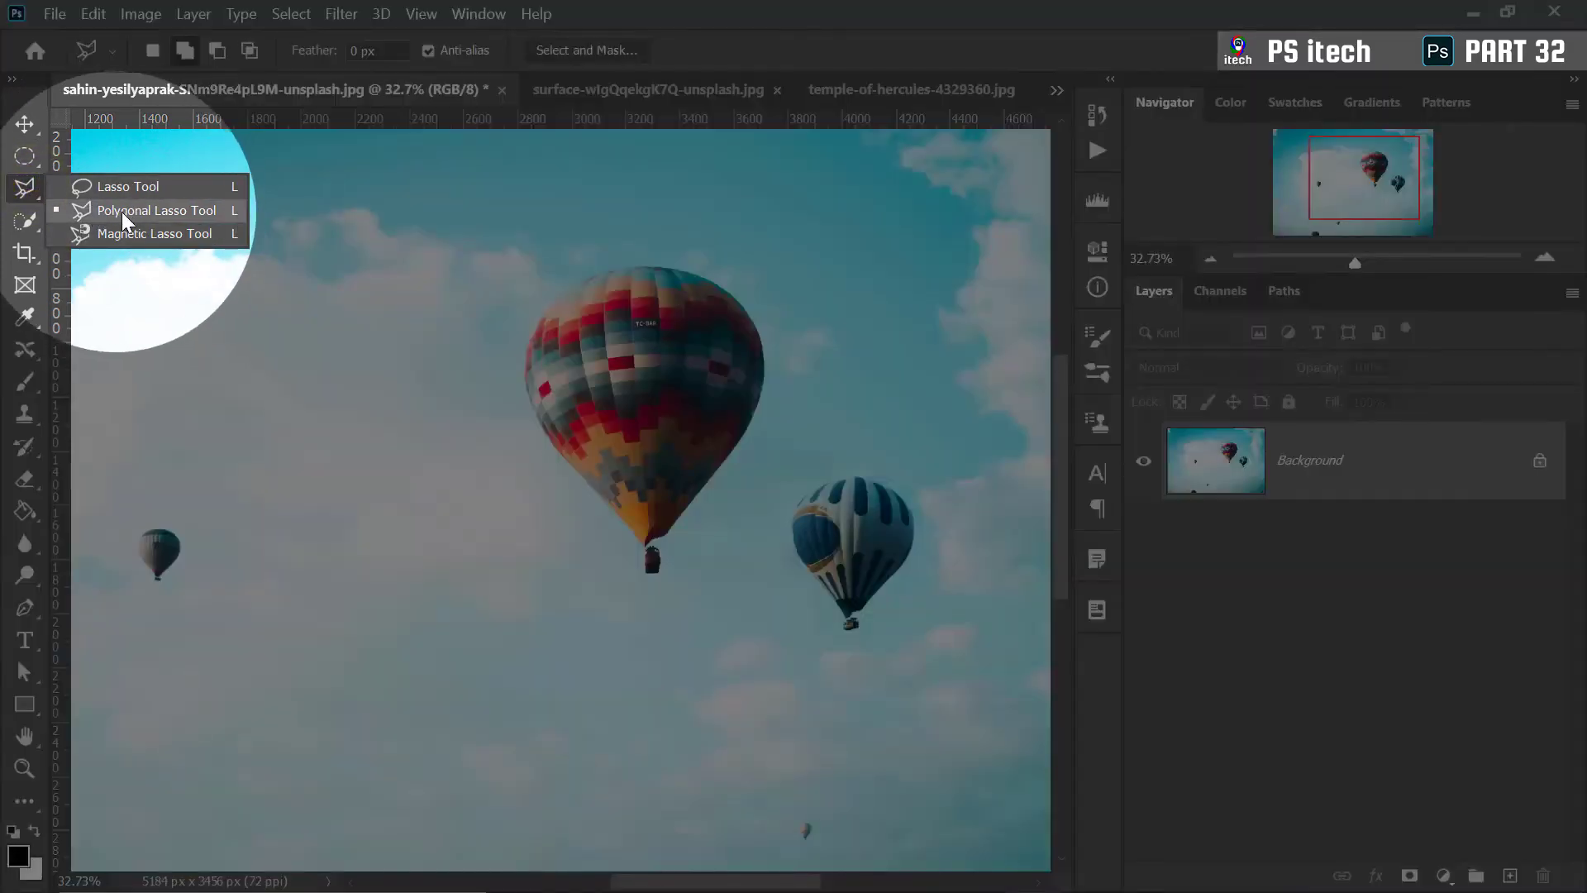
pyautogui.click(126, 209)
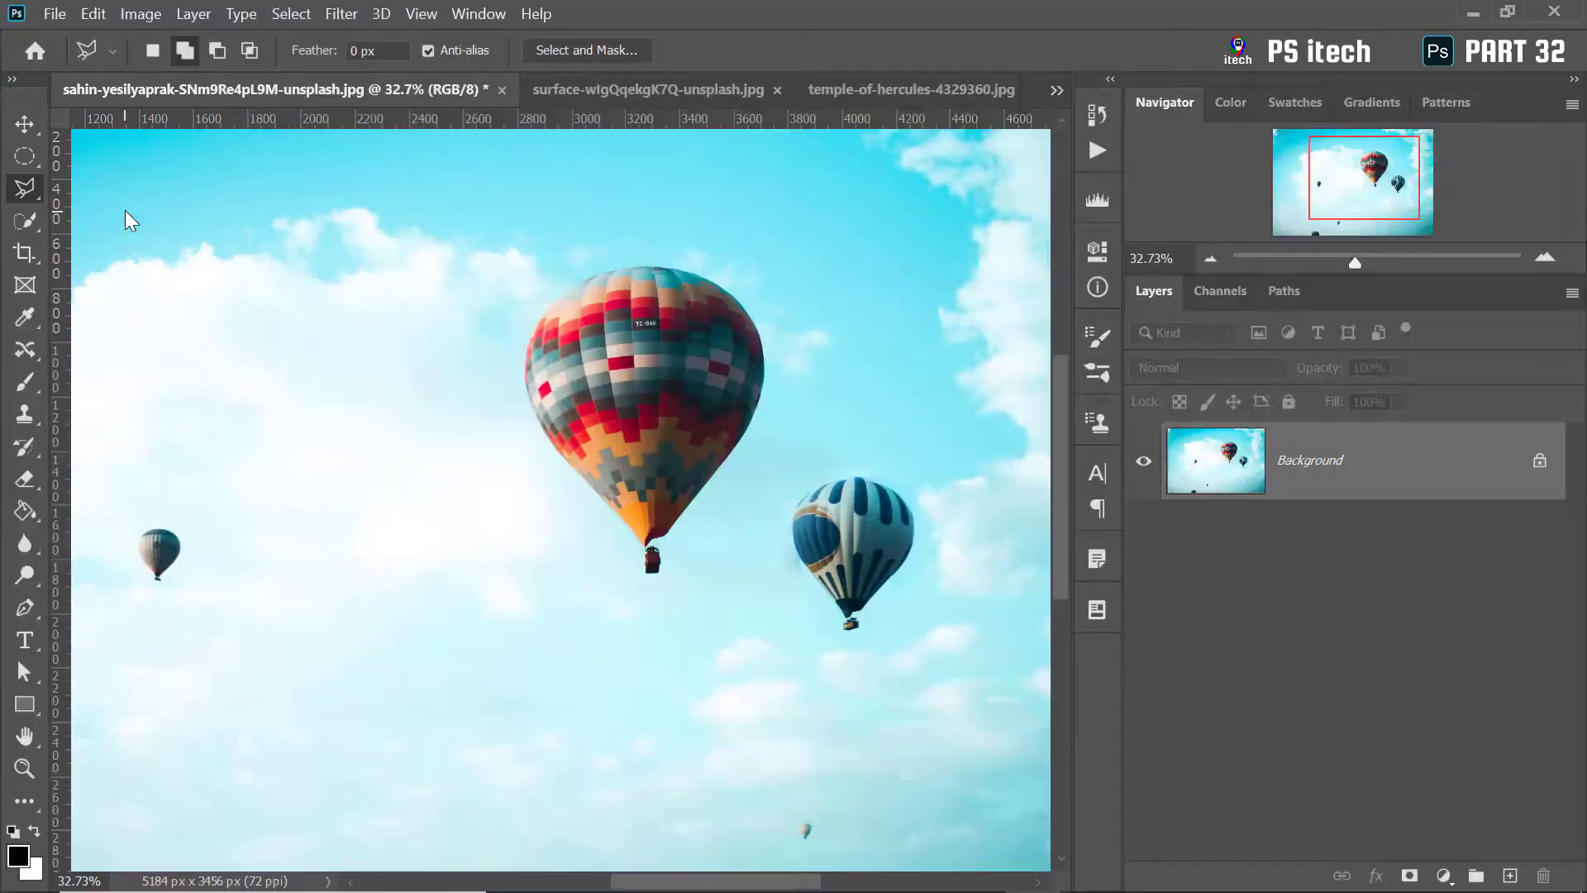
pyautogui.click(571, 265)
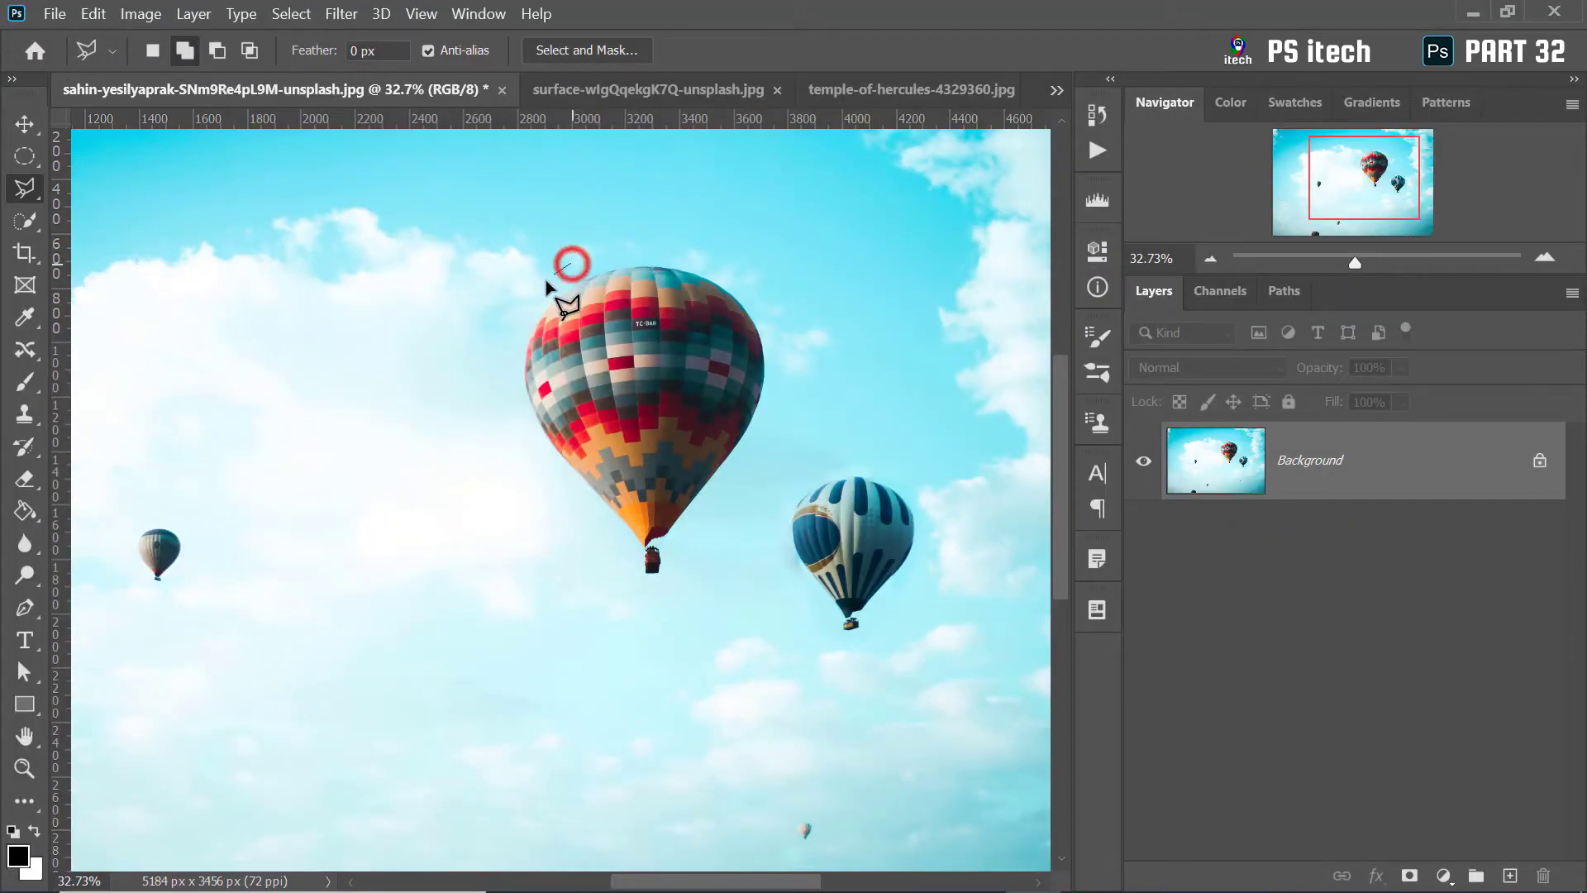
pyautogui.click(534, 287)
pyautogui.click(508, 339)
pyautogui.click(501, 424)
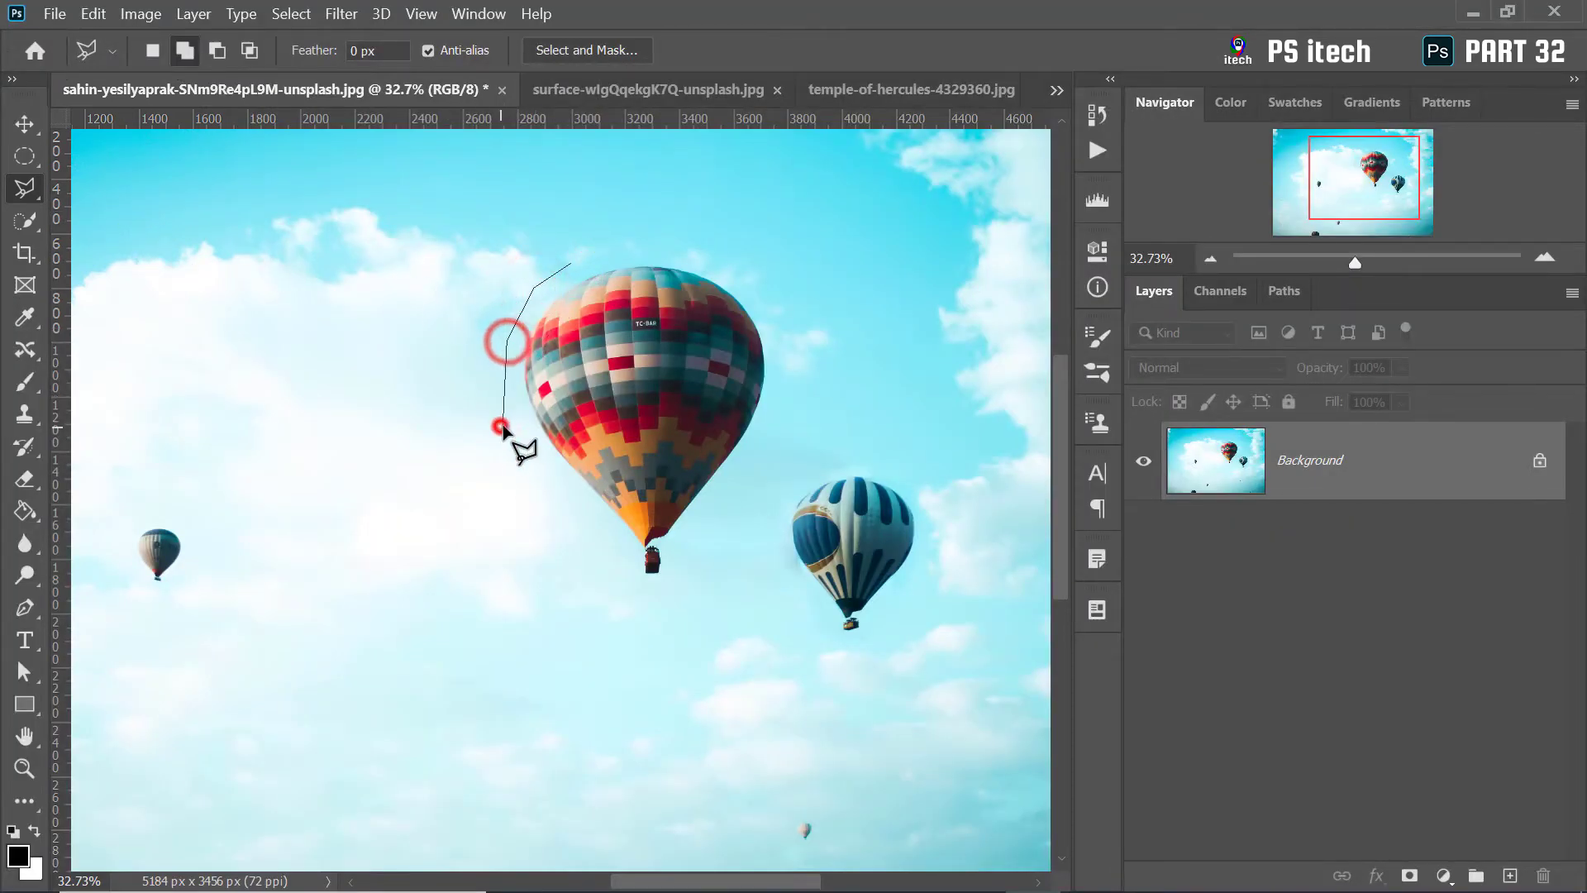
pyautogui.click(572, 501)
# Step: Finish the polygonal outline around the basket, right side and top, closing the selection
pyautogui.click(613, 597)
pyautogui.click(682, 588)
pyautogui.click(756, 486)
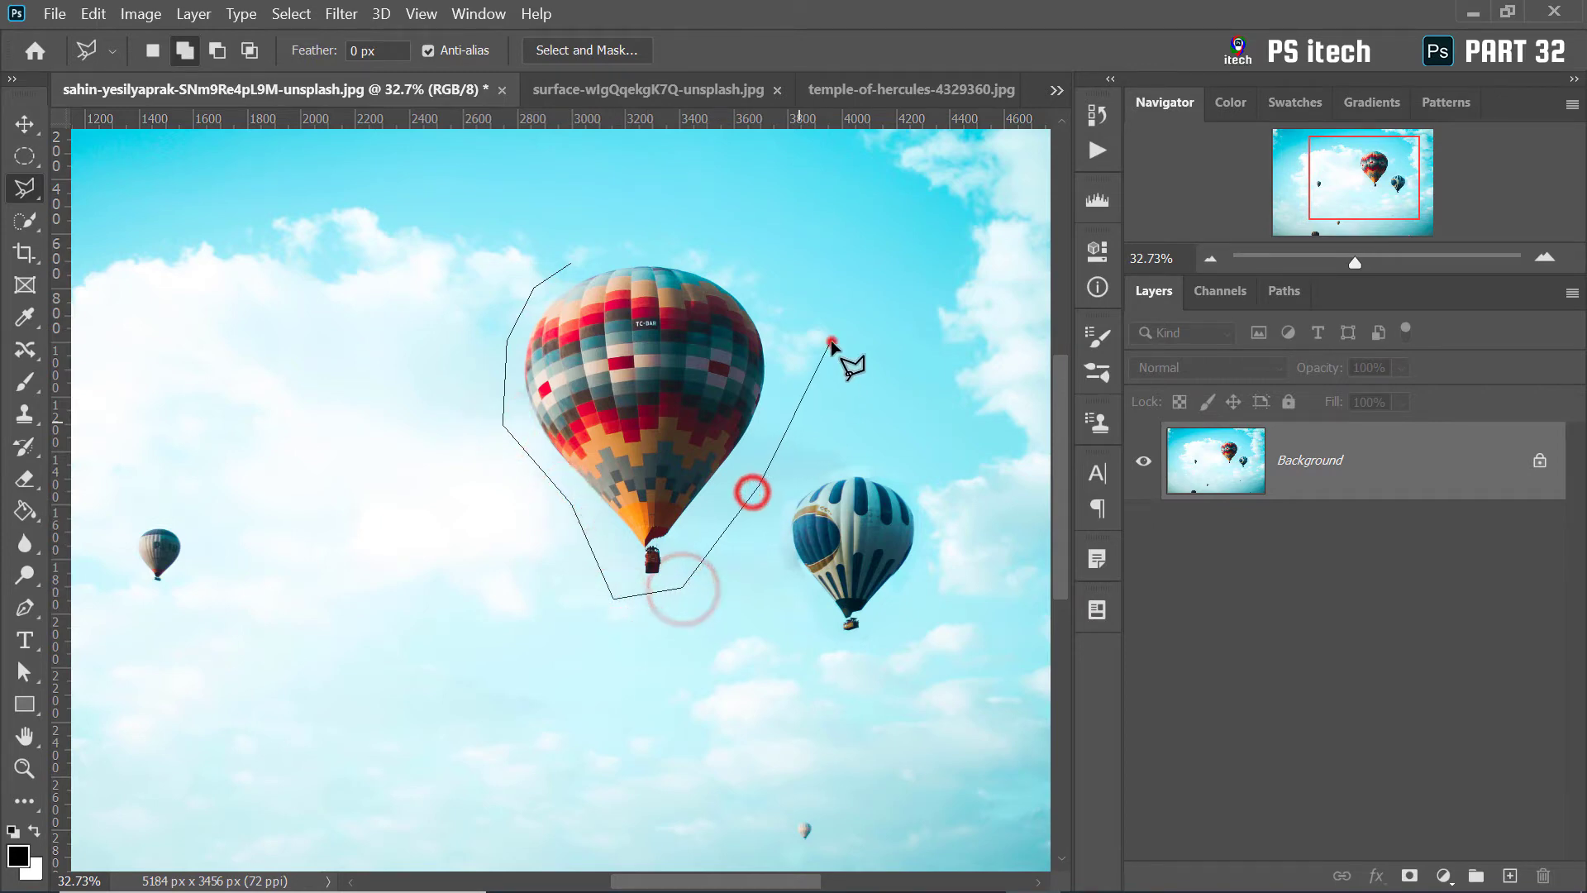
pyautogui.click(829, 339)
pyautogui.click(736, 250)
pyautogui.click(638, 240)
pyautogui.click(569, 243)
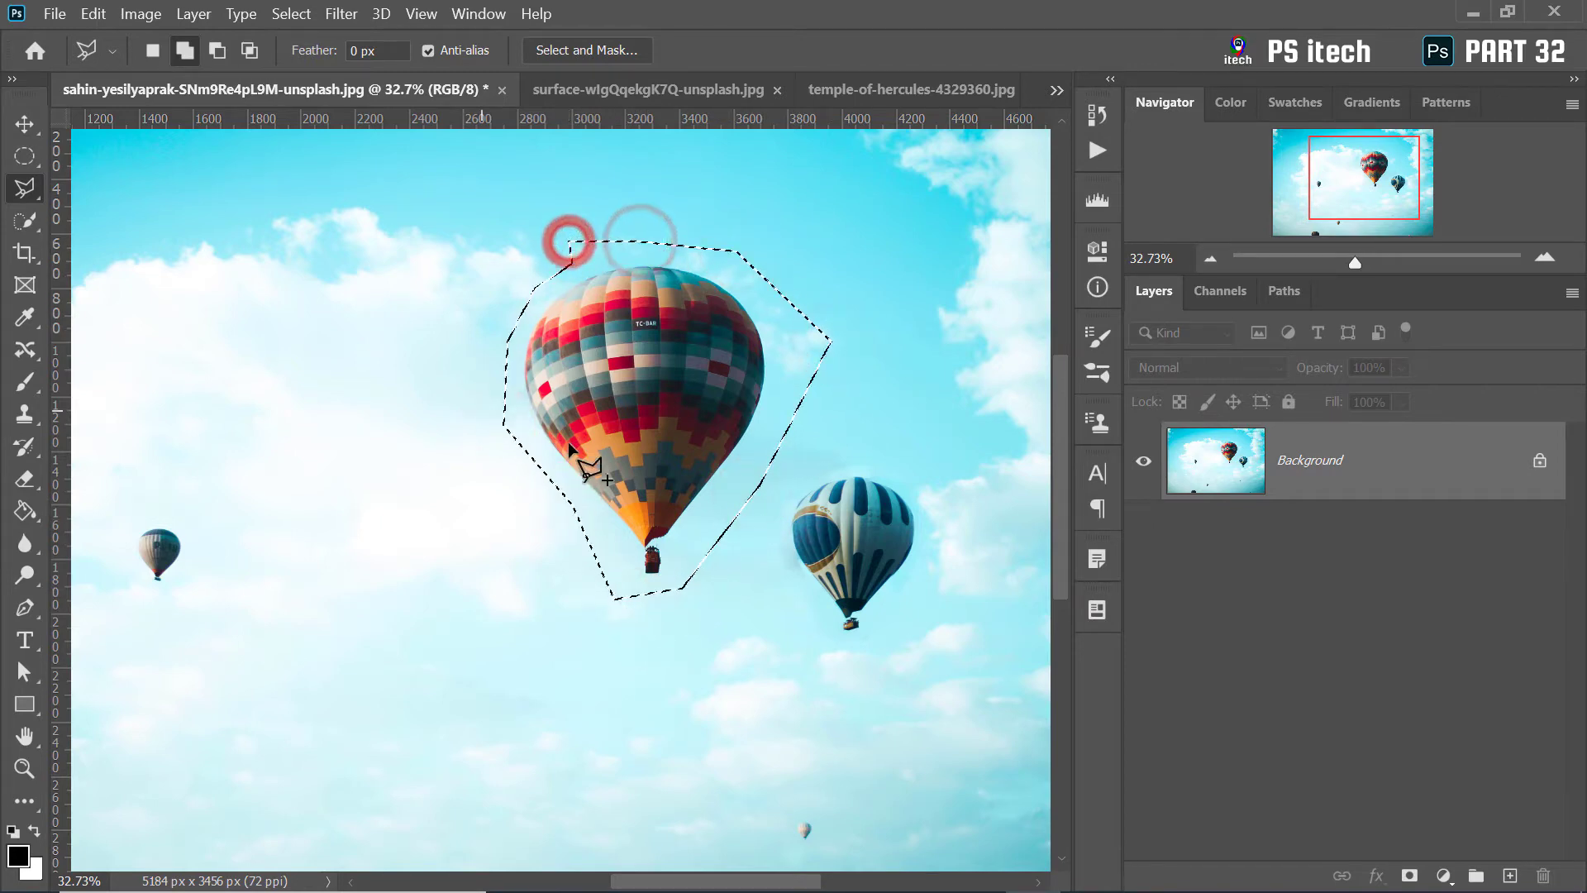
pyautogui.click(25, 349)
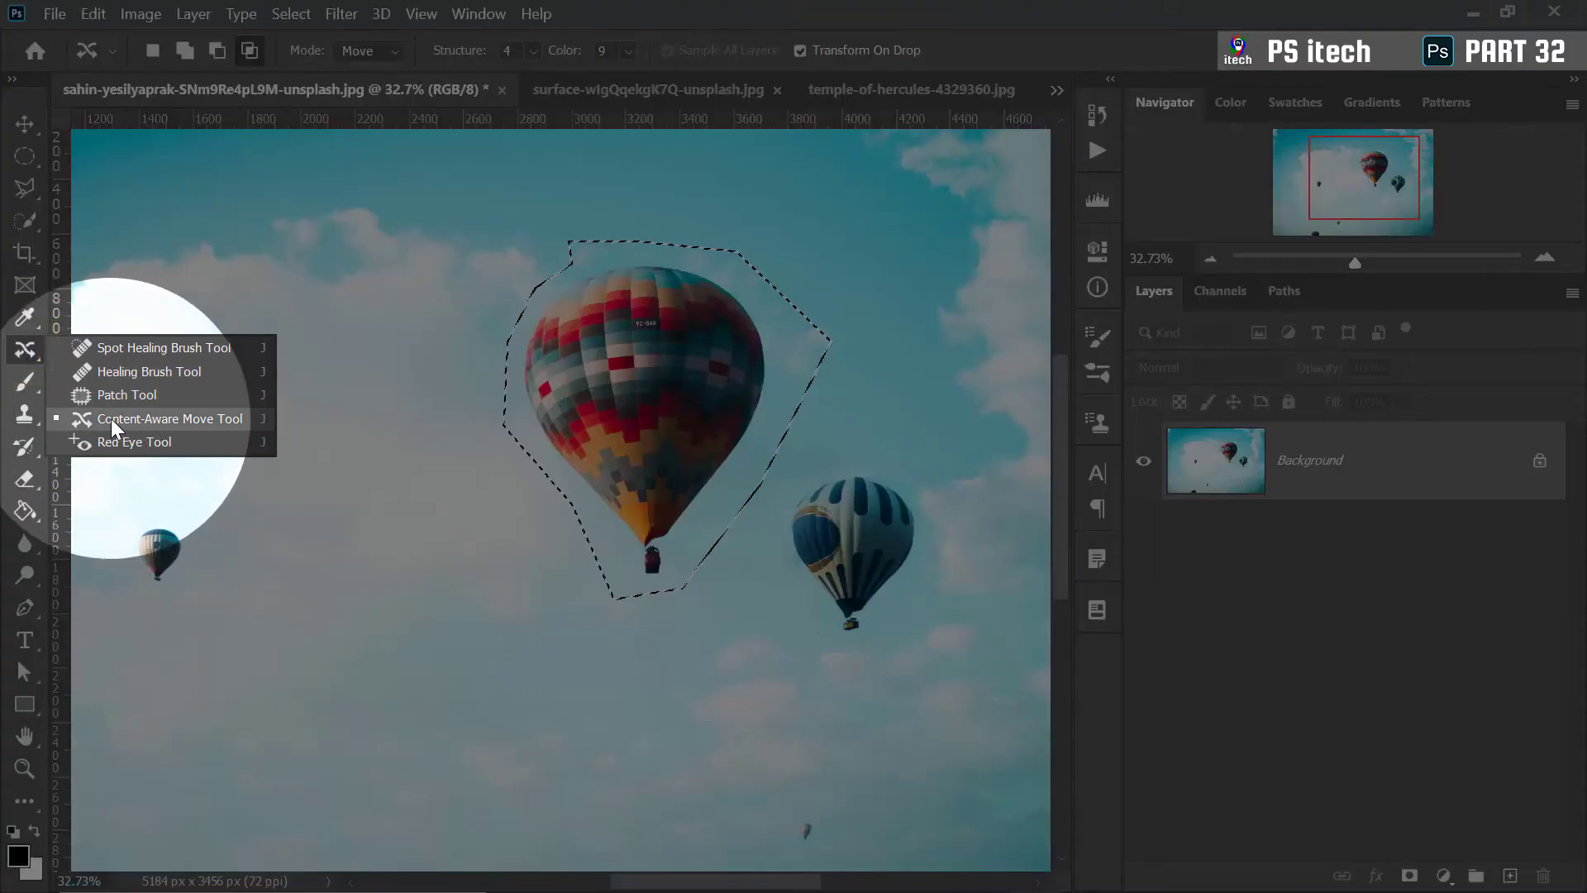
# Step: Content-aware move the selected red balloon down and left, commit it, and deselect
pyautogui.click(158, 413)
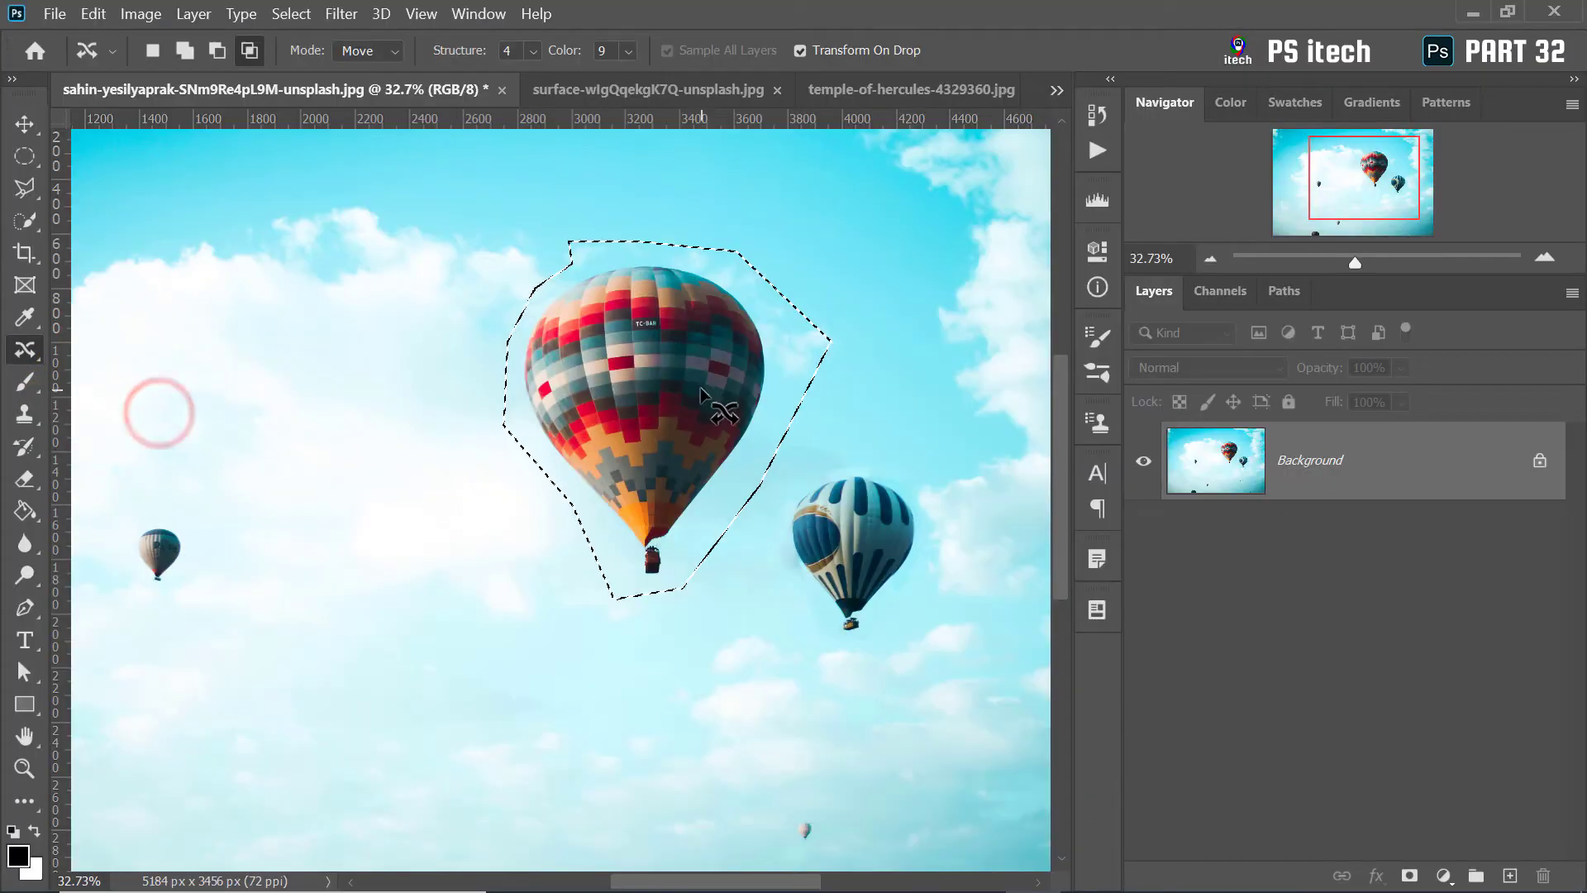
pyautogui.moveTo(683, 354); pyautogui.dragTo(457, 586)
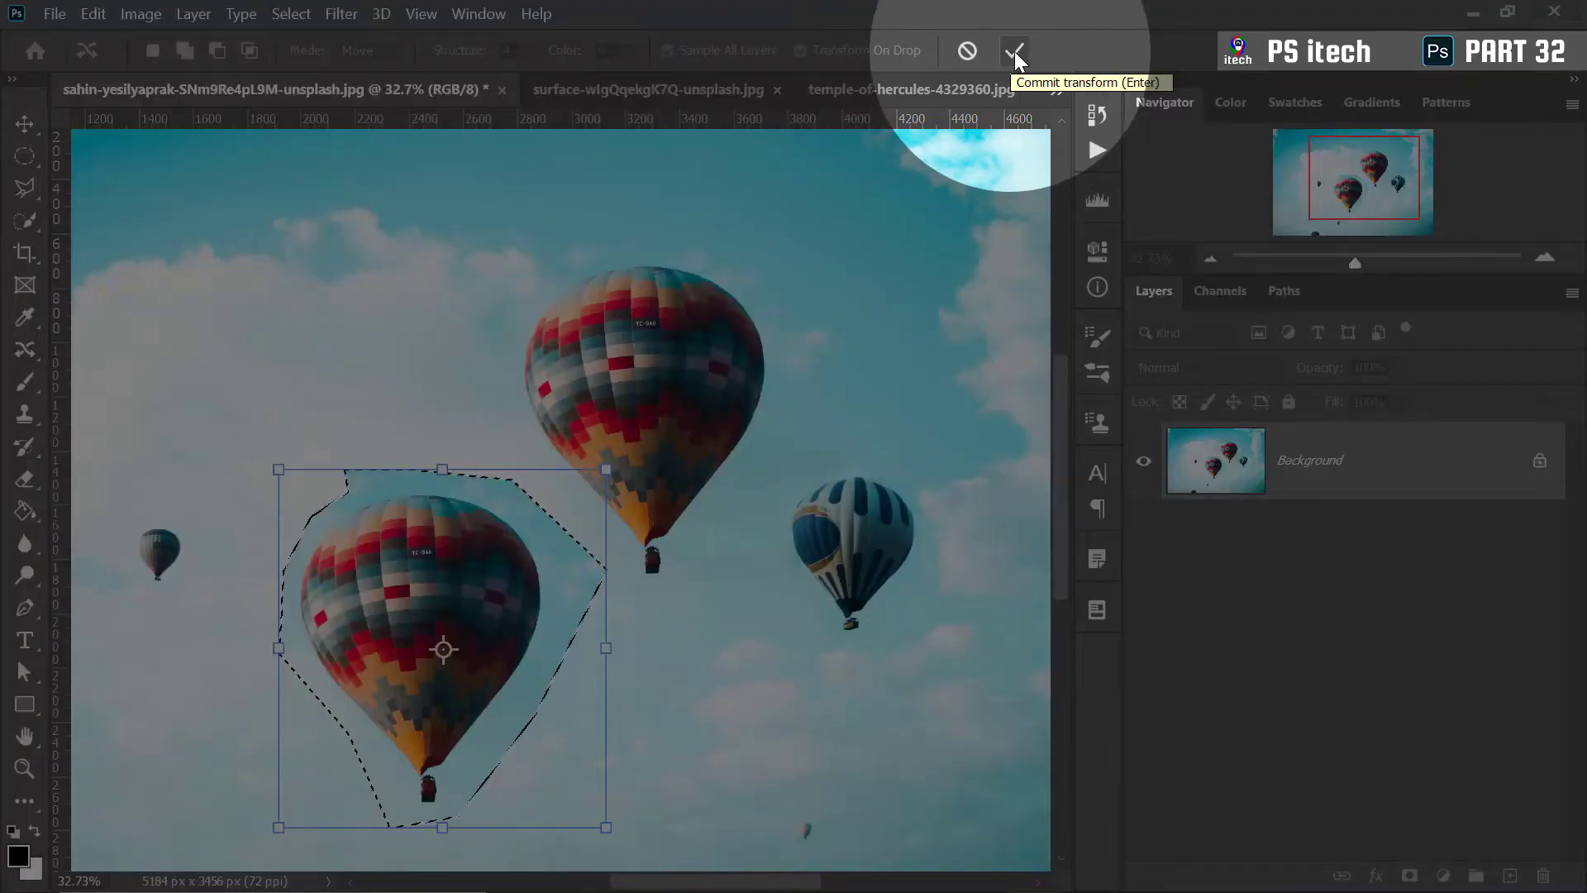
pyautogui.click(1014, 51)
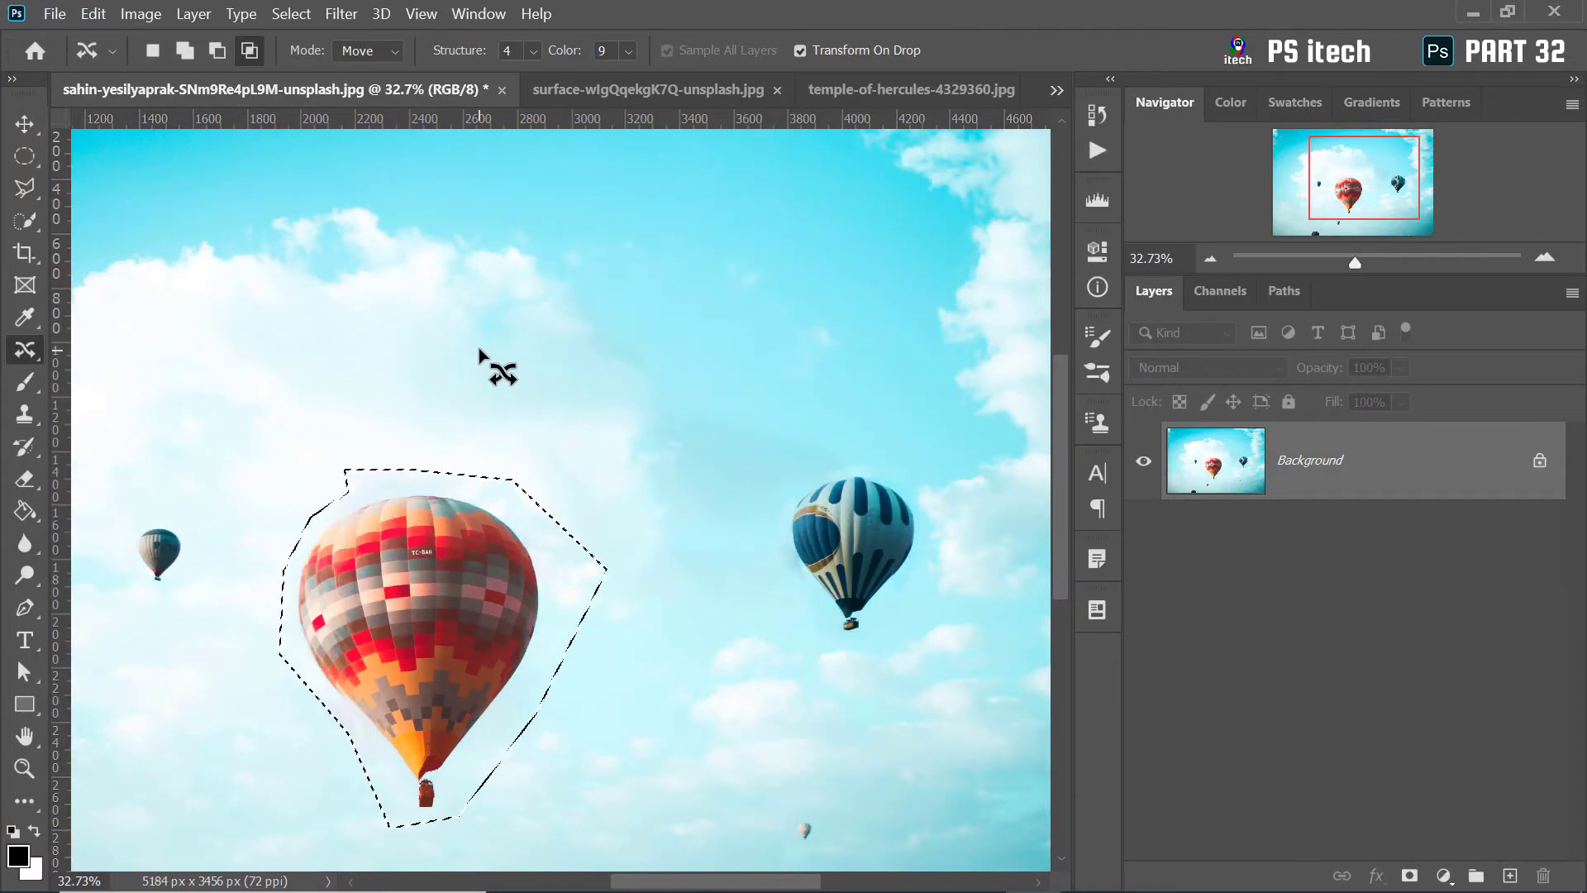
pyautogui.hotkey('ctrl', 'd')
pyautogui.scroll(-1, 618, 250)
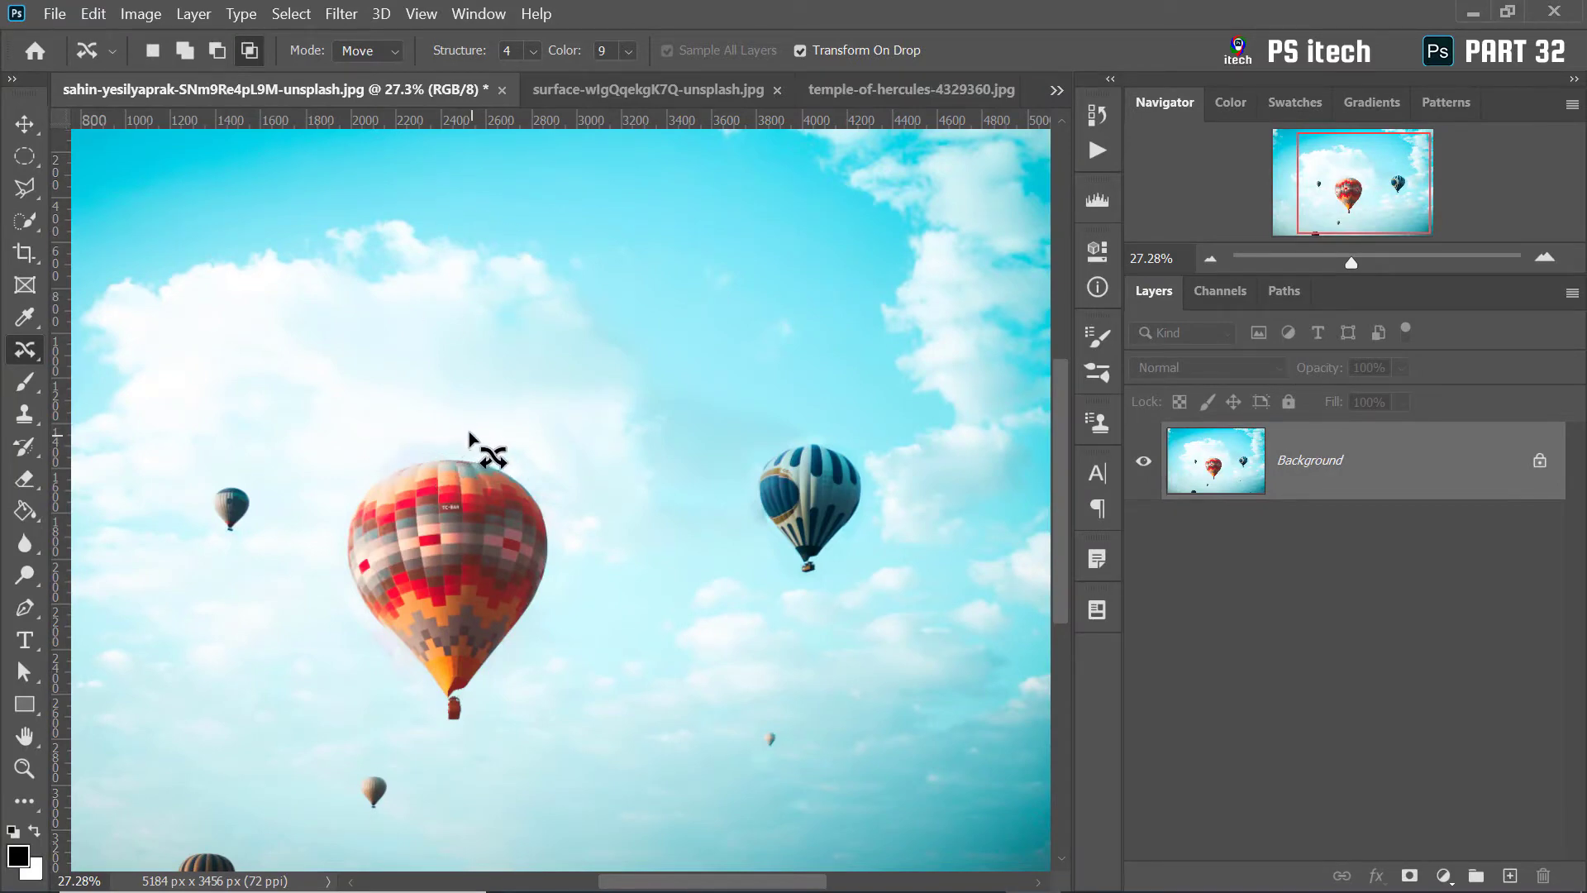
# Step: Move the red balloon up and right, shrink and tilt it, then commit and deselect
pyautogui.moveTo(500, 427)
pyautogui.mouseDown()
pyautogui.moveTo(330, 556)
pyautogui.moveTo(372, 666)
pyautogui.moveTo(449, 747)
pyautogui.moveTo(513, 698)
pyautogui.moveTo(546, 614)
pyautogui.moveTo(559, 521)
pyautogui.moveTo(529, 432)
pyautogui.moveTo(501, 428)
pyautogui.mouseUp()
pyautogui.moveTo(428, 592); pyautogui.dragTo(657, 294)
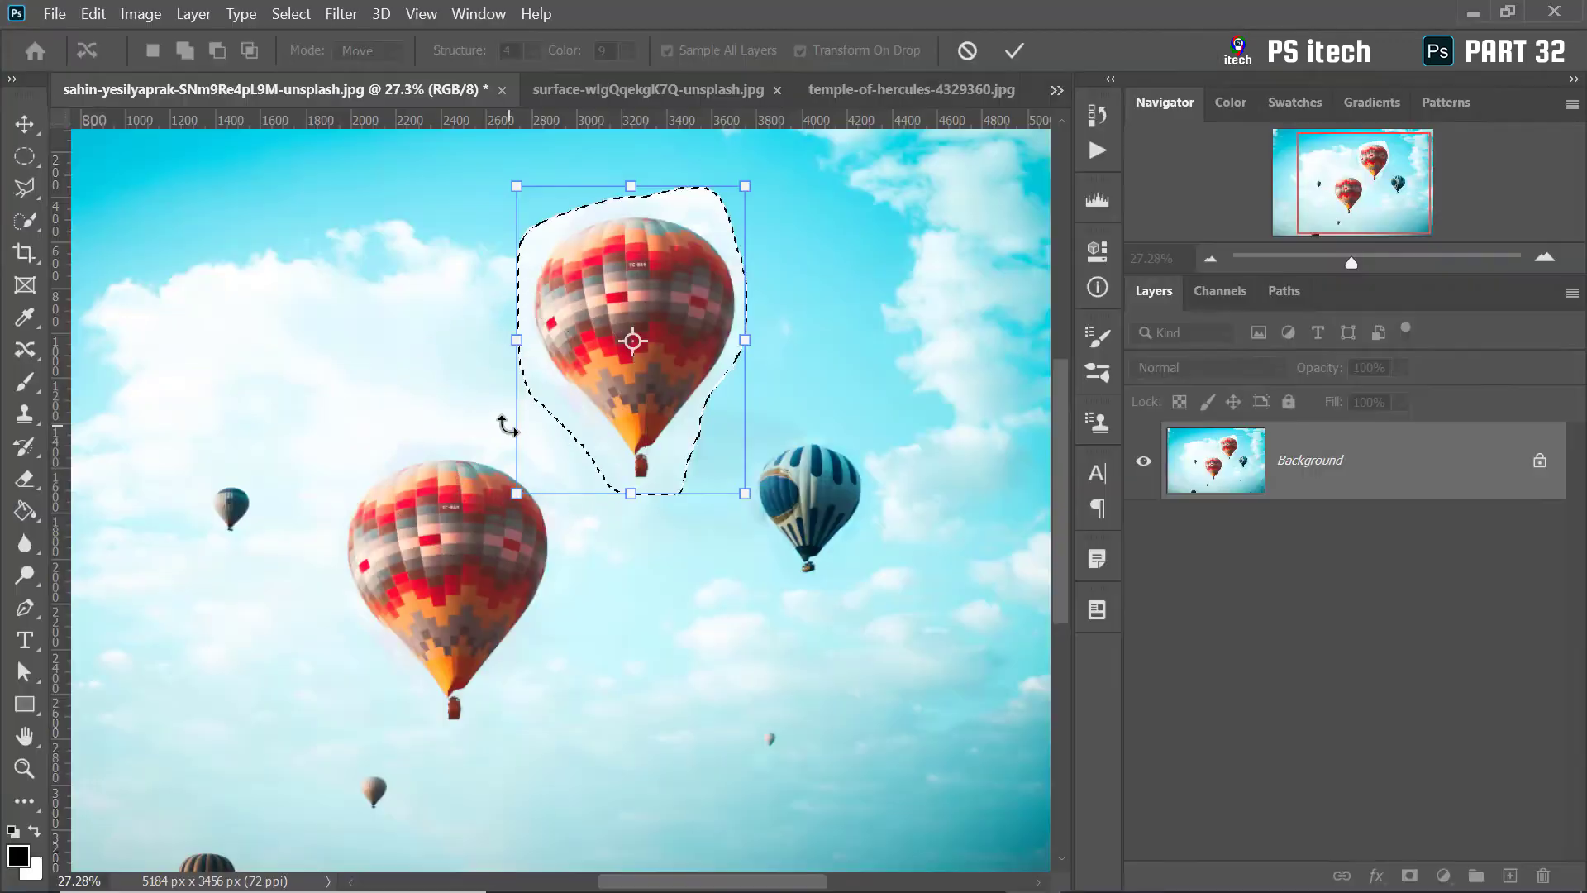
pyautogui.moveTo(744, 493)
pyautogui.mouseDown()
pyautogui.moveTo(613, 336)
pyautogui.moveTo(775, 529)
pyautogui.moveTo(697, 421)
pyautogui.mouseUp()
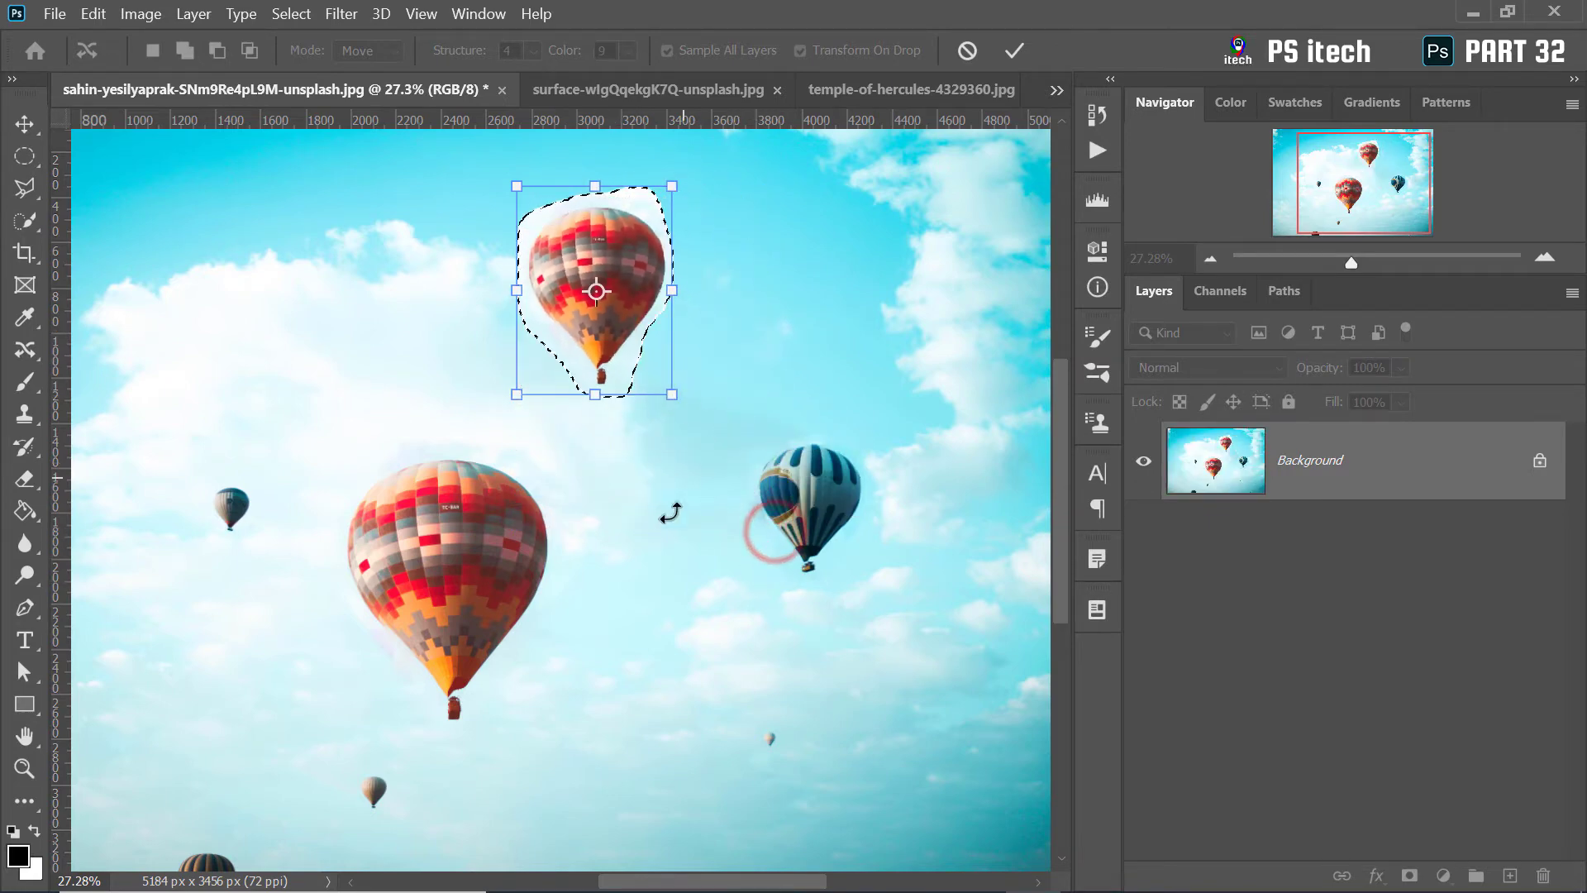
pyautogui.moveTo(680, 524); pyautogui.dragTo(518, 598)
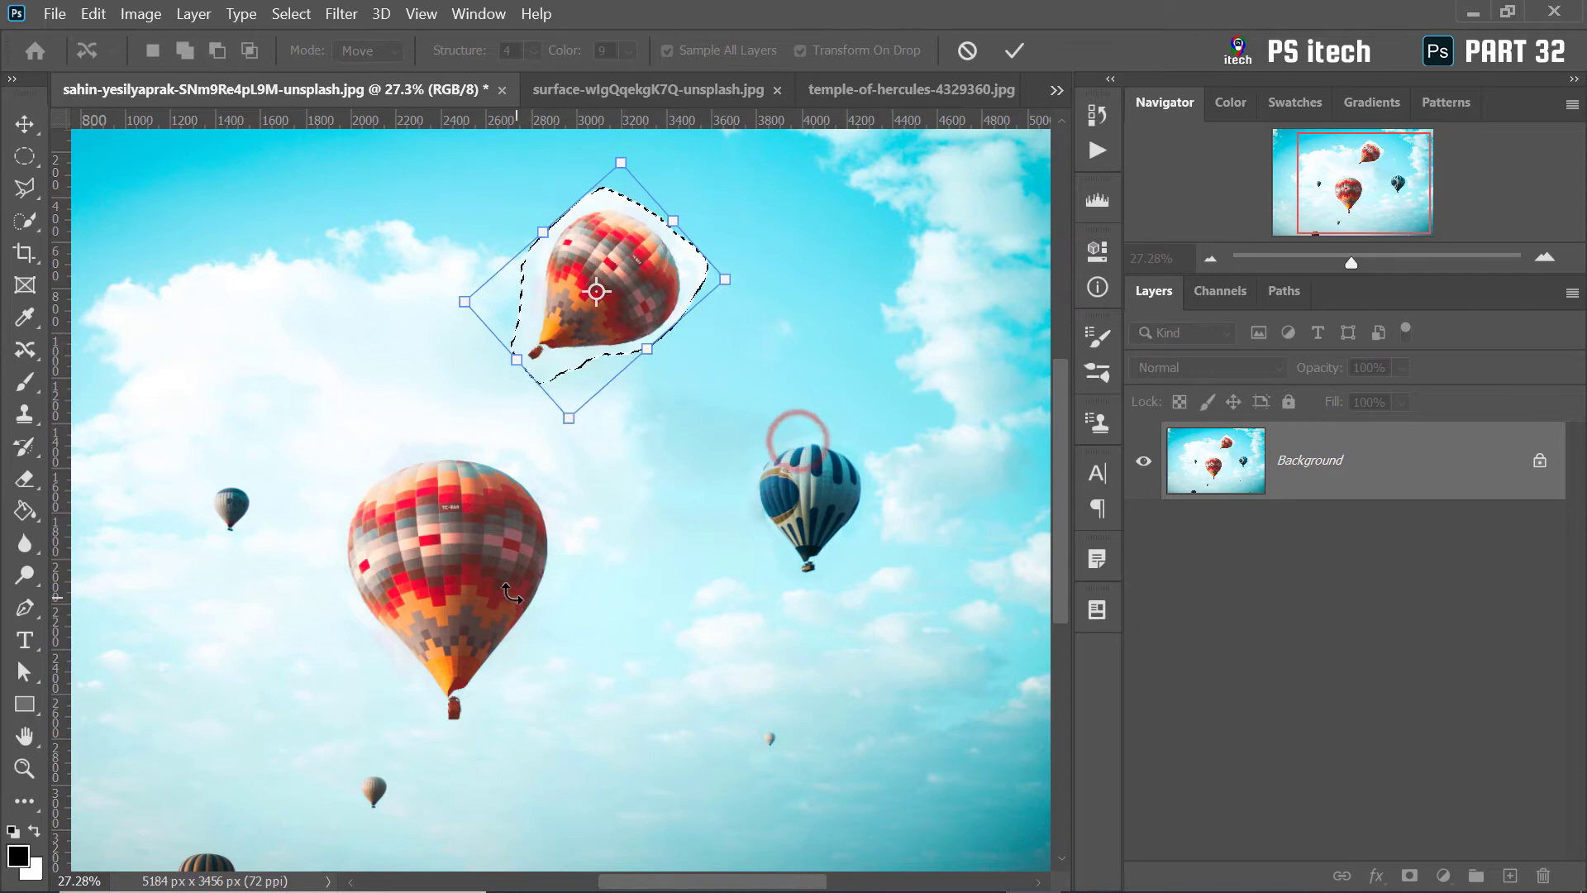
pyautogui.moveTo(552, 504); pyautogui.dragTo(583, 524)
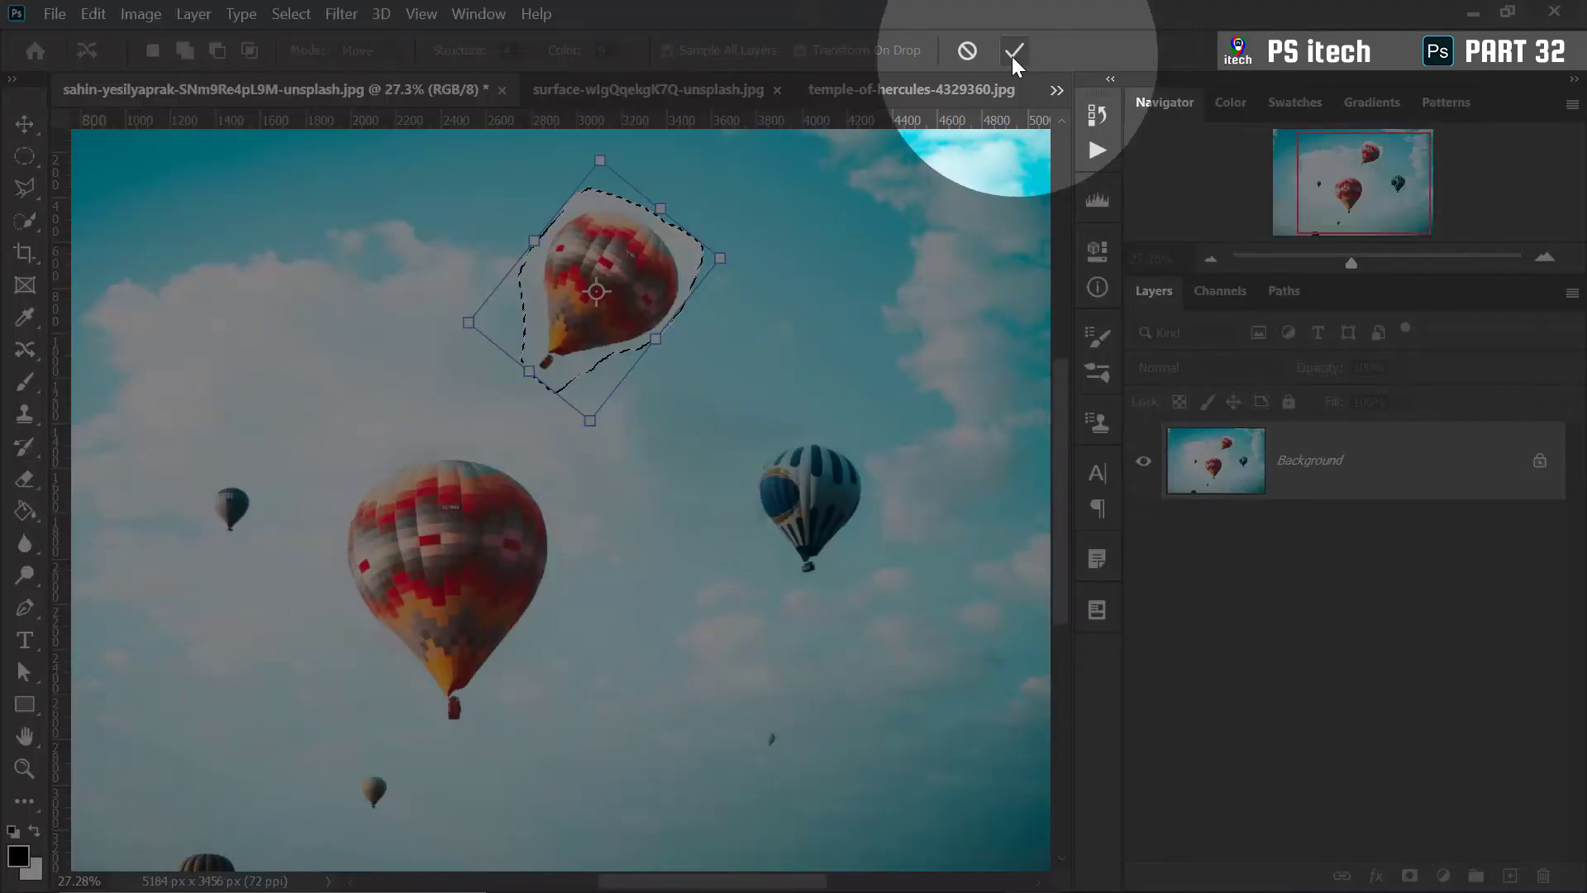
pyautogui.click(1012, 53)
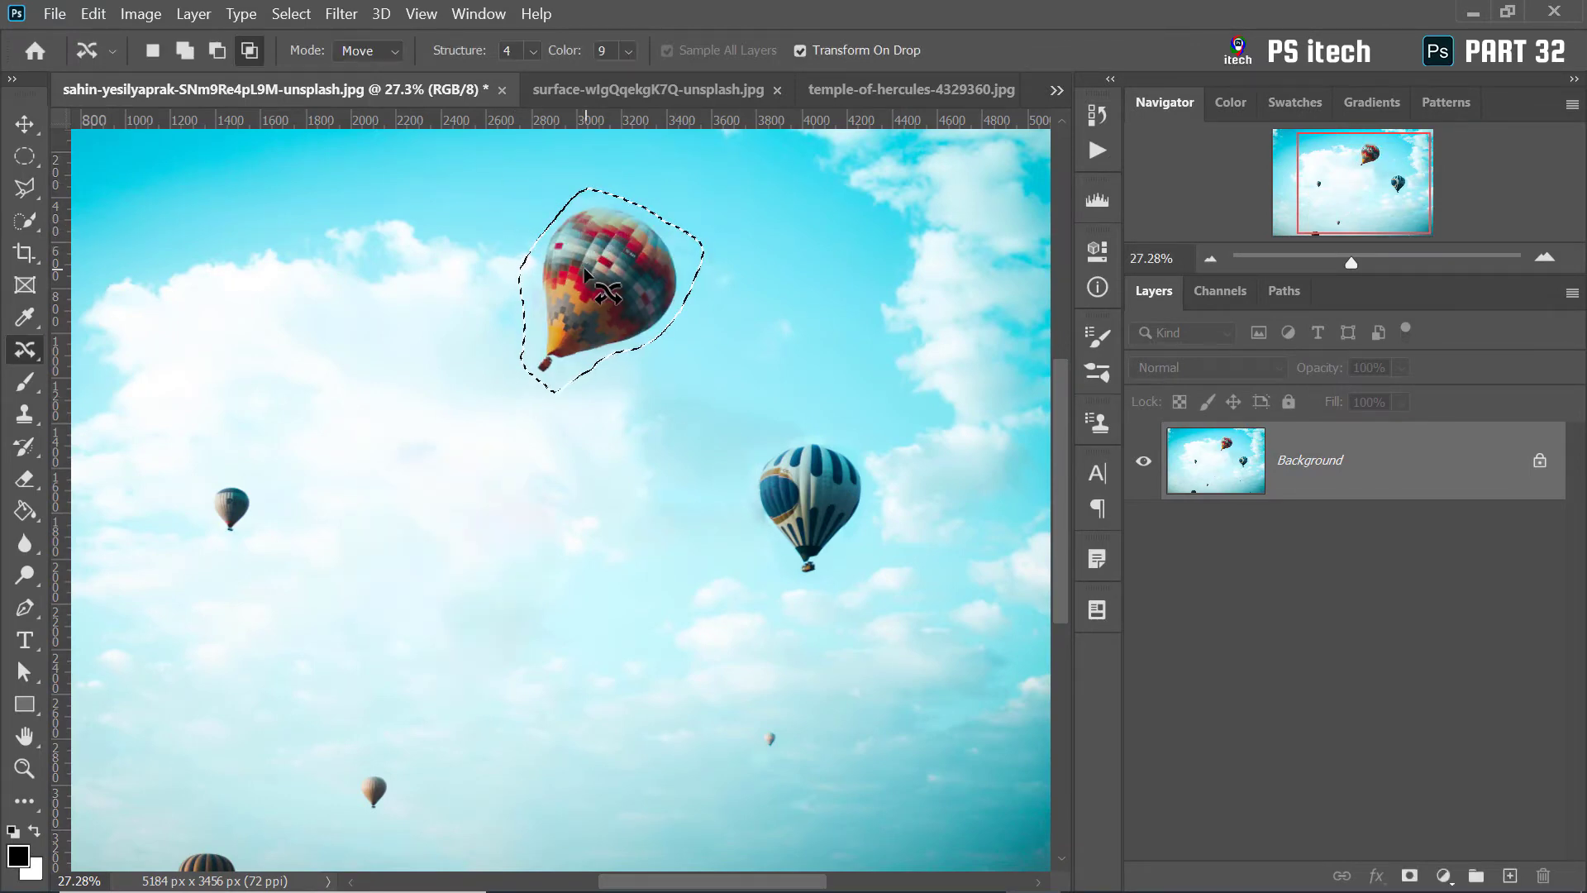
pyautogui.hotkey('ctrl', 'd')
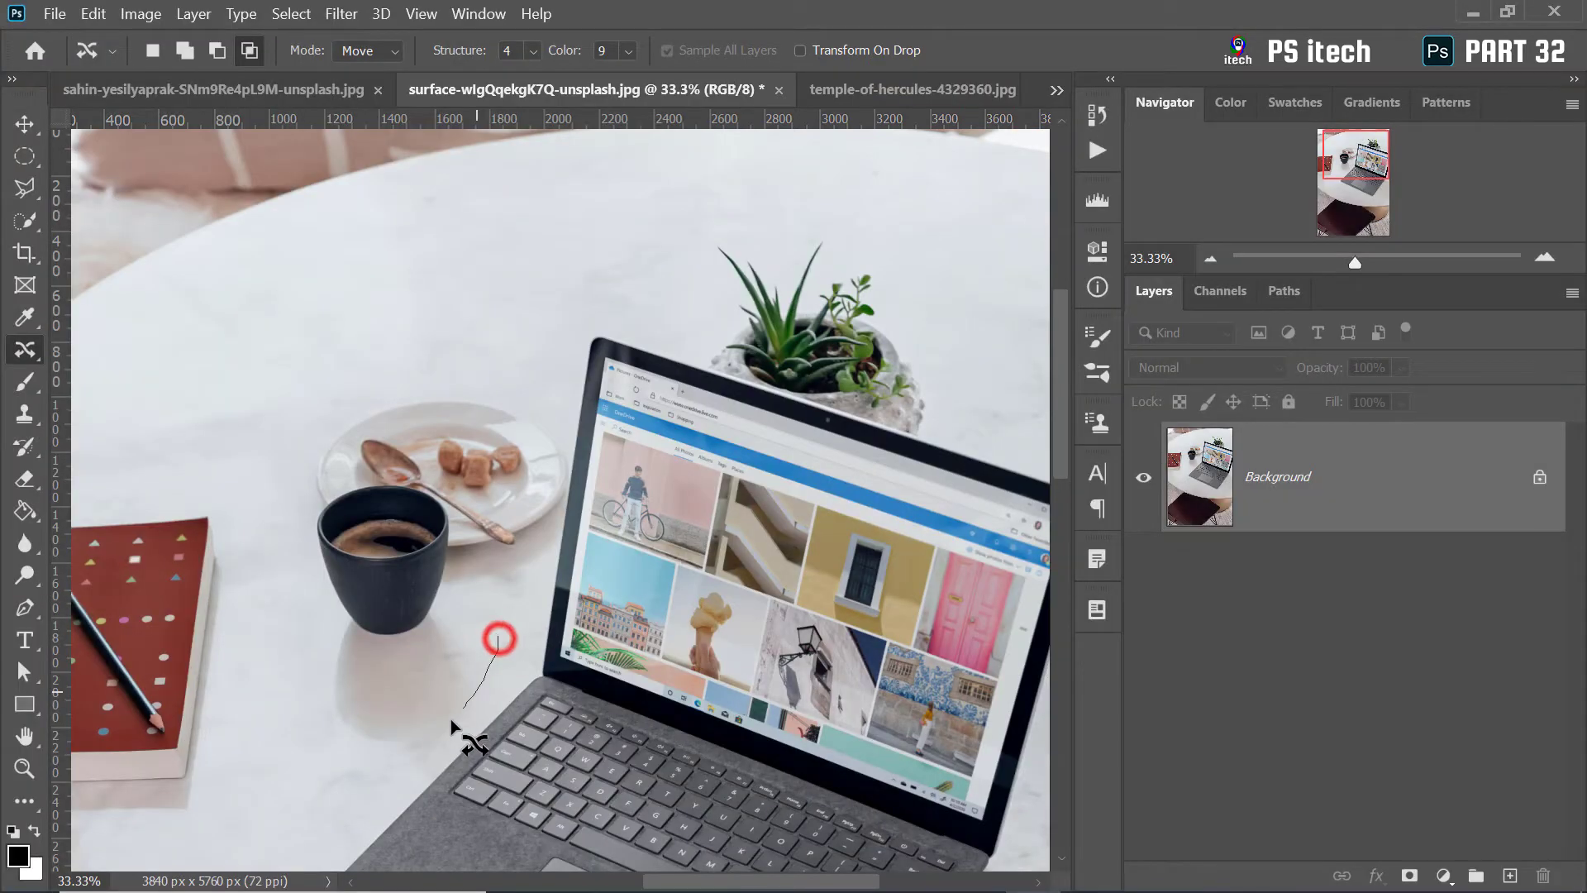
# Step: Lasso the coffee cup and saucer, move them up-right, and turn off Transform On Drop
pyautogui.moveTo(449, 718); pyautogui.dragTo(273, 564)
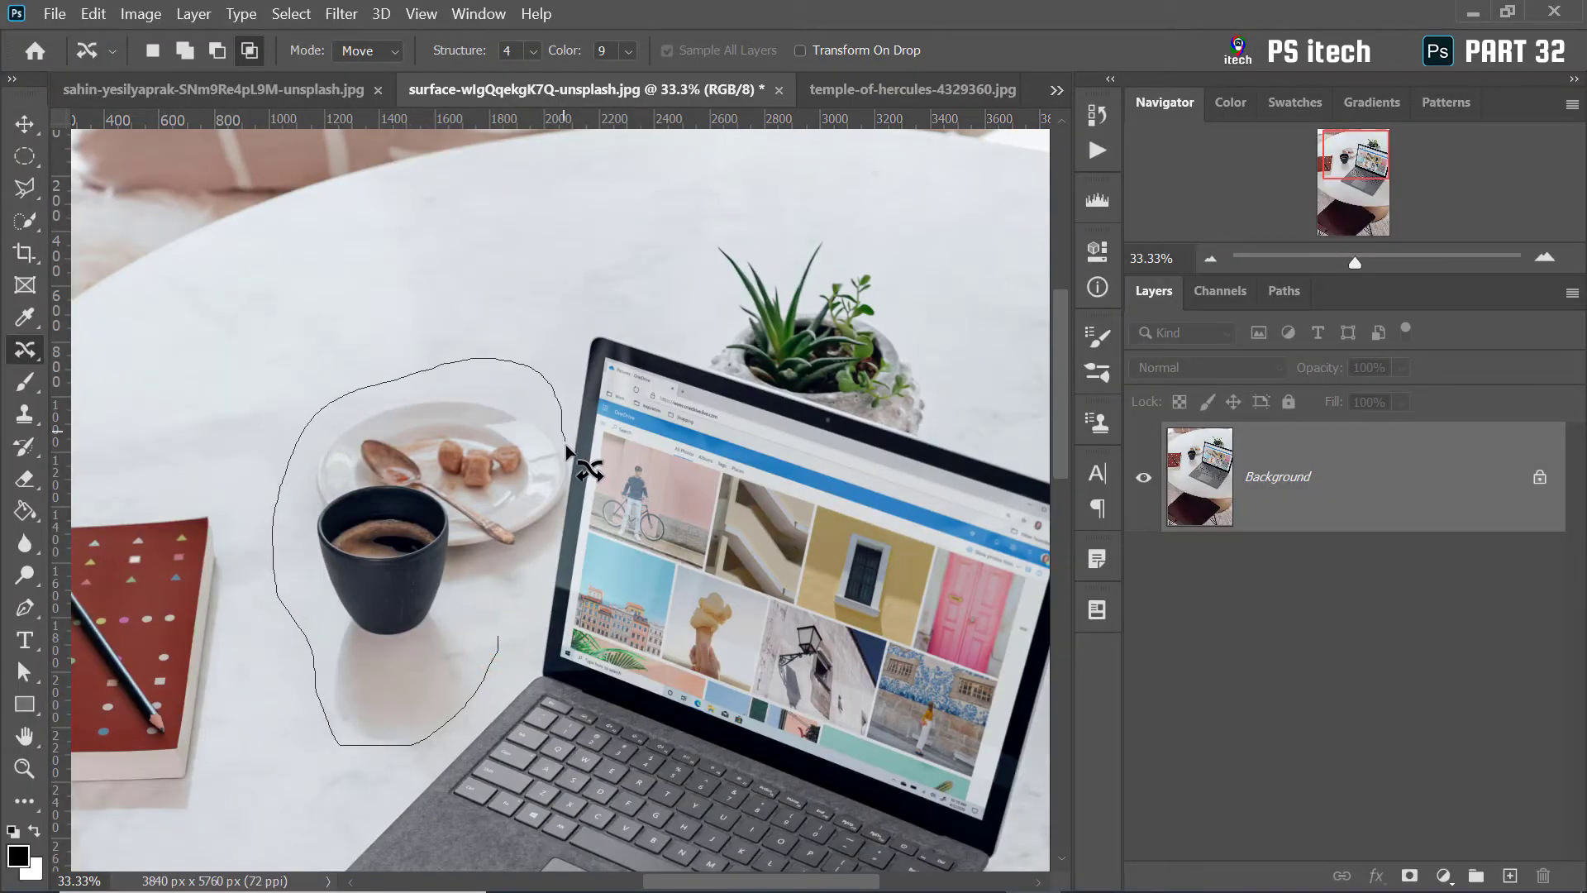
pyautogui.moveTo(507, 625); pyautogui.dragTo(508, 624)
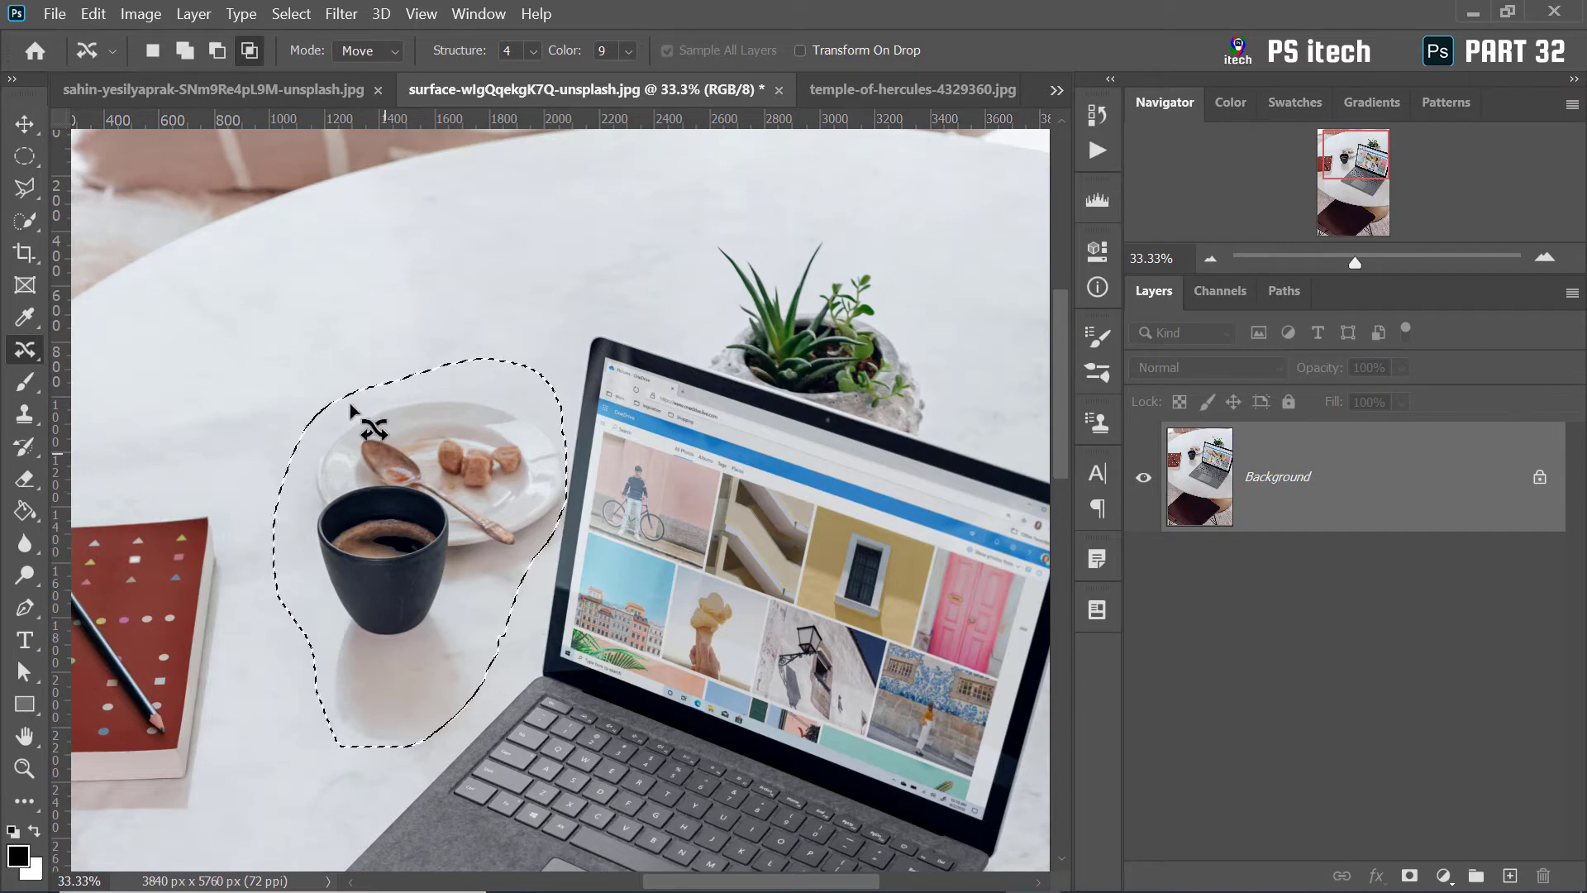
pyautogui.moveTo(1059, 355); pyautogui.dragTo(1071, 339)
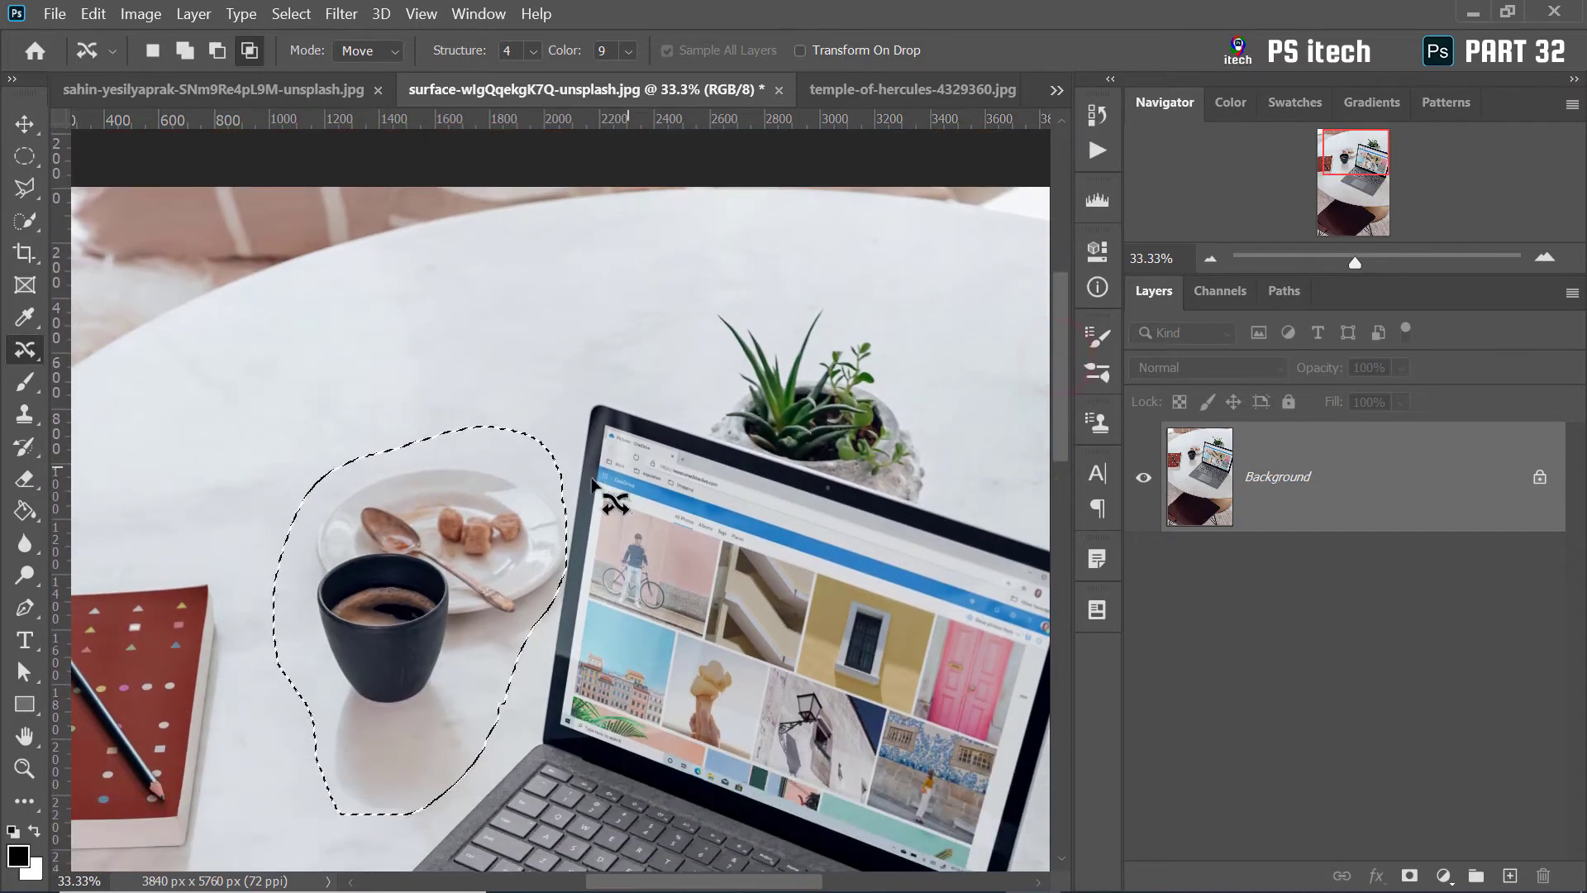
pyautogui.moveTo(384, 606); pyautogui.dragTo(555, 355)
pyautogui.click(799, 50)
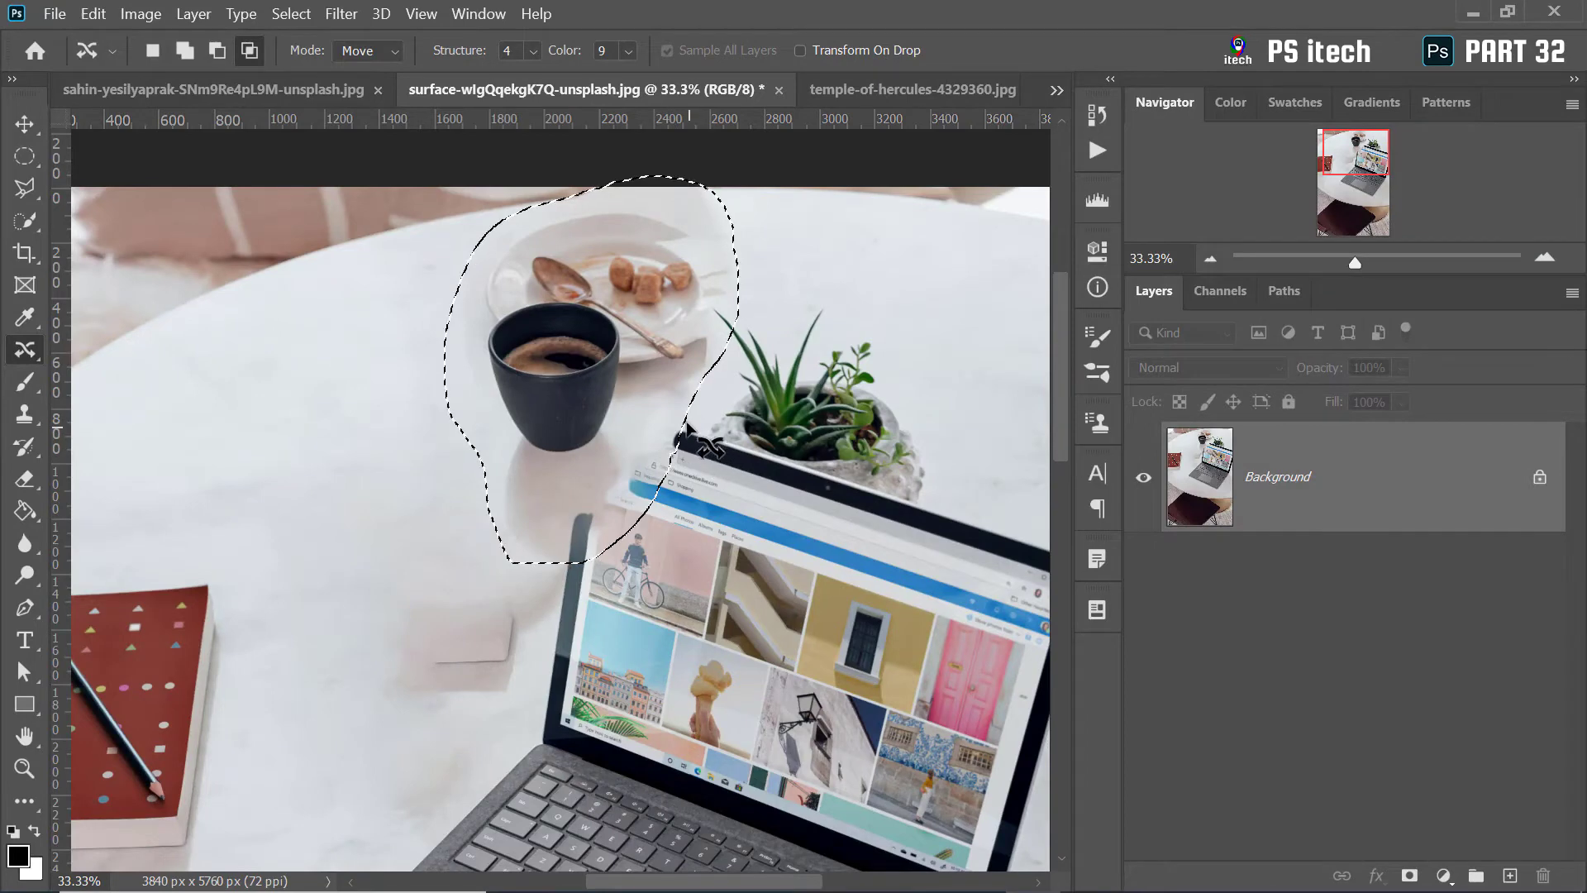
# Step: Scale the moved cup region down and shift it right with Free Transform, then undo
pyautogui.hotkey('ctrl', 't')
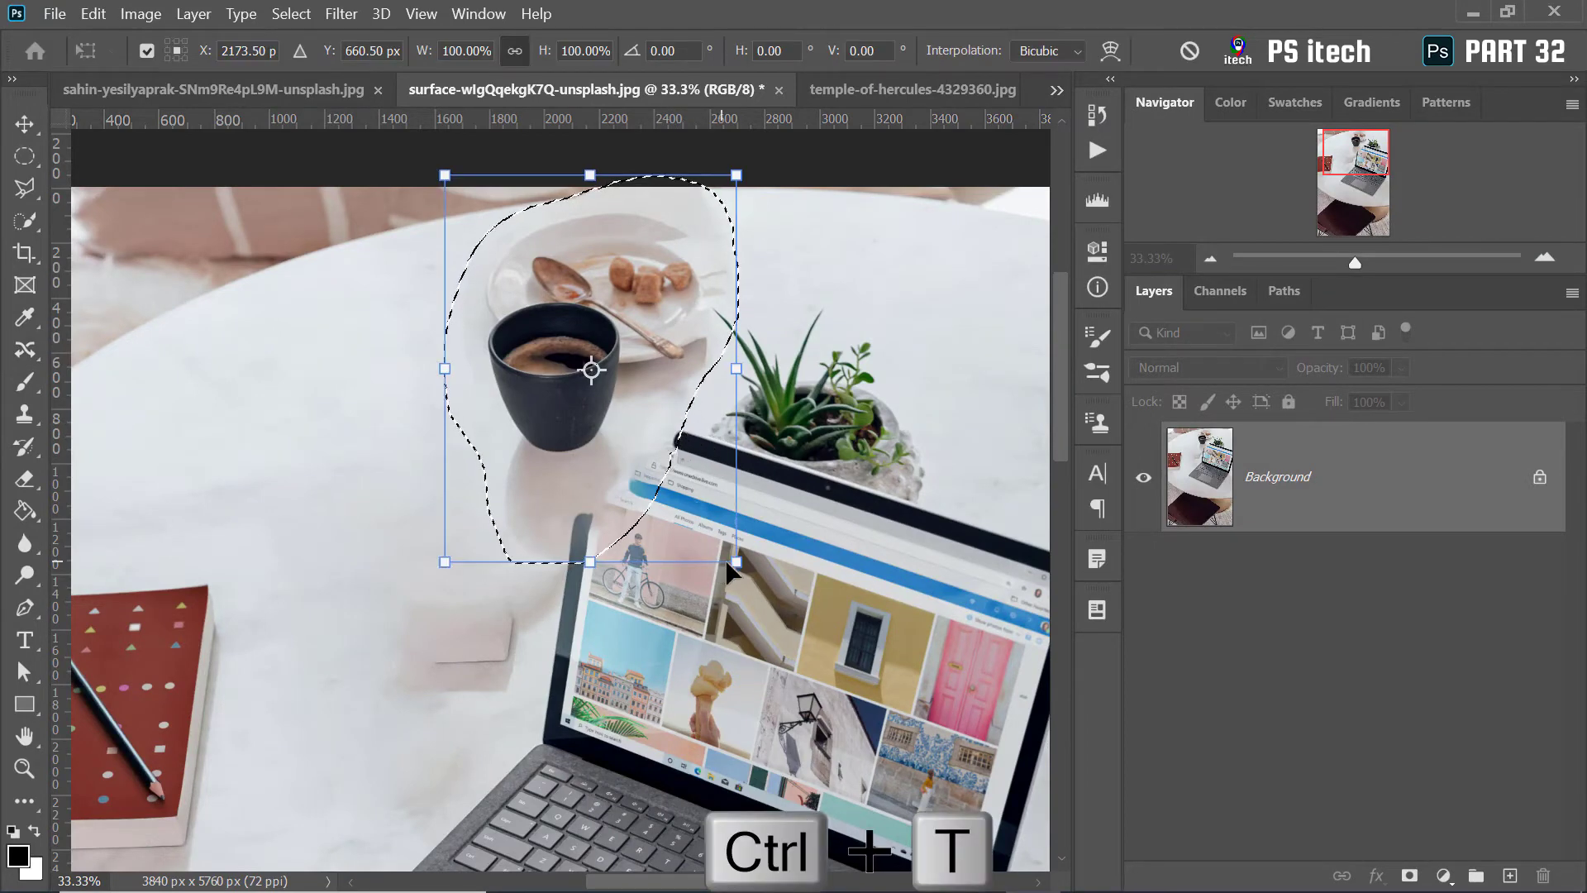
pyautogui.moveTo(736, 562)
pyautogui.mouseDown()
pyautogui.moveTo(630, 464)
pyautogui.moveTo(647, 445)
pyautogui.mouseUp()
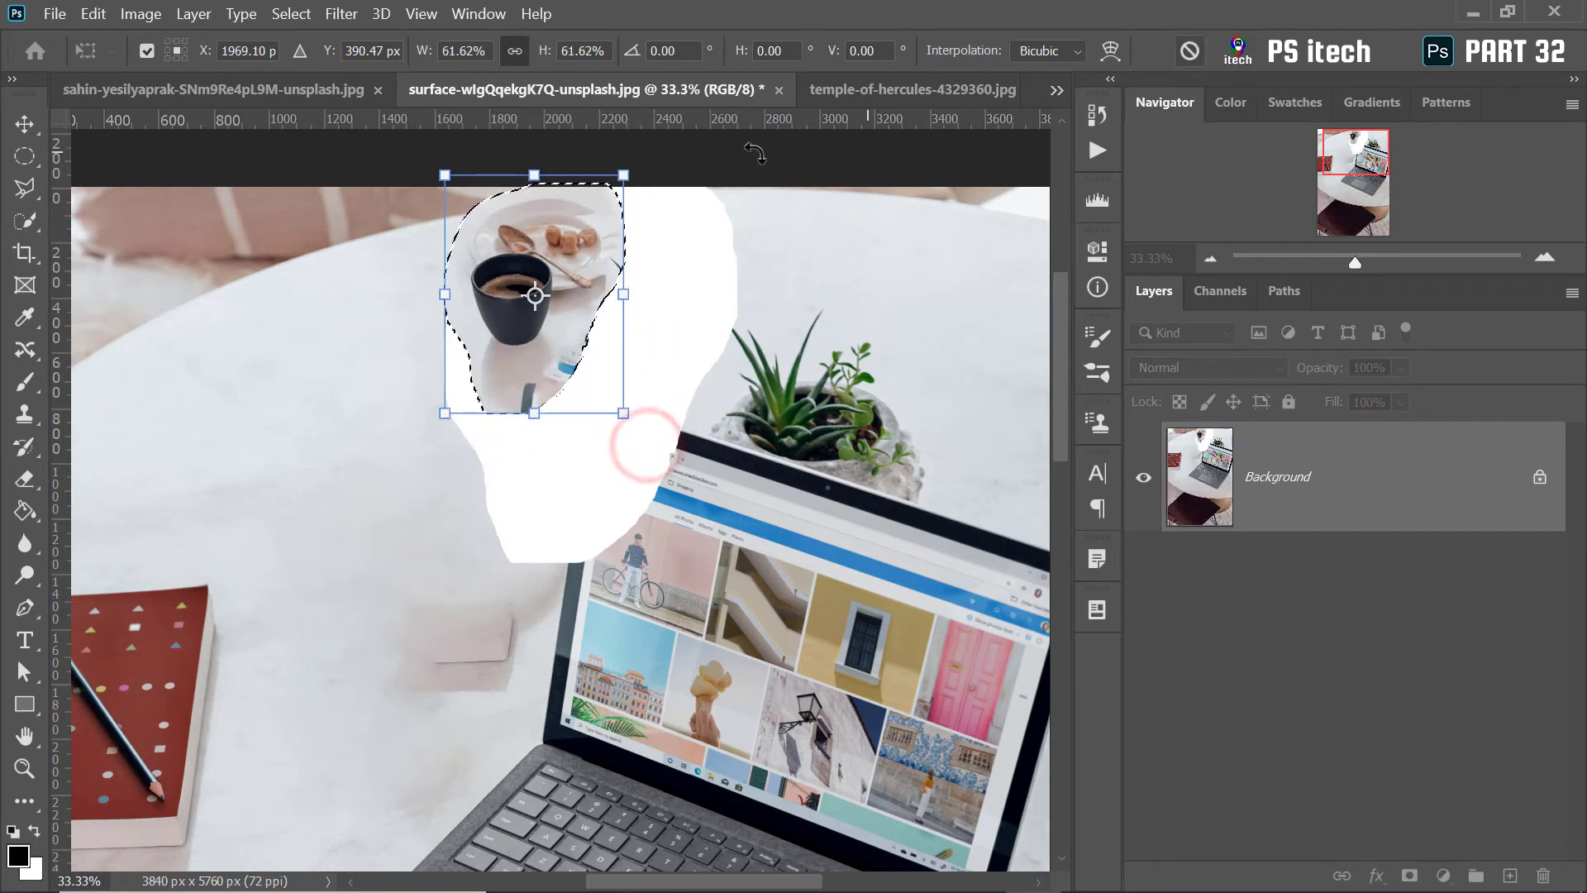
pyautogui.moveTo(555, 248); pyautogui.dragTo(756, 260)
pyautogui.press('Return')
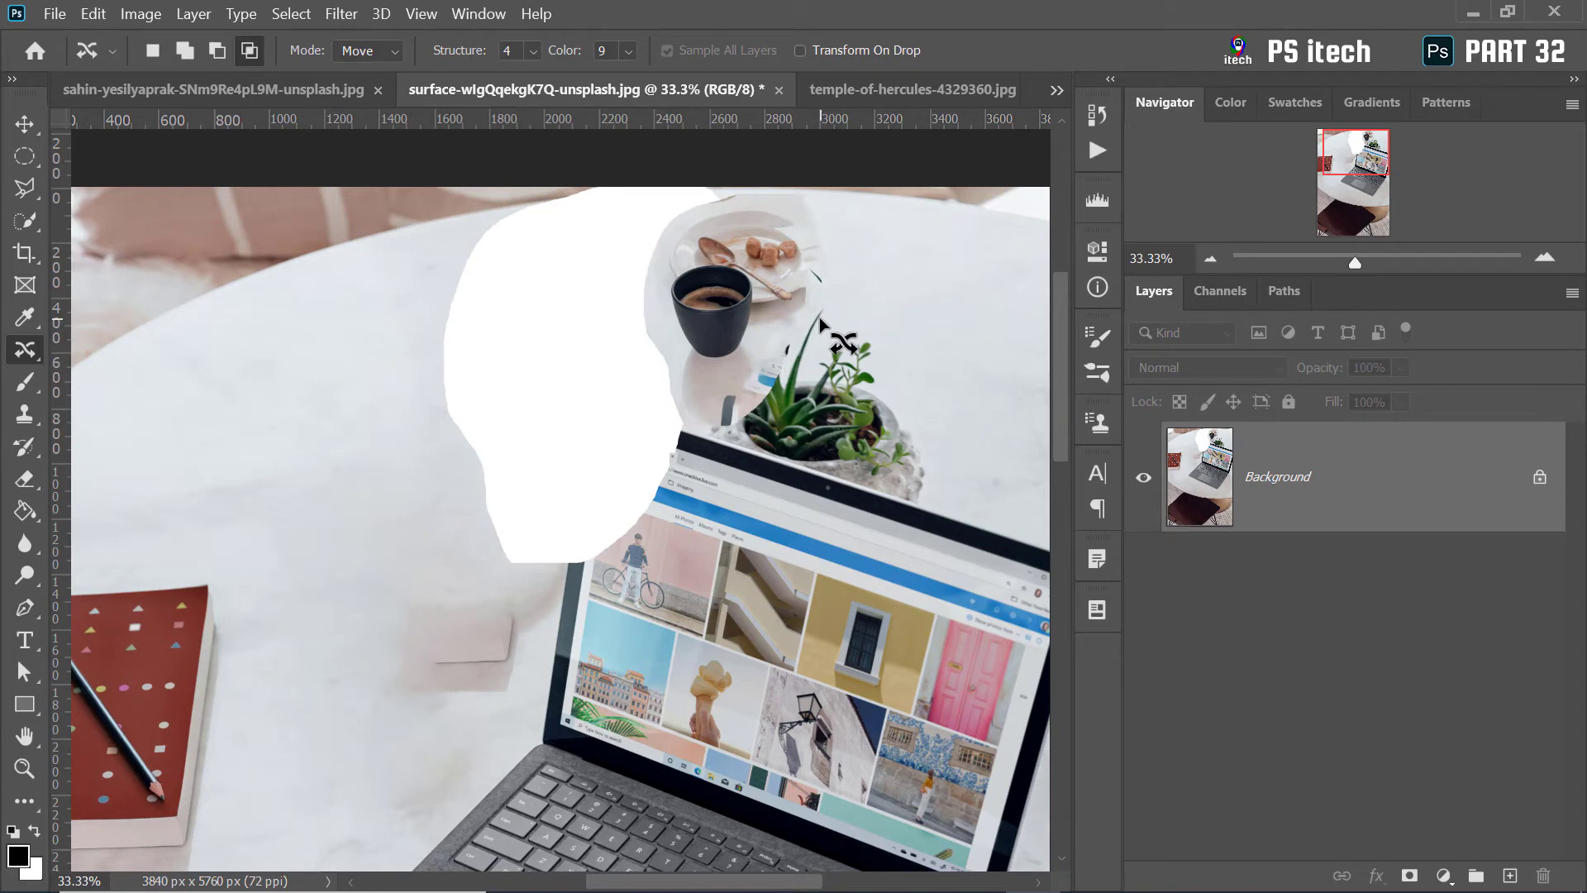
pyautogui.hotkey('ctrl', 'z')
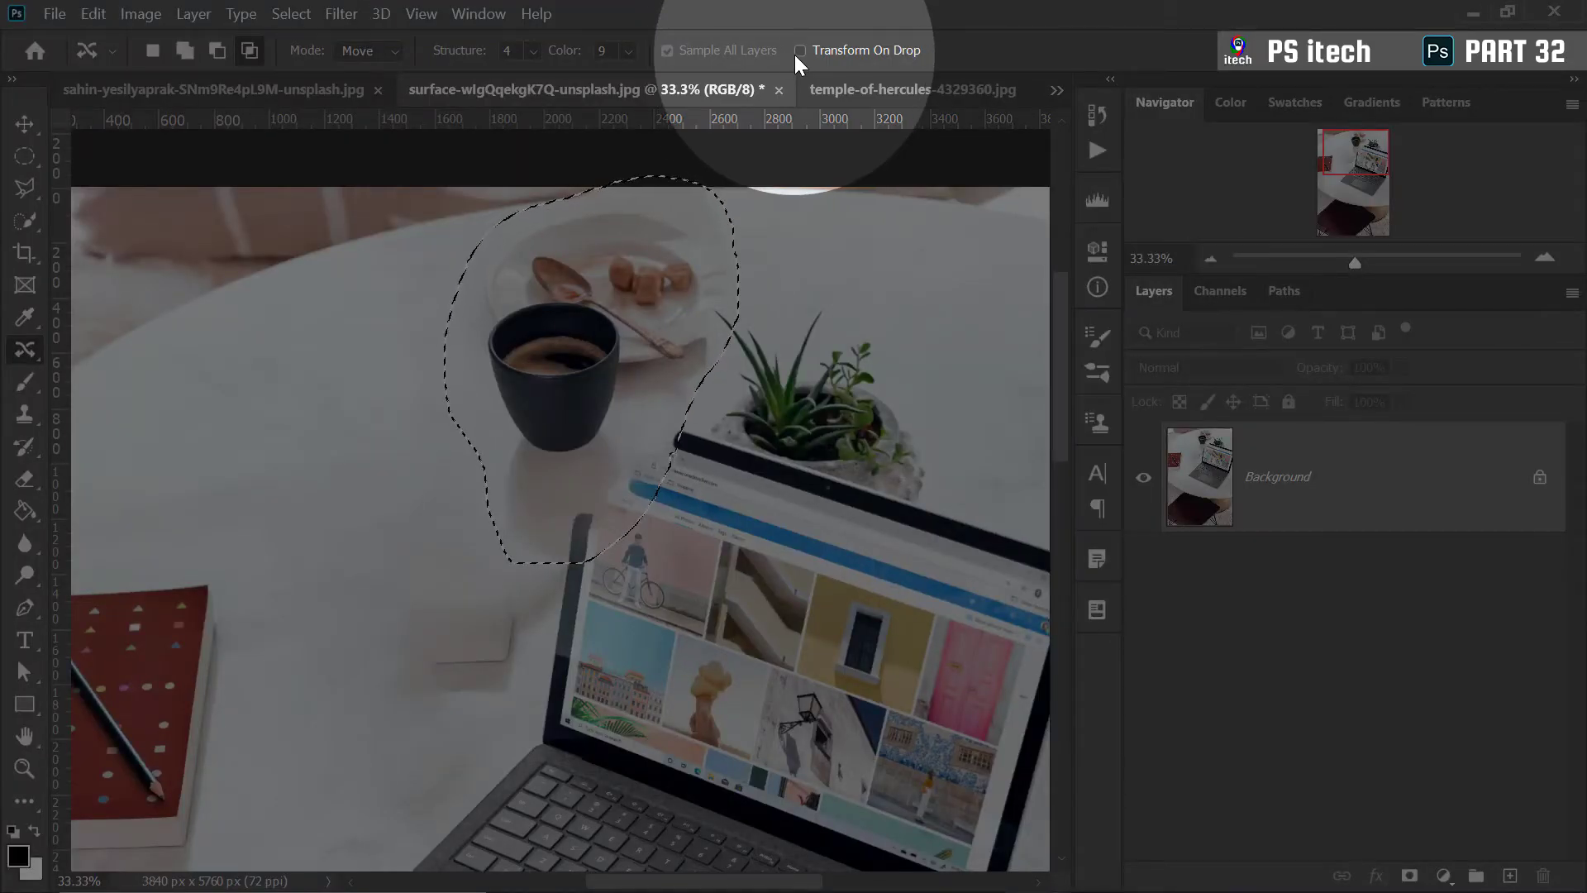
# Step: With Transform On Drop on, move the cup and plate, scaled down, to the table's top-right
pyautogui.click(797, 52)
pyautogui.moveTo(496, 452)
pyautogui.mouseDown()
pyautogui.moveTo(276, 572)
pyautogui.moveTo(349, 754)
pyautogui.mouseUp()
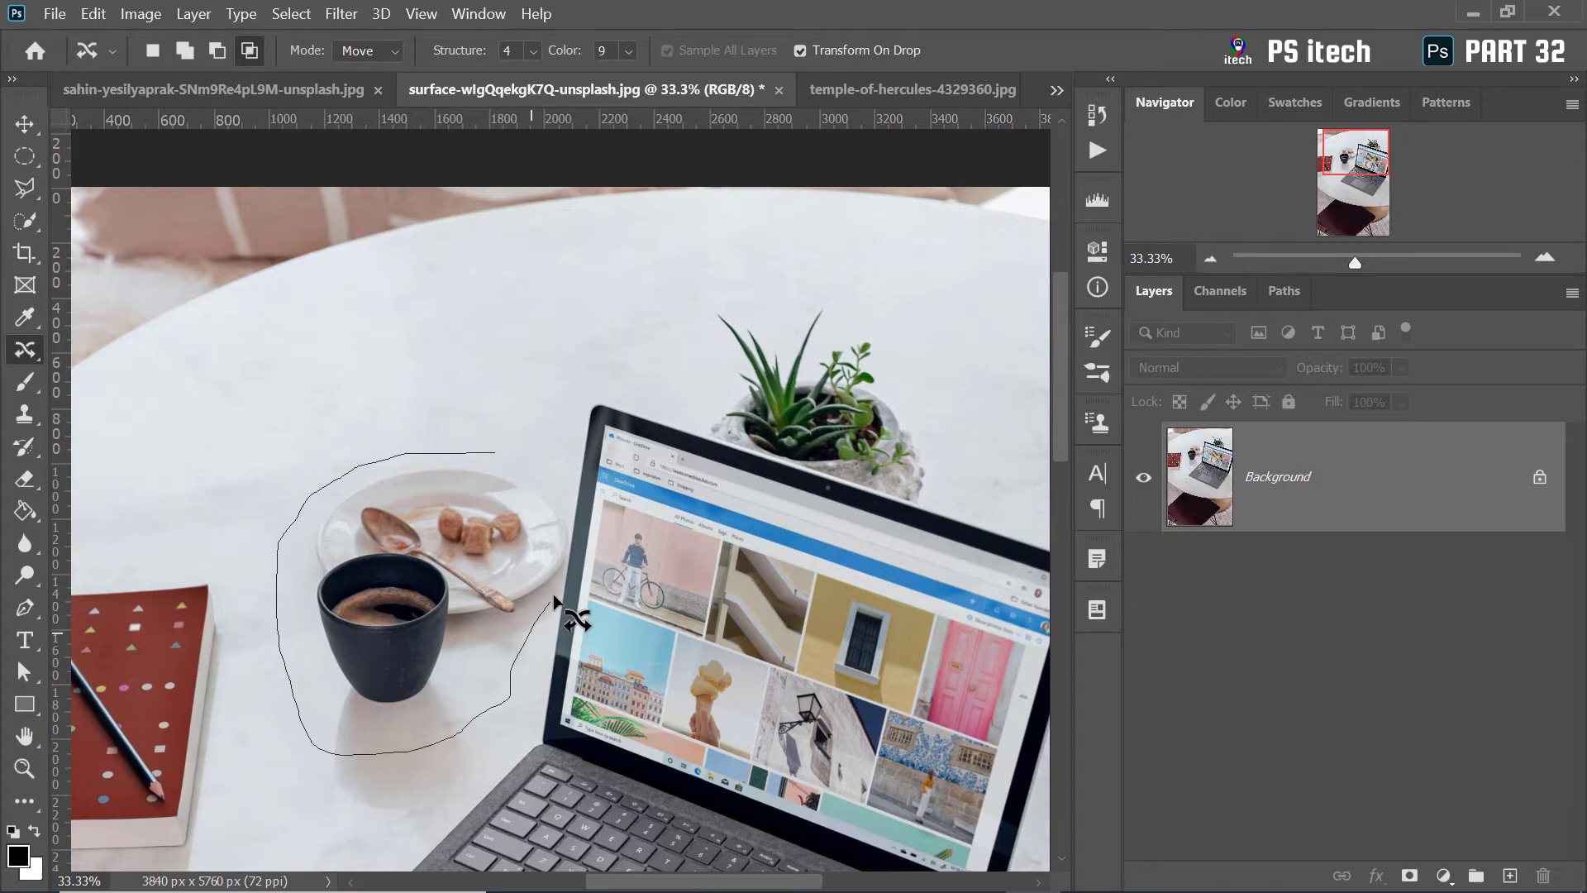
pyautogui.moveTo(567, 516); pyautogui.dragTo(459, 438)
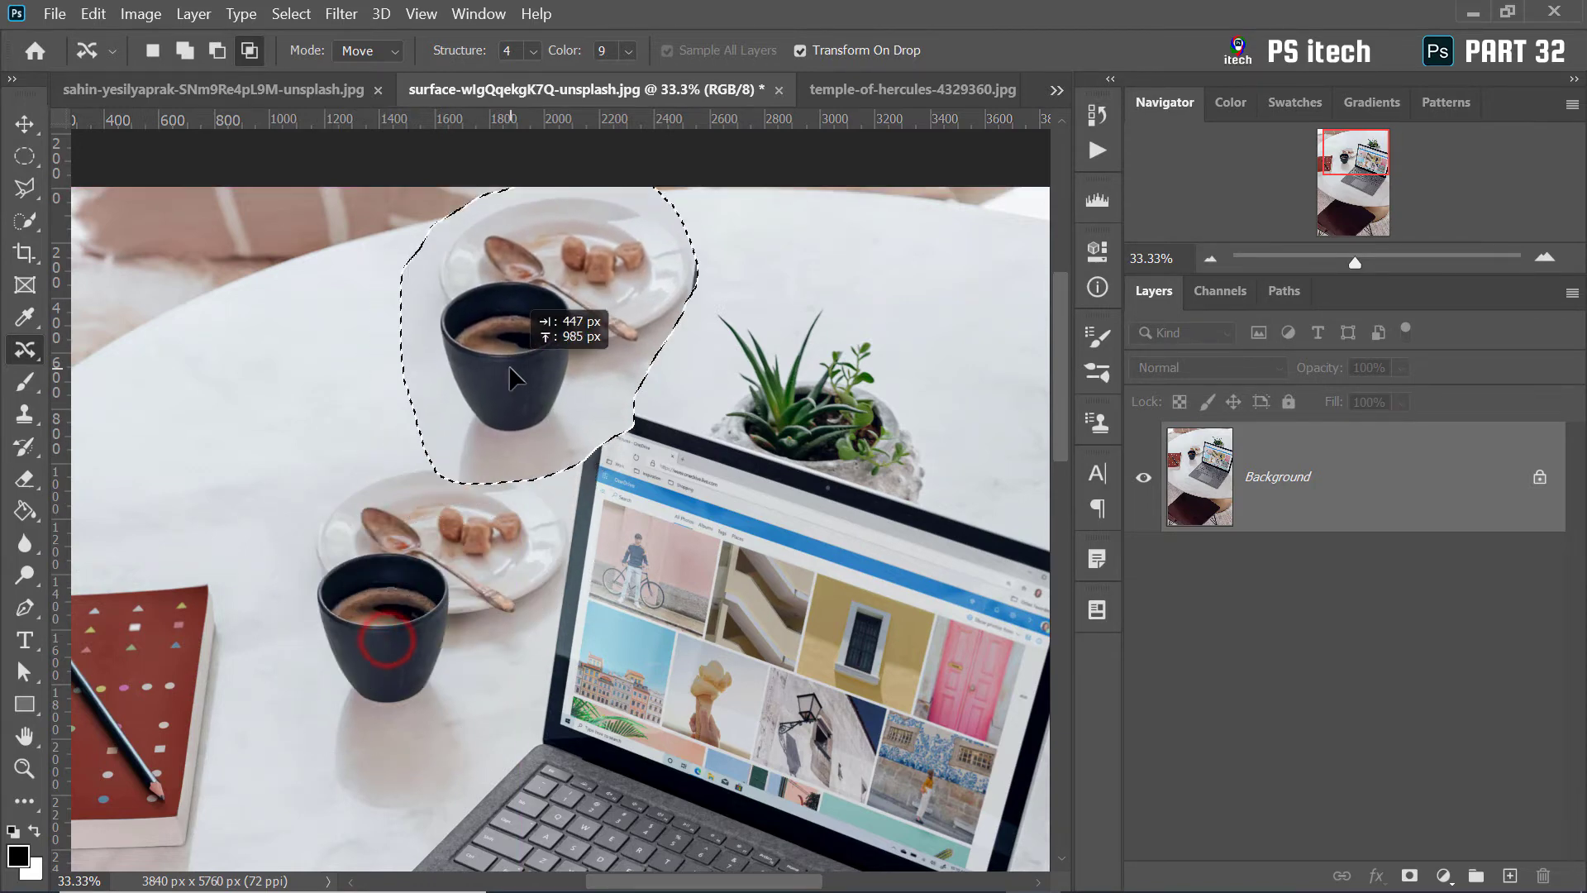
pyautogui.moveTo(374, 646); pyautogui.dragTo(498, 373)
pyautogui.moveTo(701, 488); pyautogui.dragTo(571, 347)
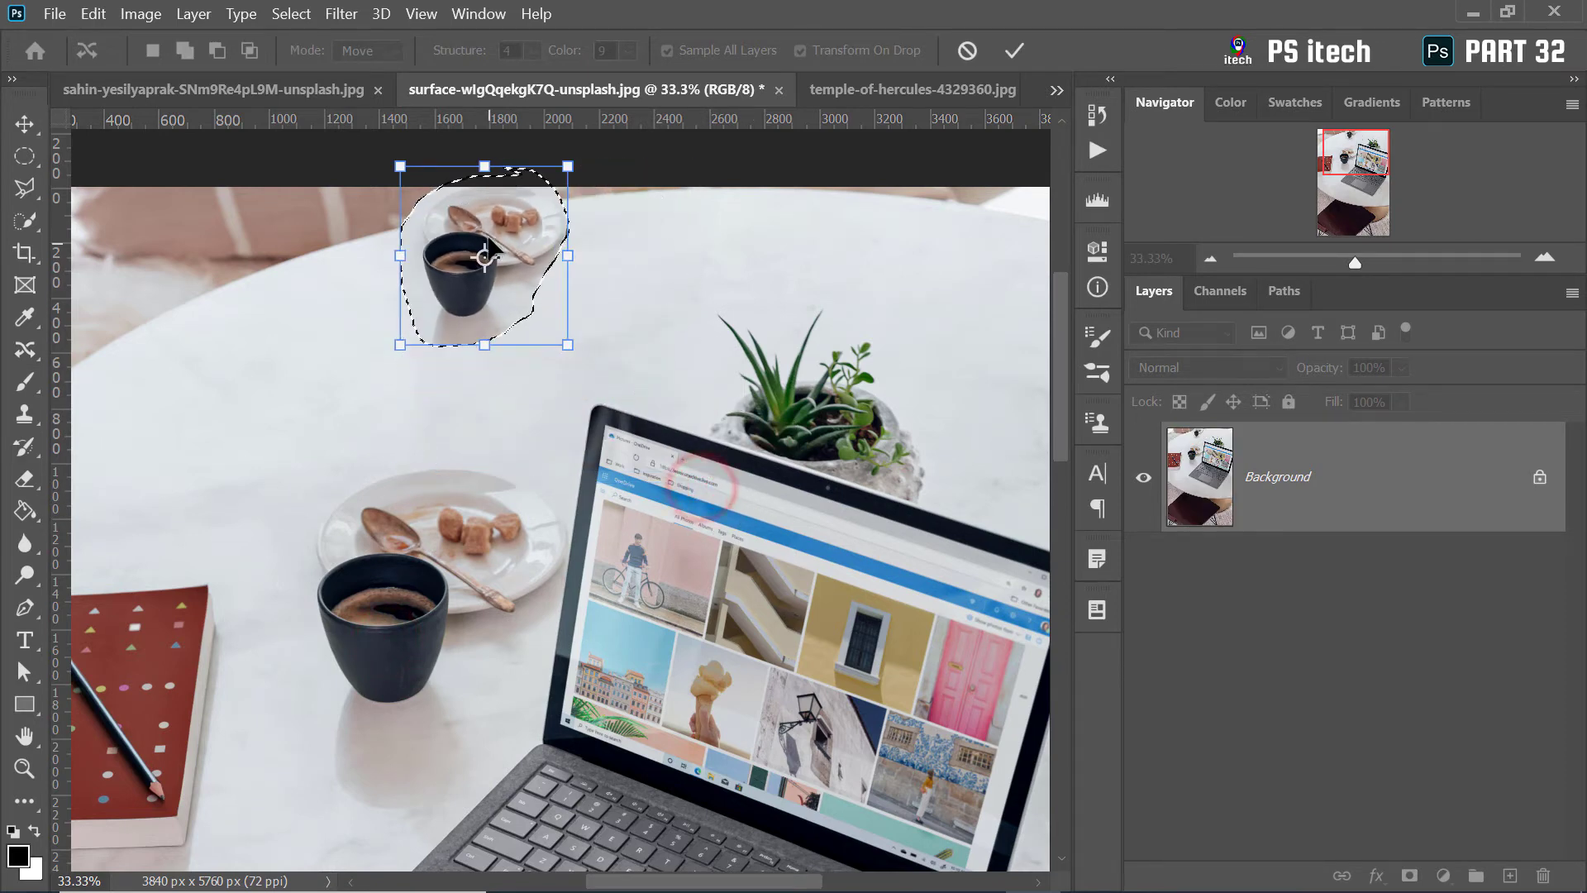
pyautogui.moveTo(496, 239); pyautogui.dragTo(977, 292)
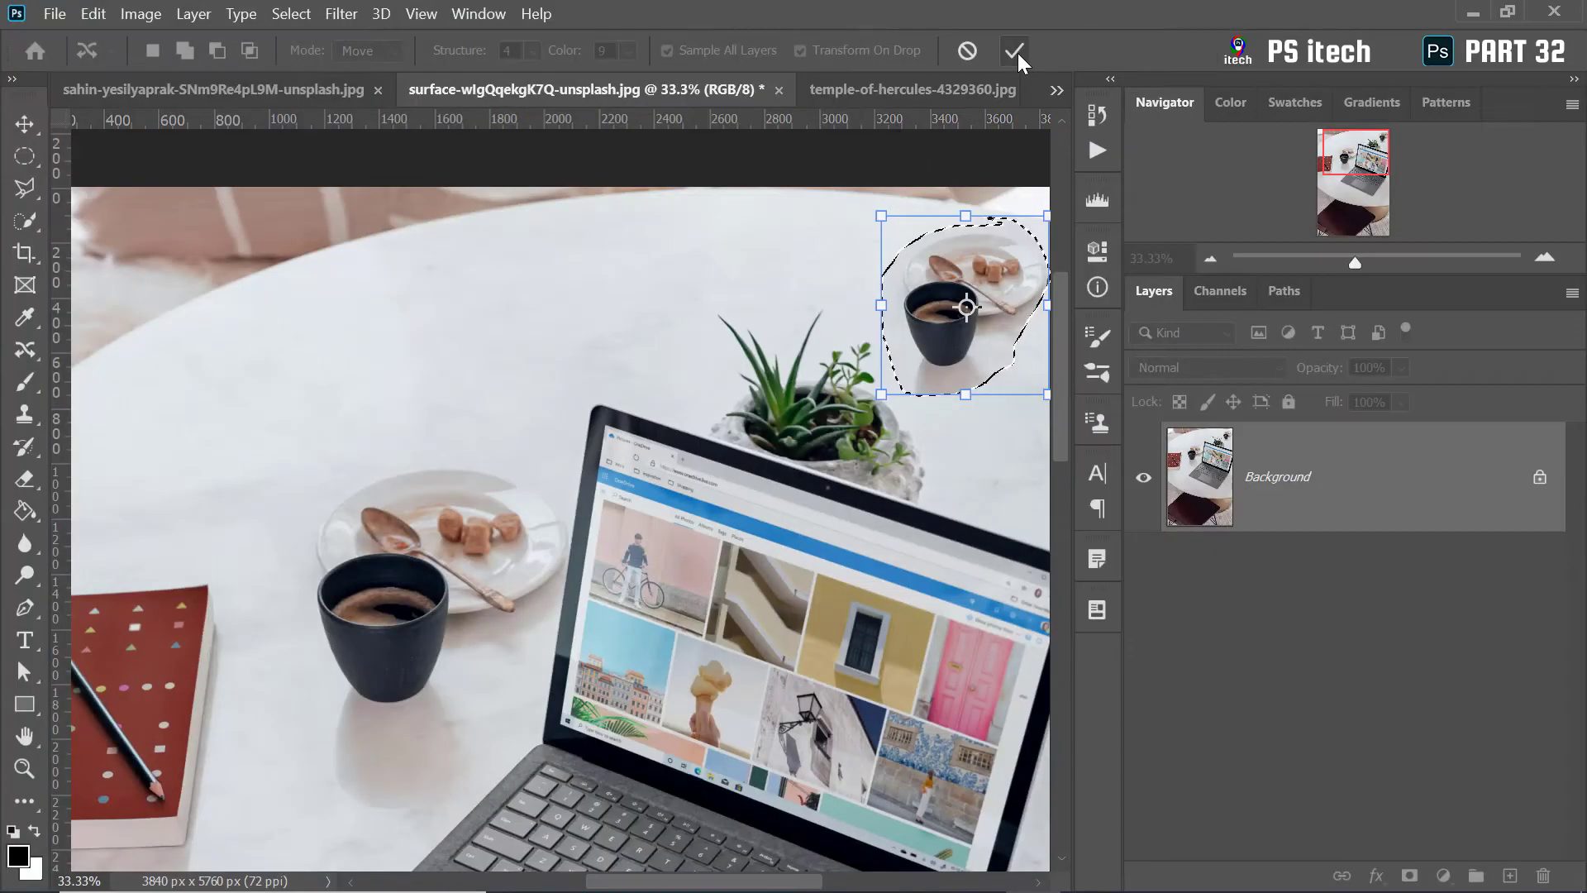
pyautogui.click(1016, 52)
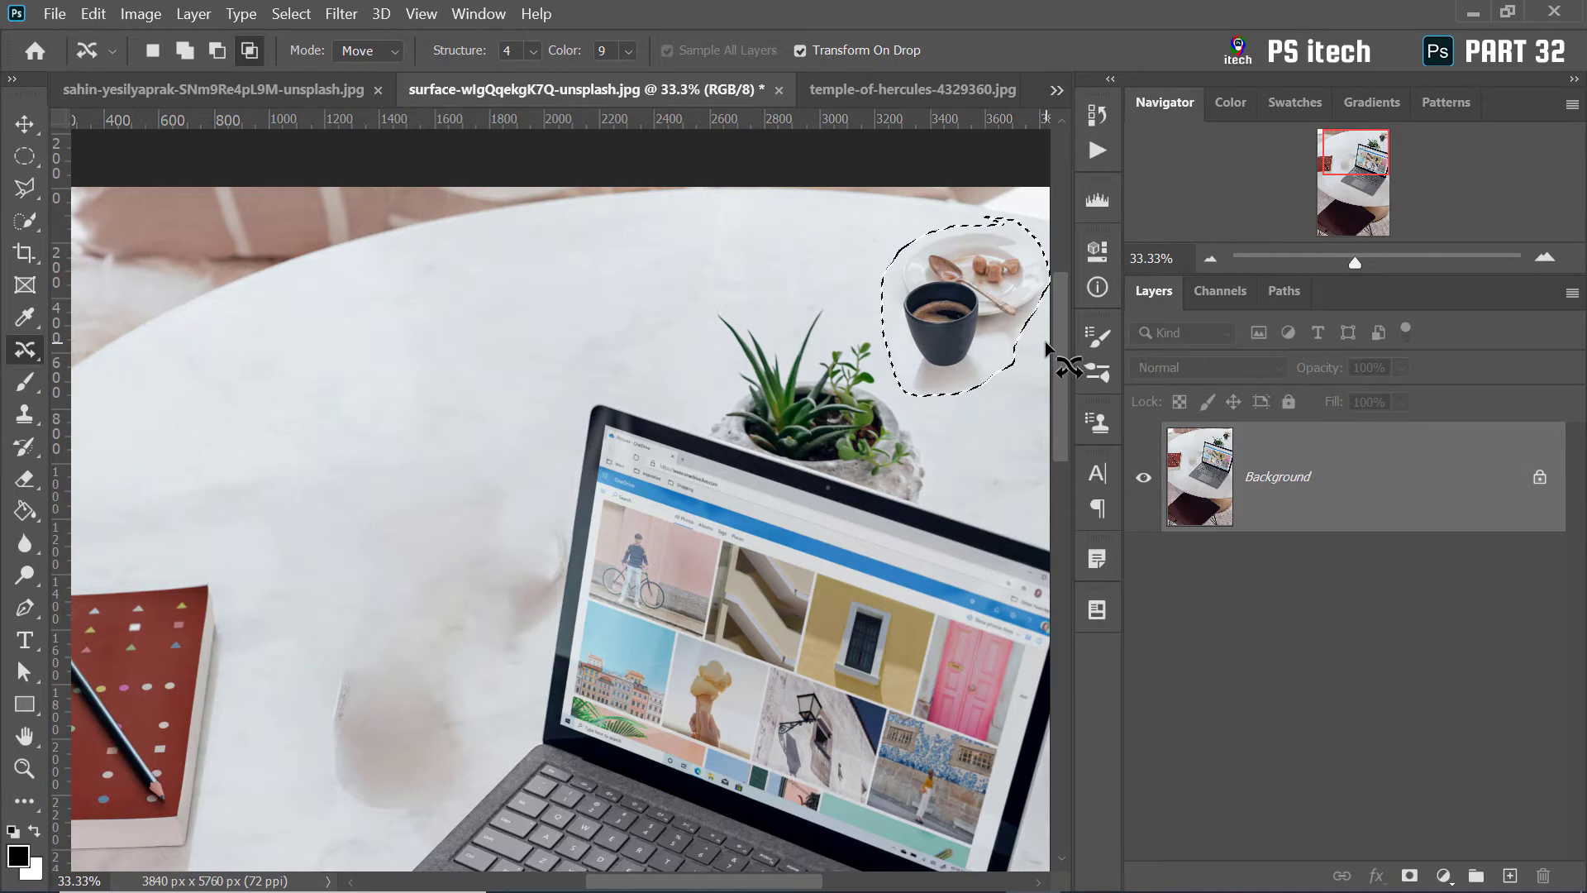
pyautogui.hotkey('ctrl', 'd')
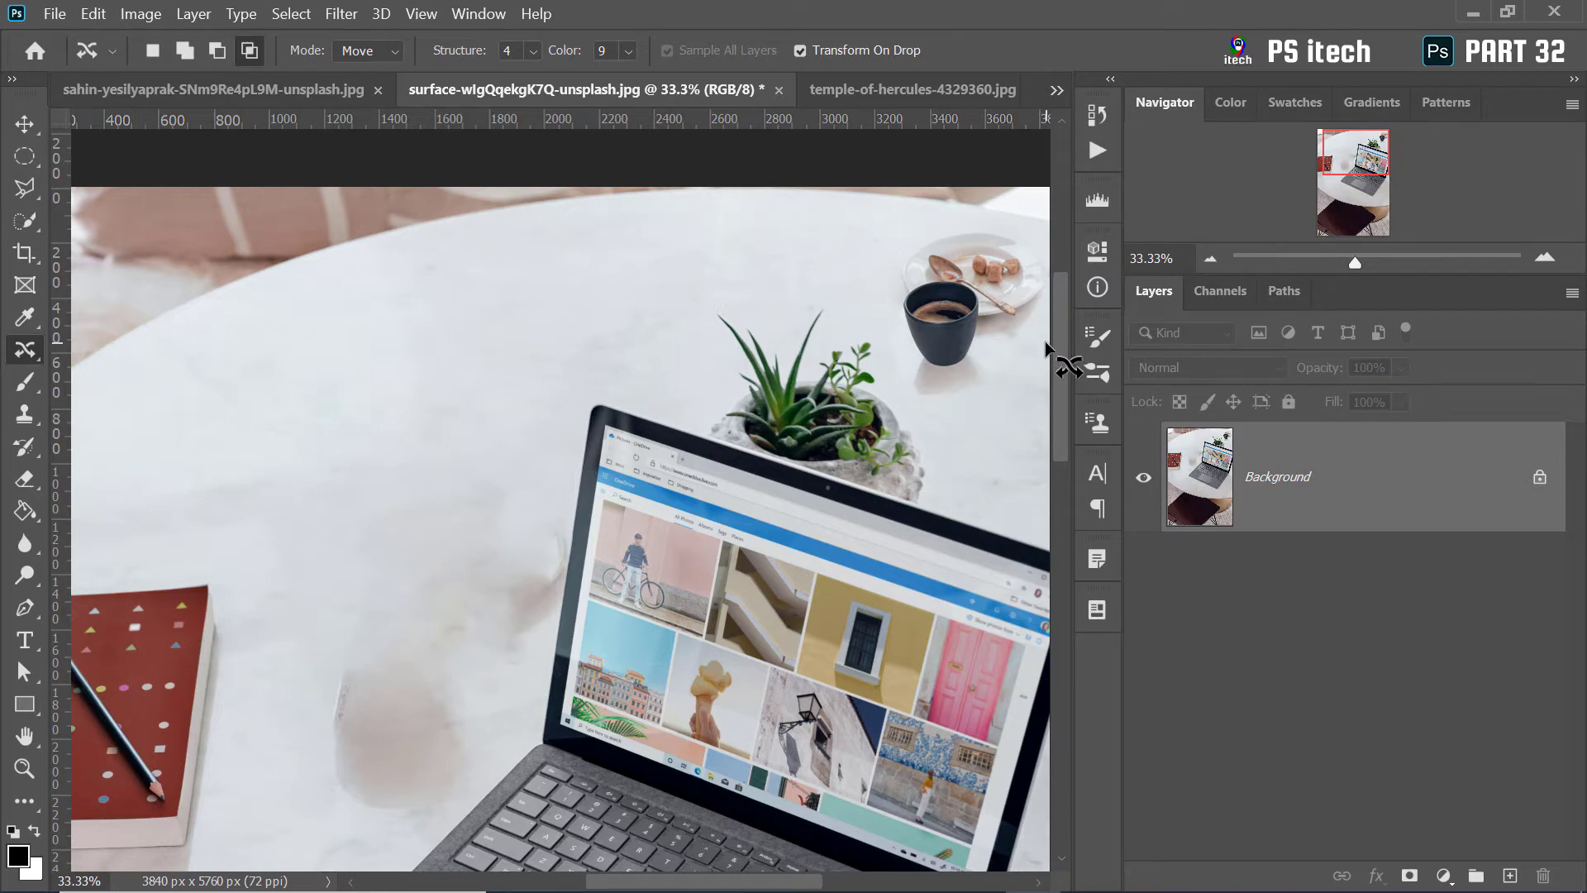
pyautogui.hotkey('ctrl', 'Tab')
# Step: Switch Content-Aware Move to Extend mode and zoom out to show more sky
pyautogui.scroll(3, 699, 364)
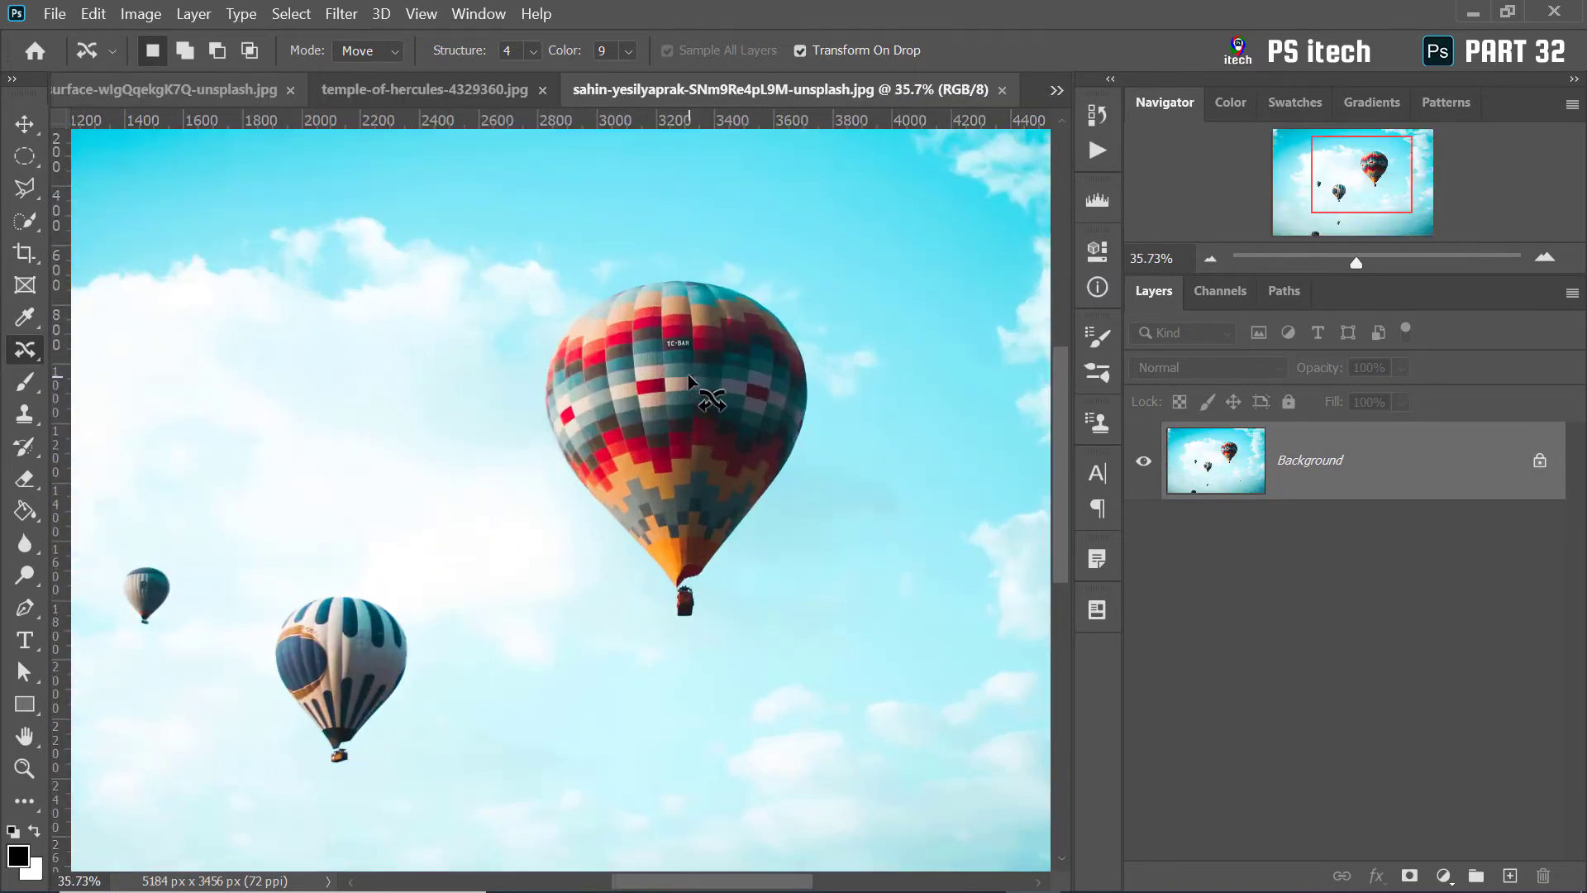
pyautogui.hotkey('shift', 'alt')
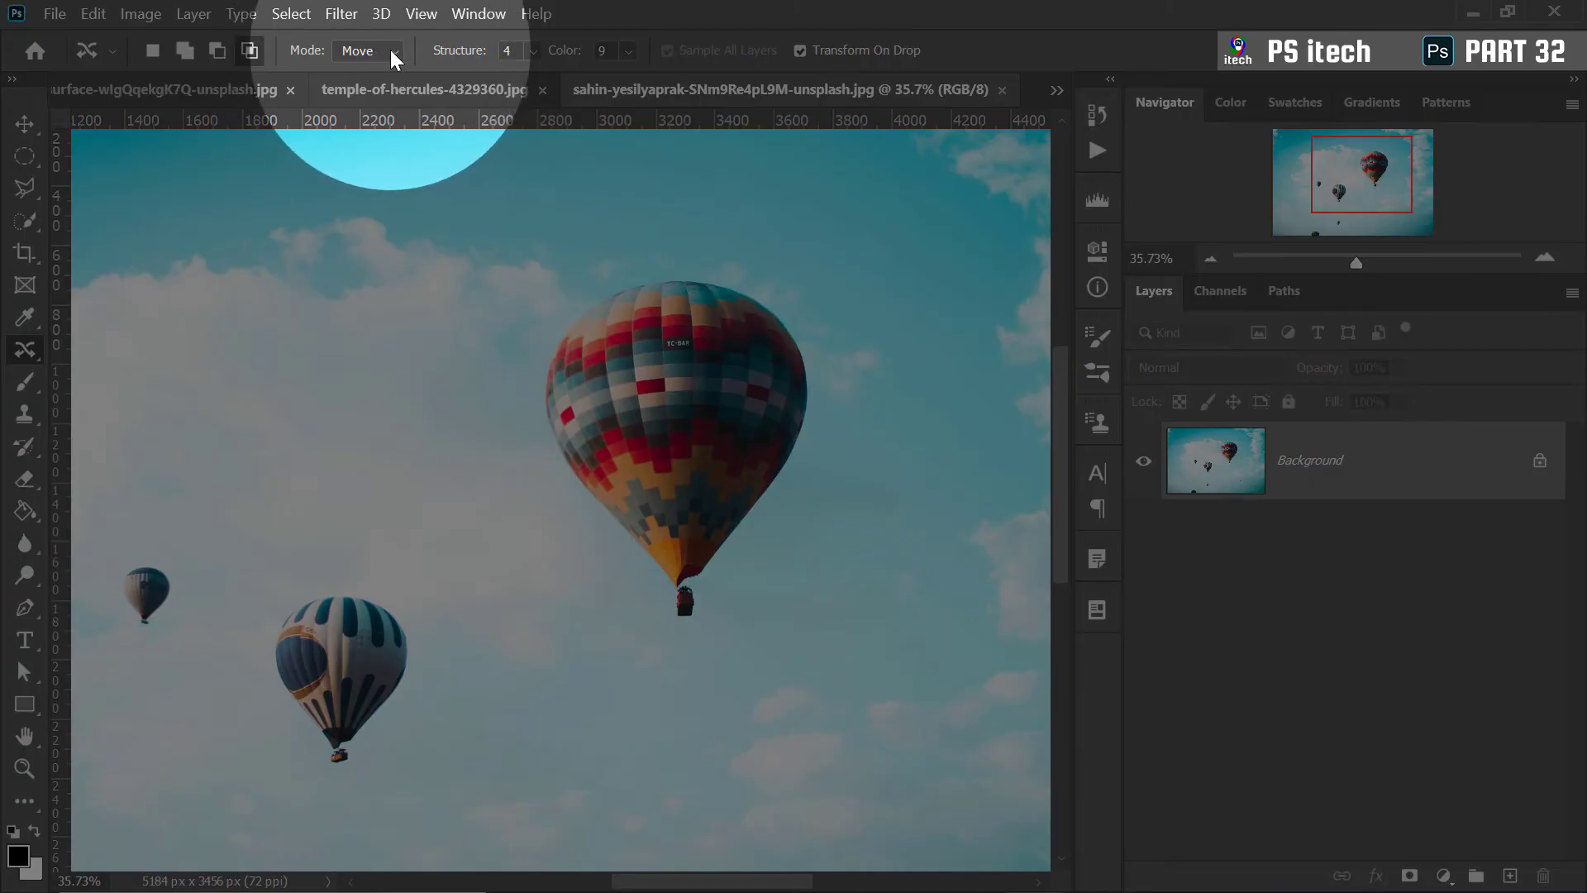
pyautogui.click(390, 49)
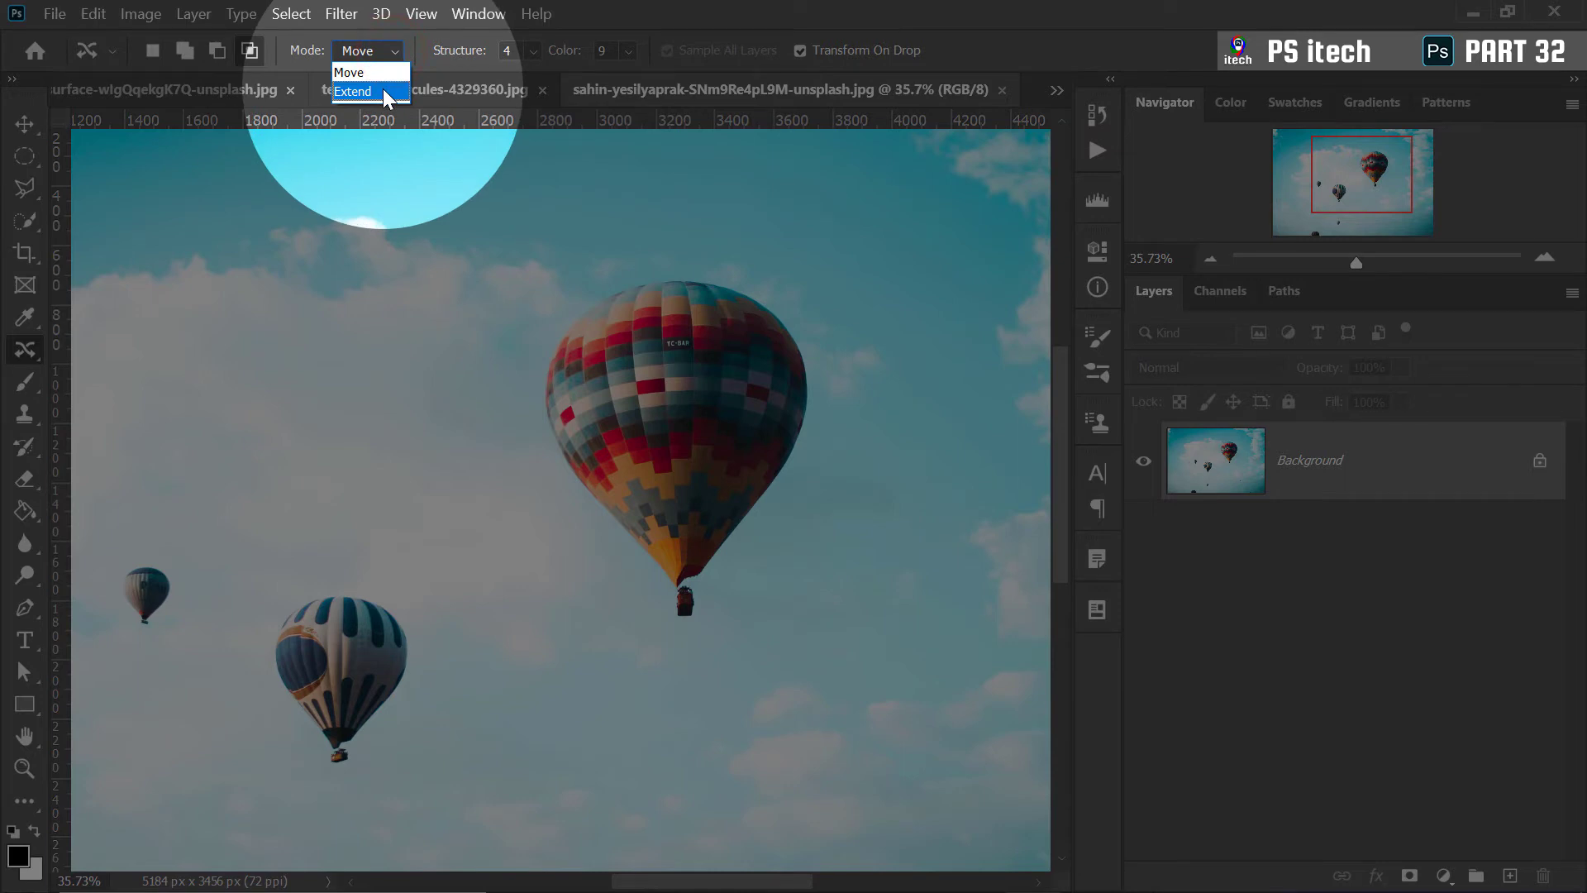
pyautogui.click(384, 91)
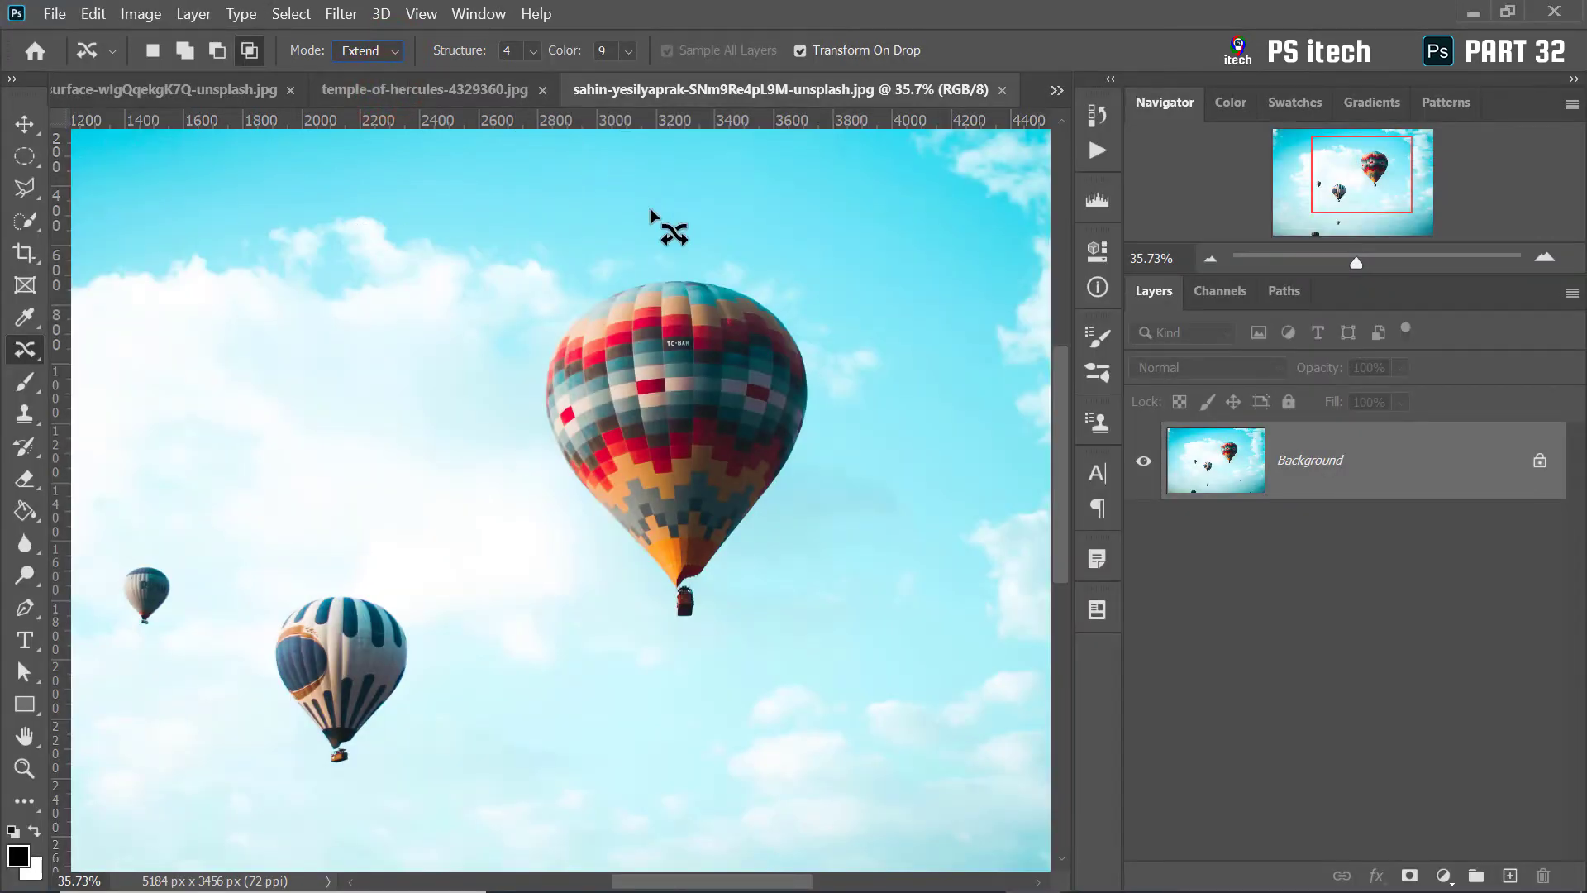
pyautogui.press('alt')
pyautogui.moveTo(1355, 263); pyautogui.dragTo(1351, 263)
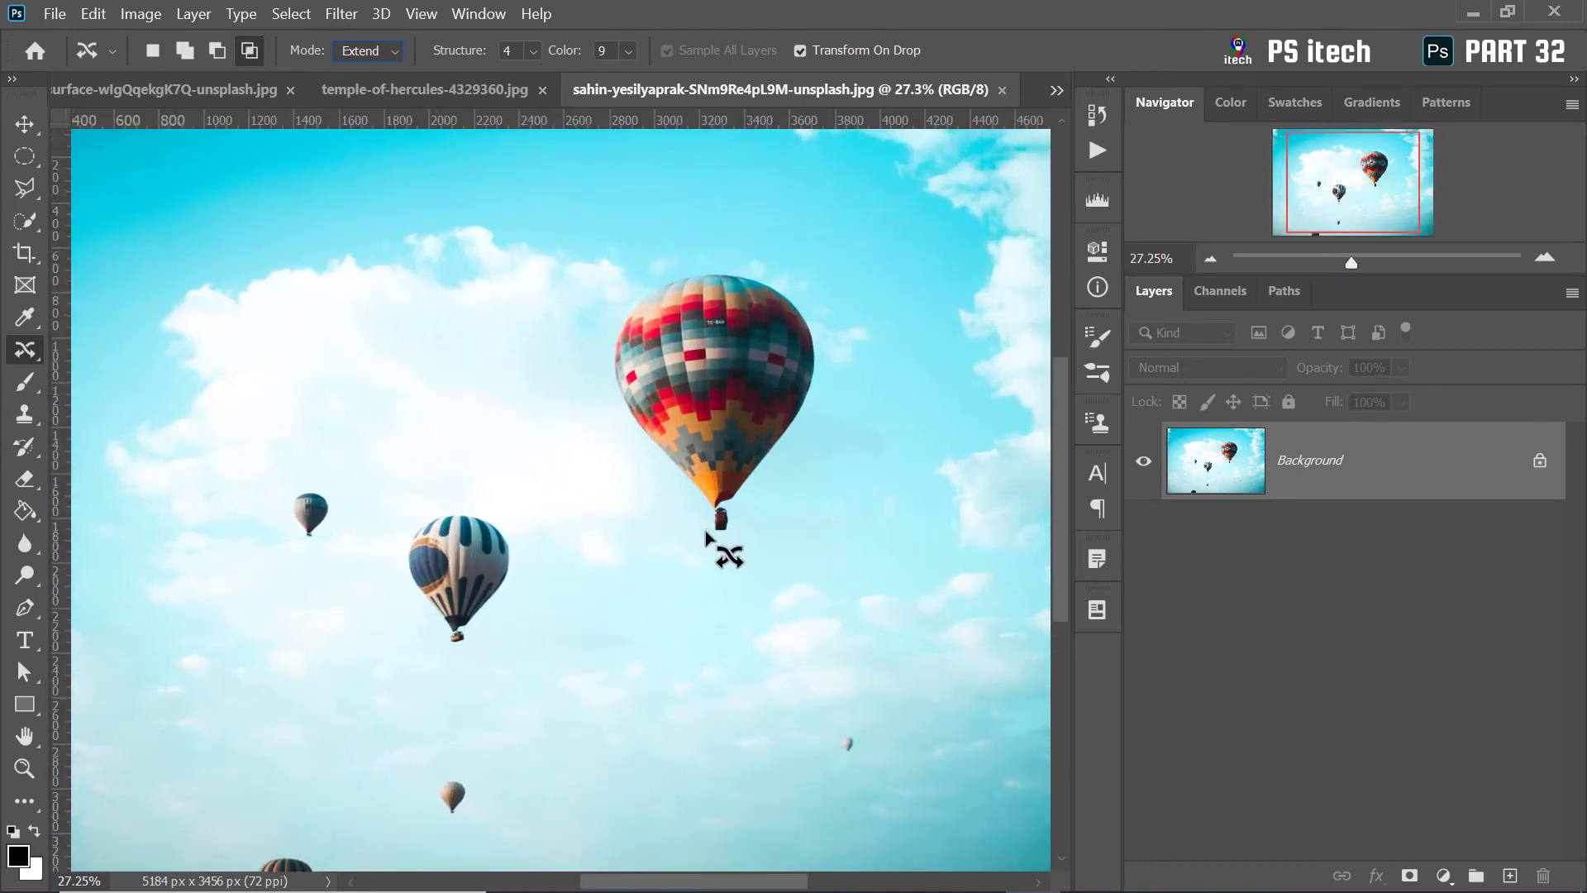
# Step: Lasso the large patterned balloon, place a copy in the upper-left sky, commit and deselect
pyautogui.moveTo(705, 529)
pyautogui.mouseDown()
pyautogui.moveTo(619, 400)
pyautogui.moveTo(627, 267)
pyautogui.mouseUp()
pyautogui.moveTo(717, 469); pyautogui.dragTo(712, 496)
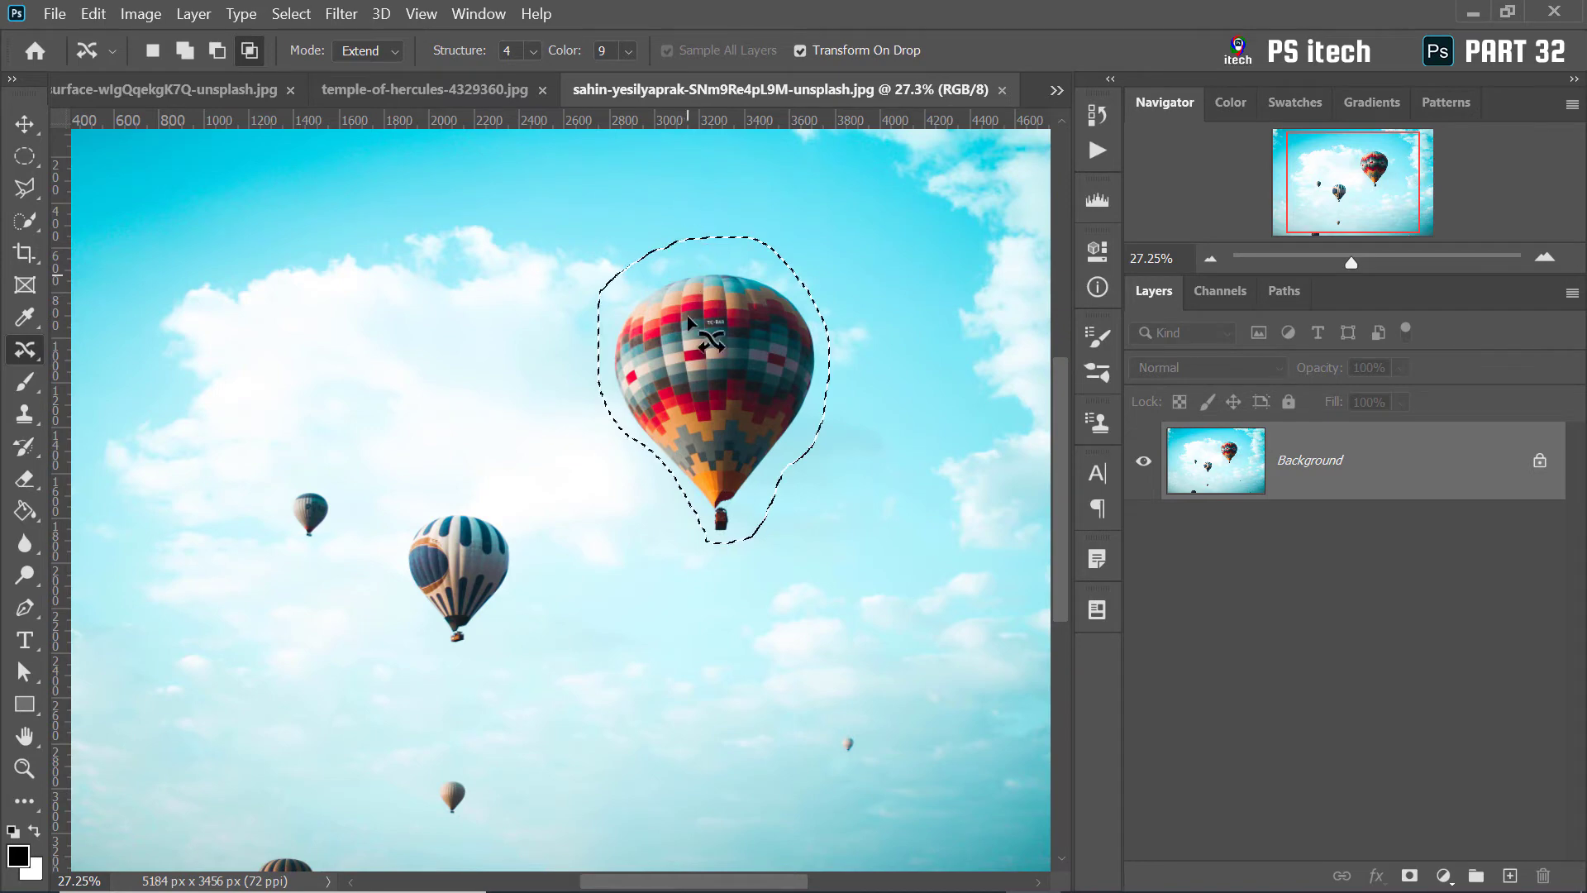
pyautogui.moveTo(687, 315); pyautogui.dragTo(287, 293)
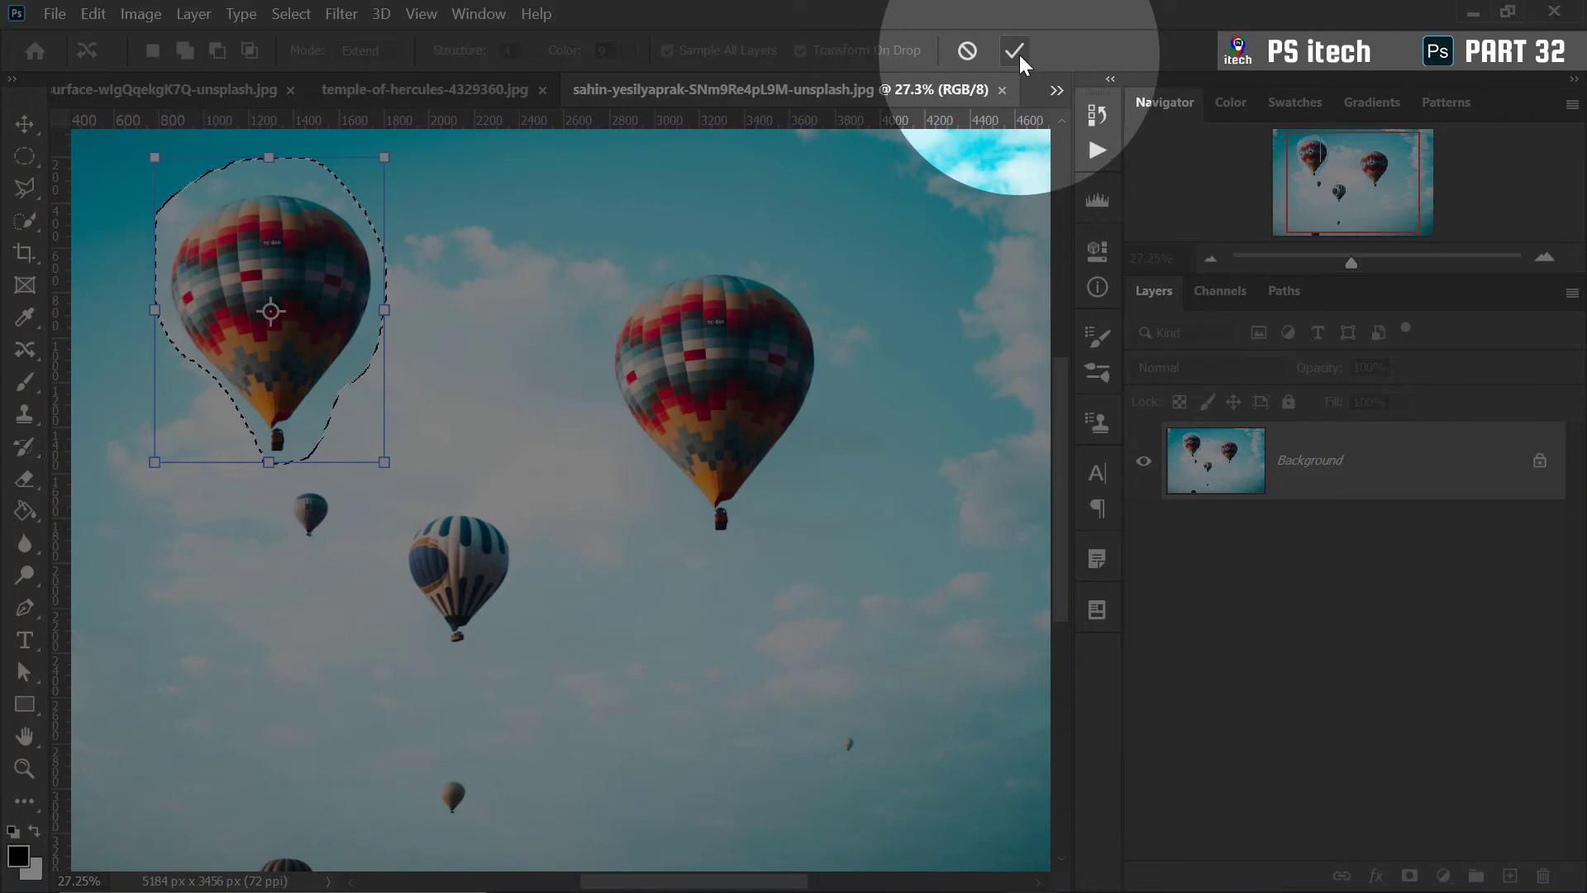
pyautogui.click(1016, 52)
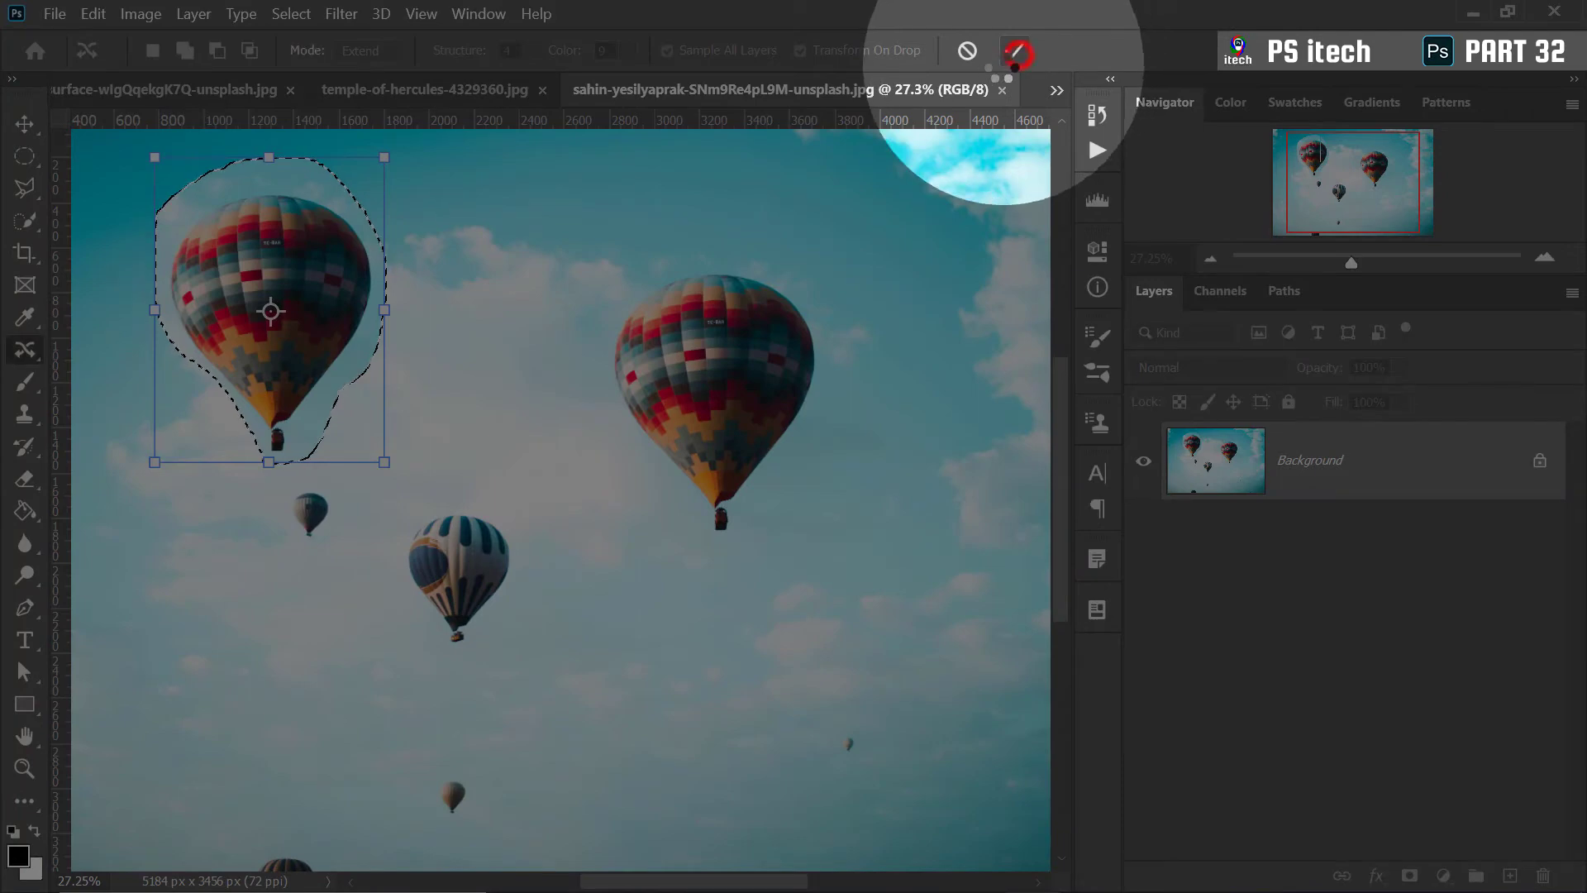
pyautogui.rightClick(430, 308)
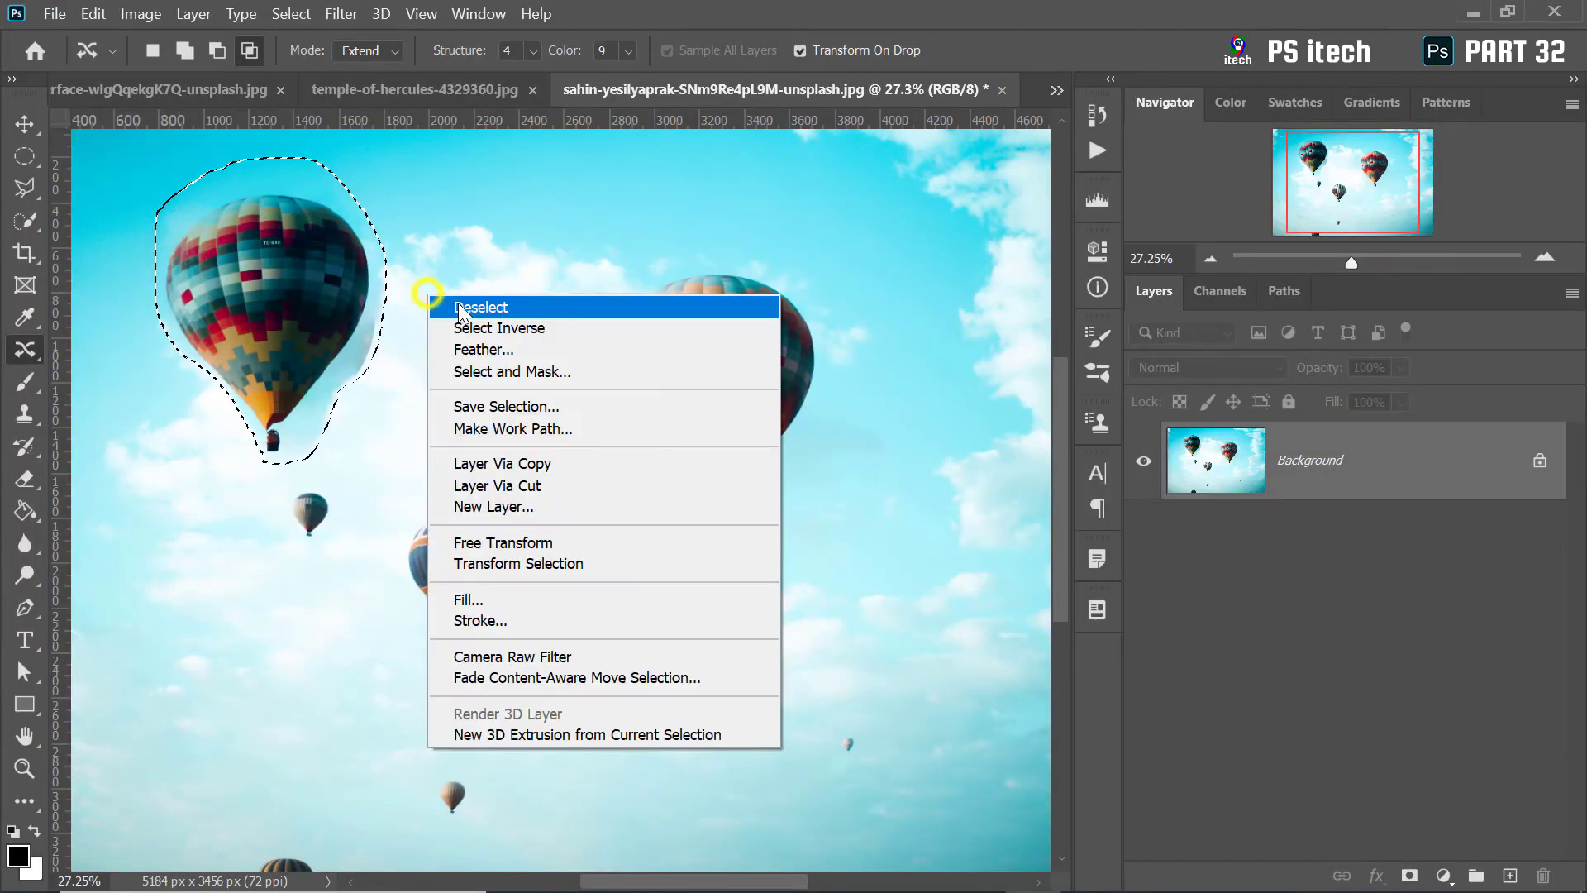
pyautogui.click(459, 311)
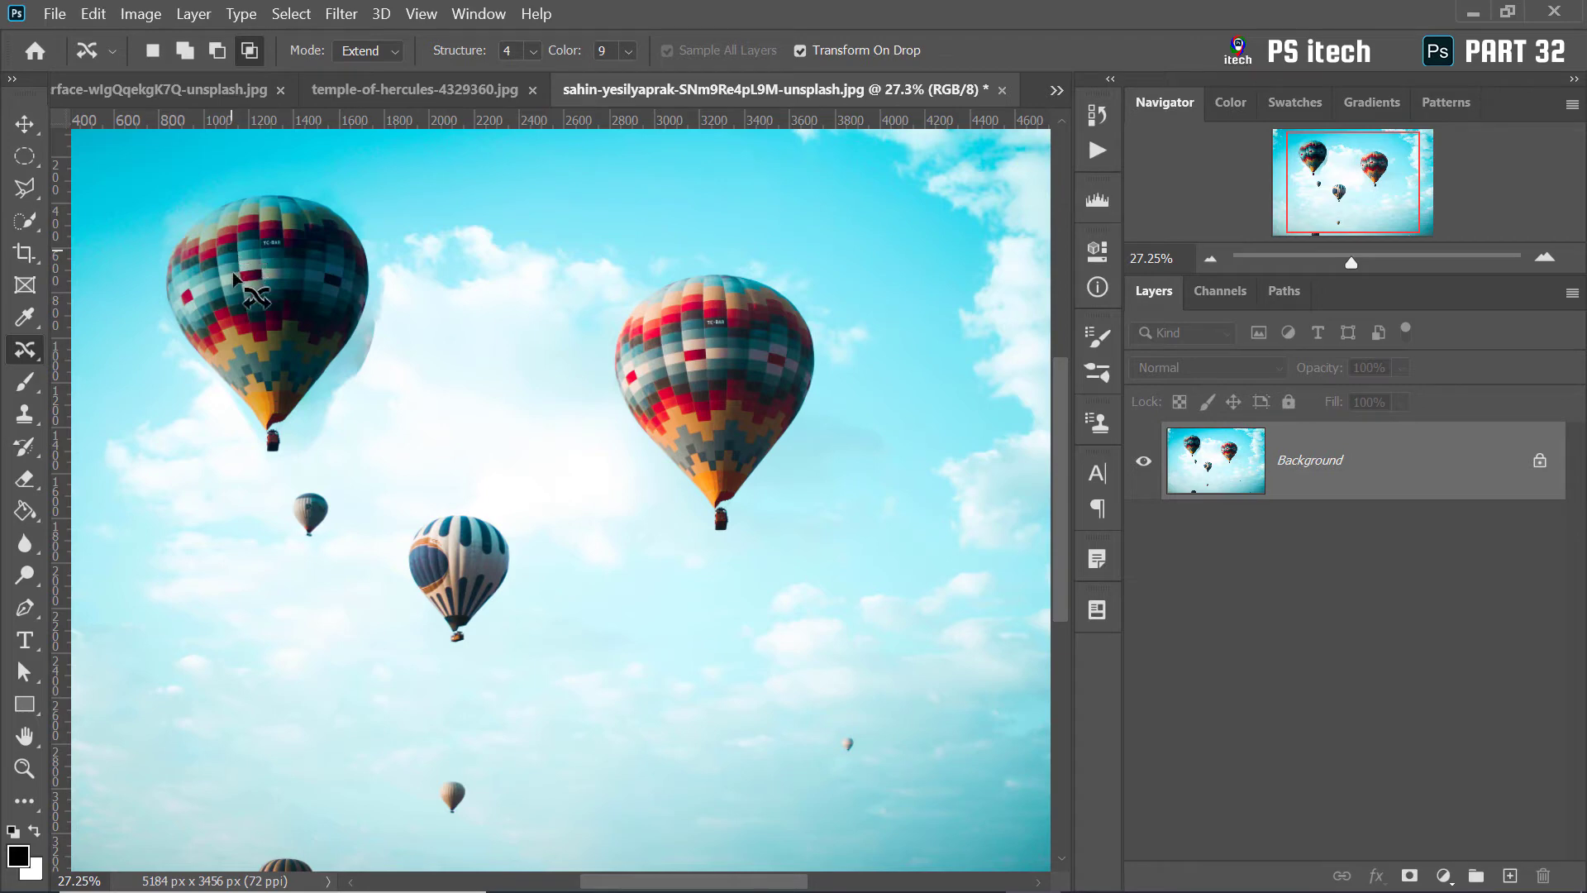
# Step: Lasso the striped balloon and commit an Extend copy placed down and to the right
pyautogui.moveTo(512, 512)
pyautogui.mouseDown()
pyautogui.moveTo(388, 572)
pyautogui.moveTo(510, 517)
pyautogui.mouseUp()
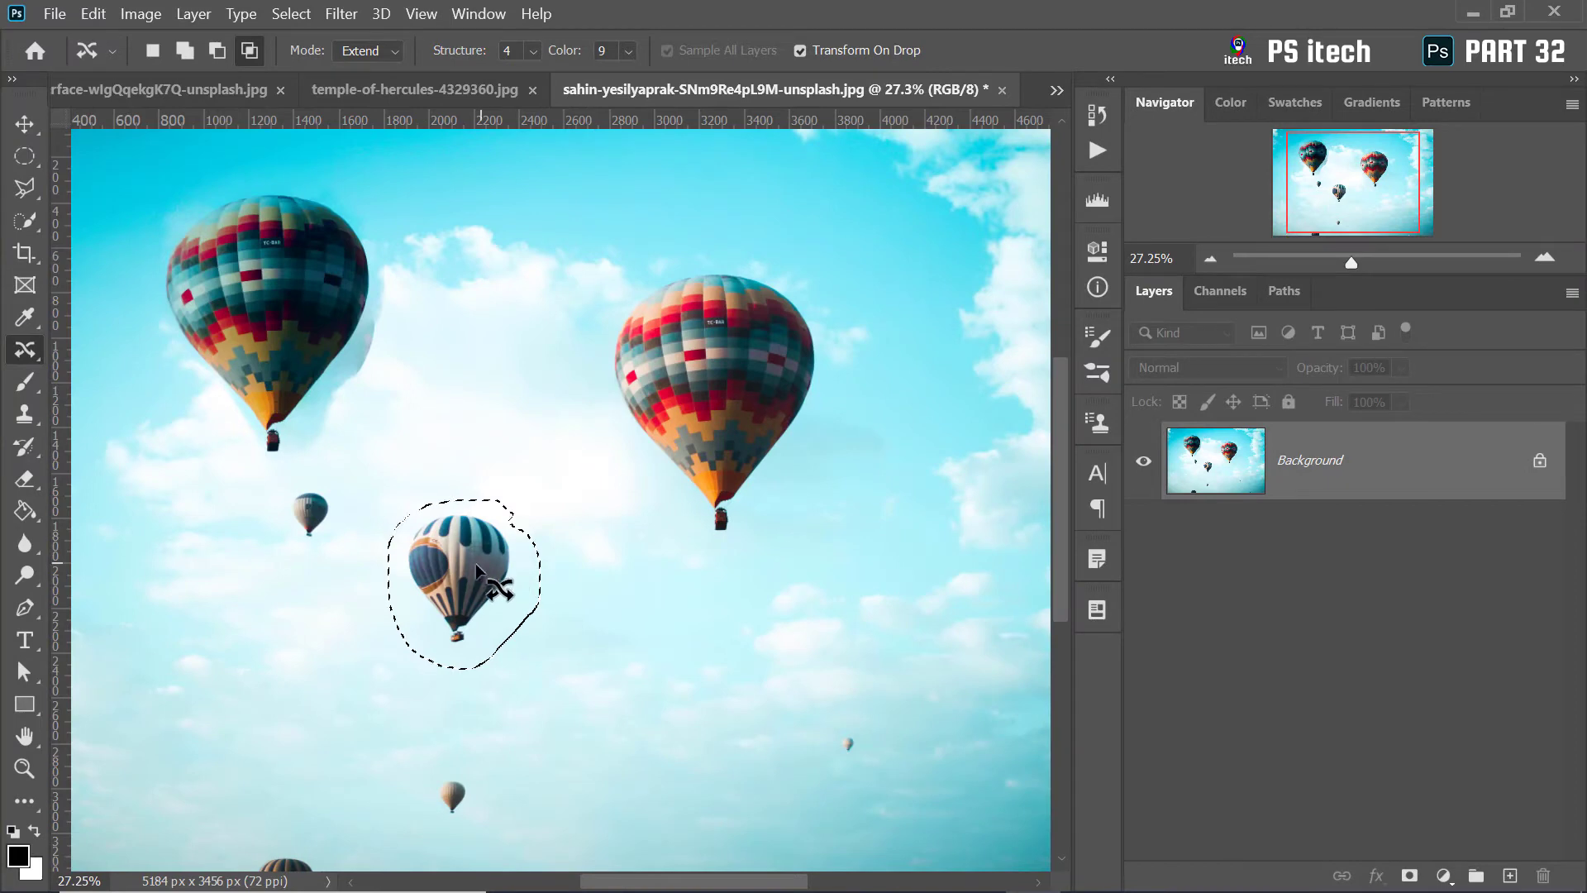
pyautogui.moveTo(473, 569)
pyautogui.mouseDown()
pyautogui.moveTo(684, 584)
pyautogui.moveTo(693, 614)
pyautogui.mouseUp()
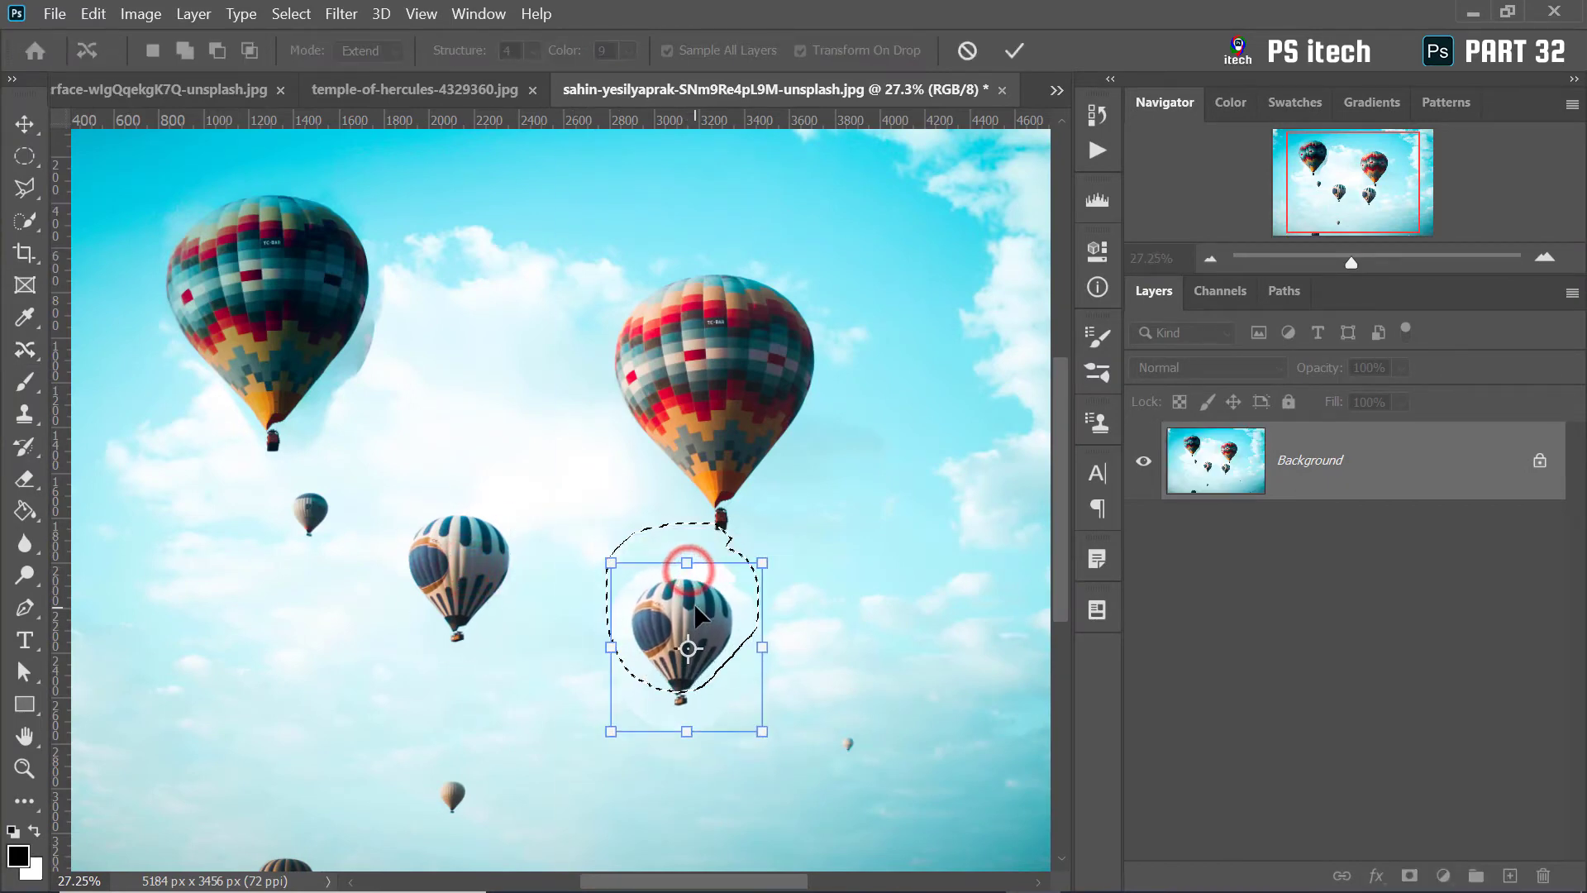
pyautogui.click(1015, 52)
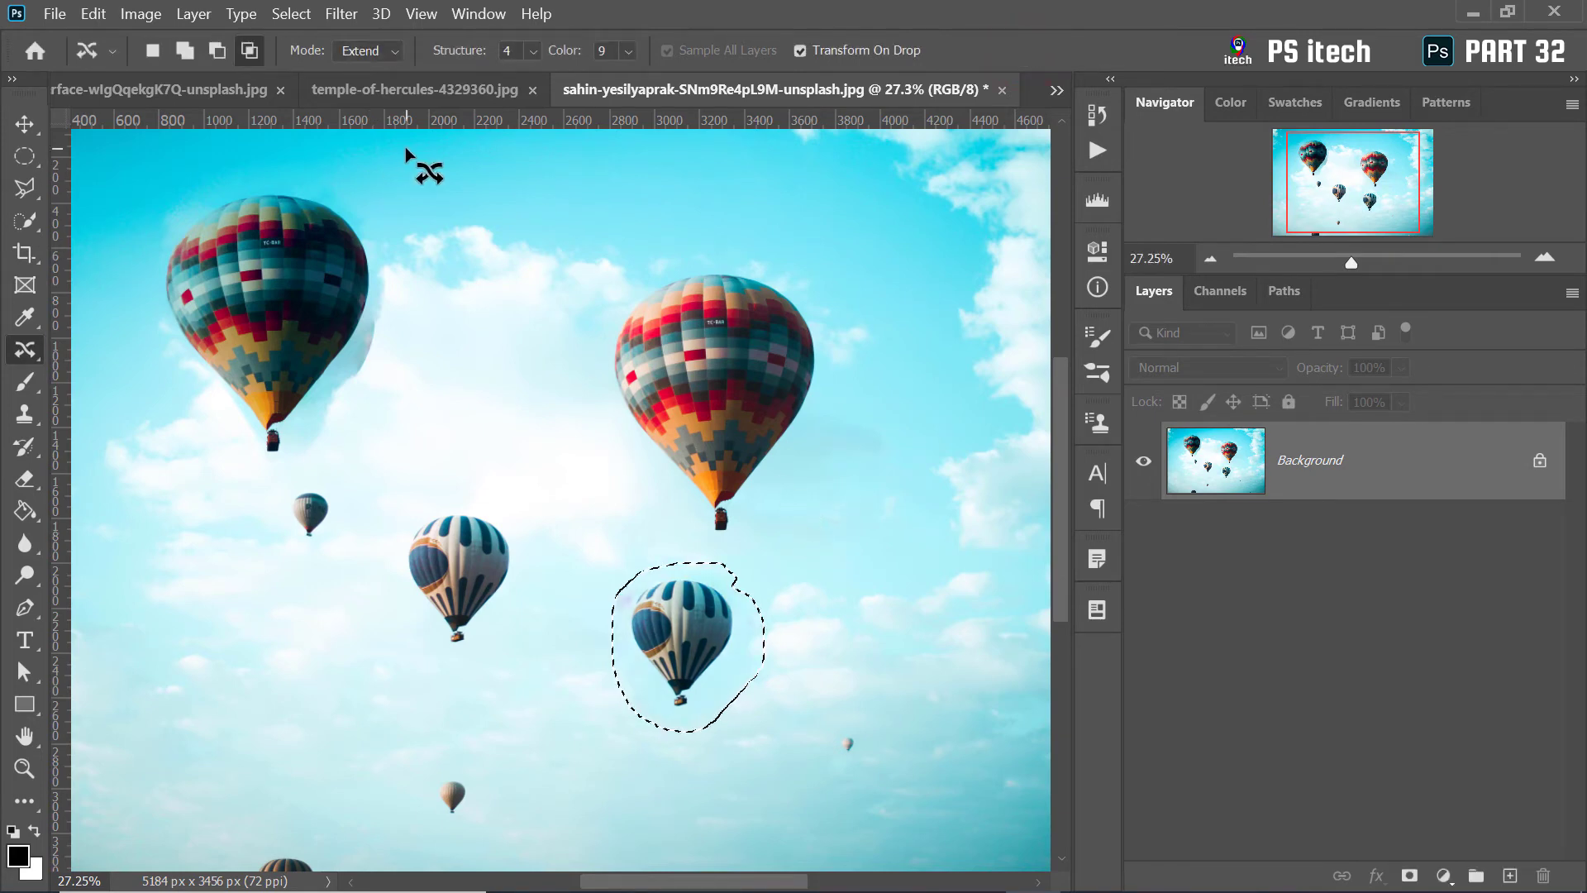
# Step: Set Color adaptation to 6 and hide the selection outline to check the blend
pyautogui.click(627, 51)
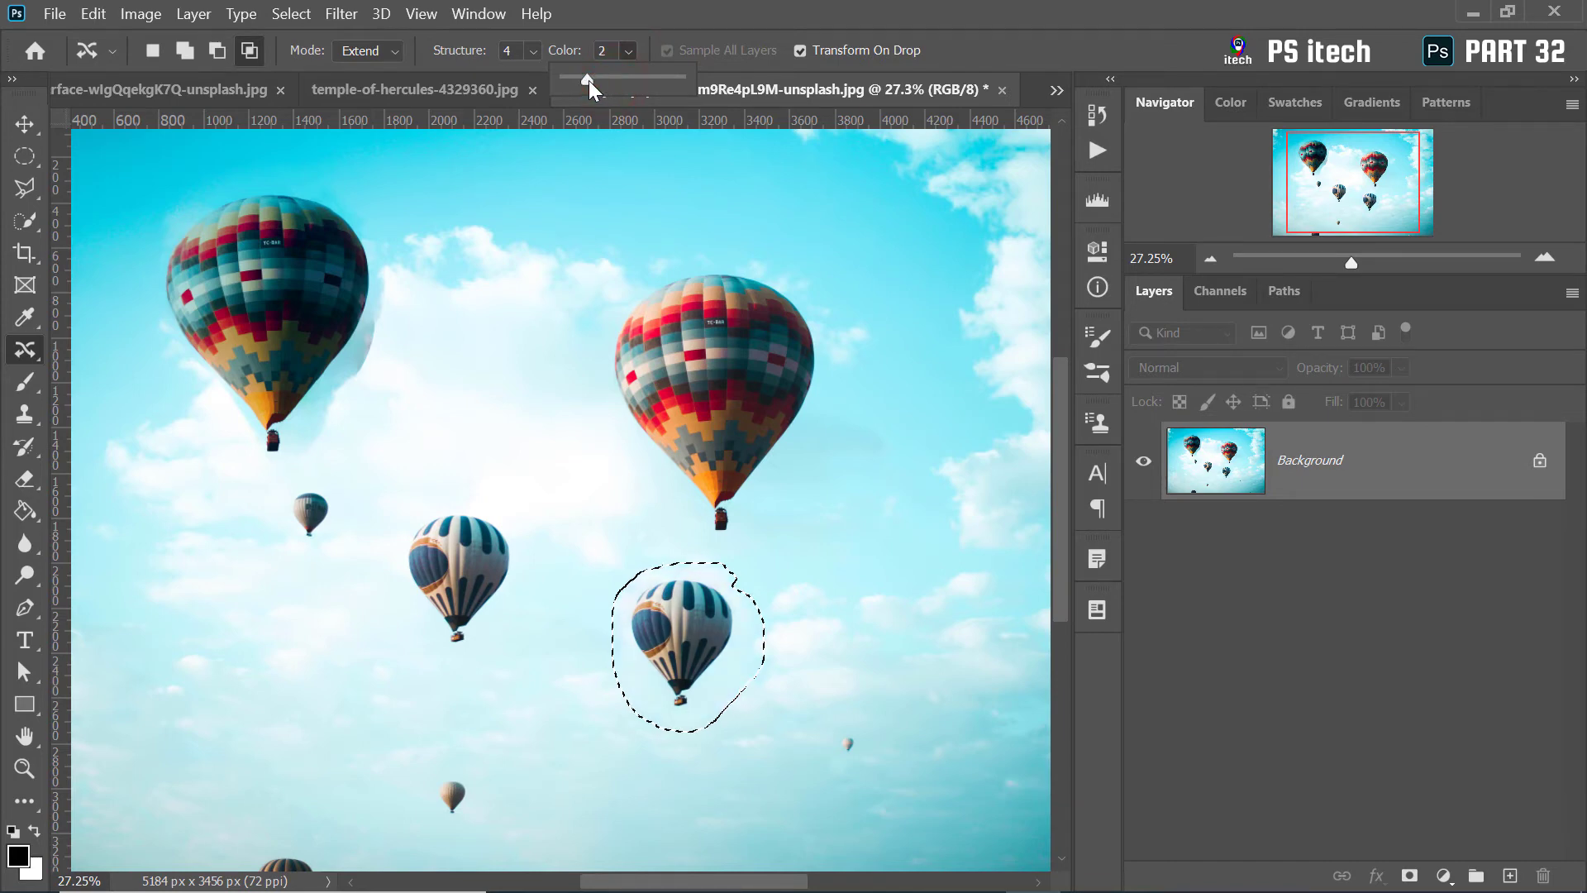
pyautogui.click(614, 79)
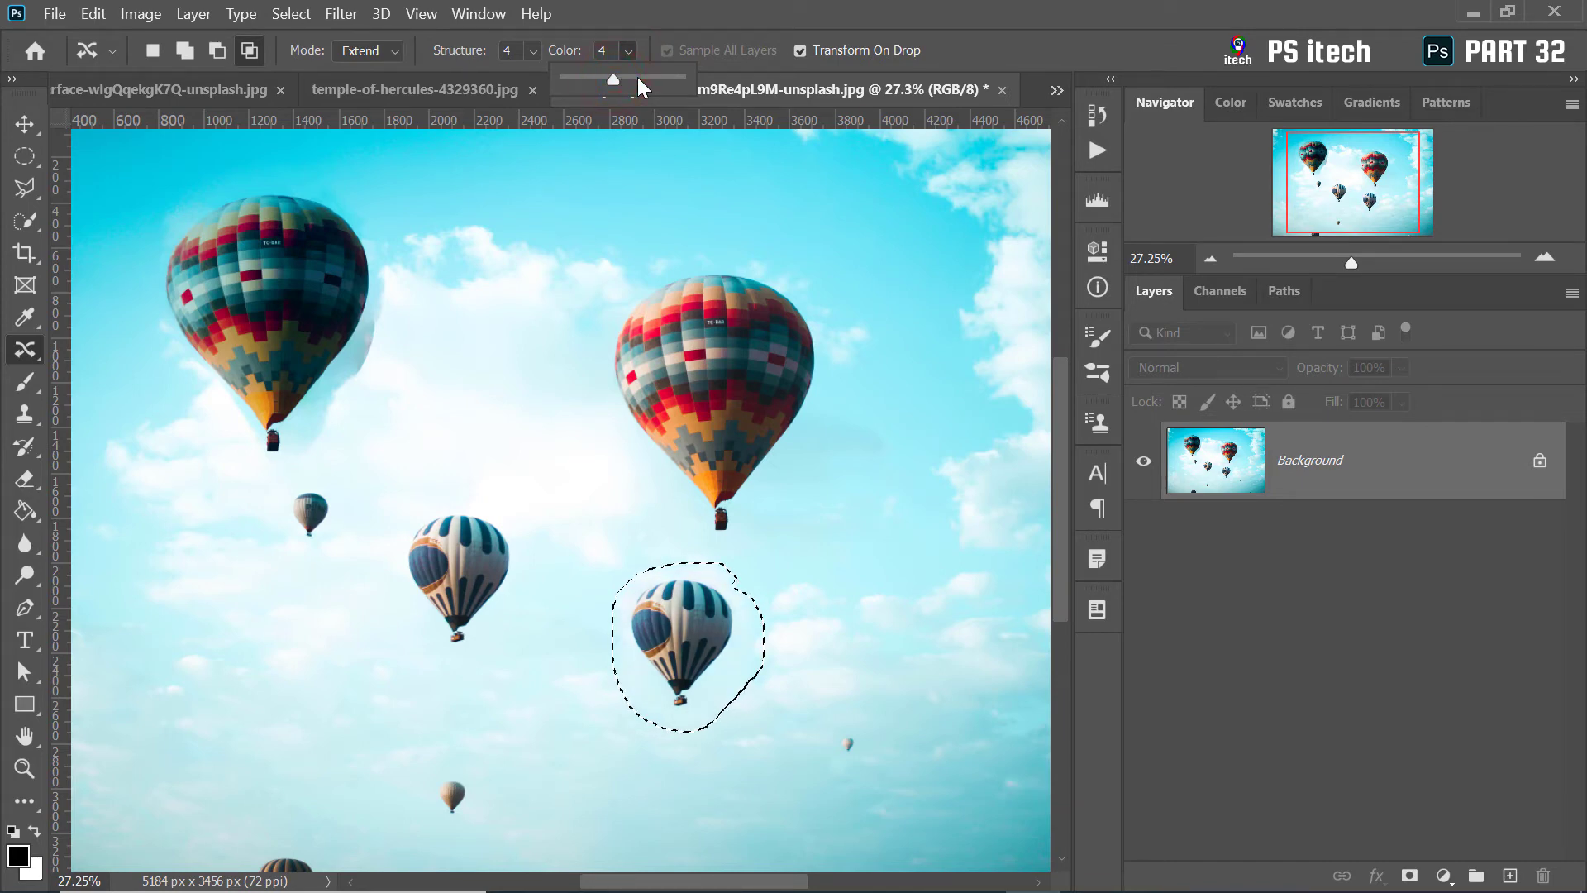
pyautogui.click(637, 78)
pyautogui.scroll(2, 721, 678)
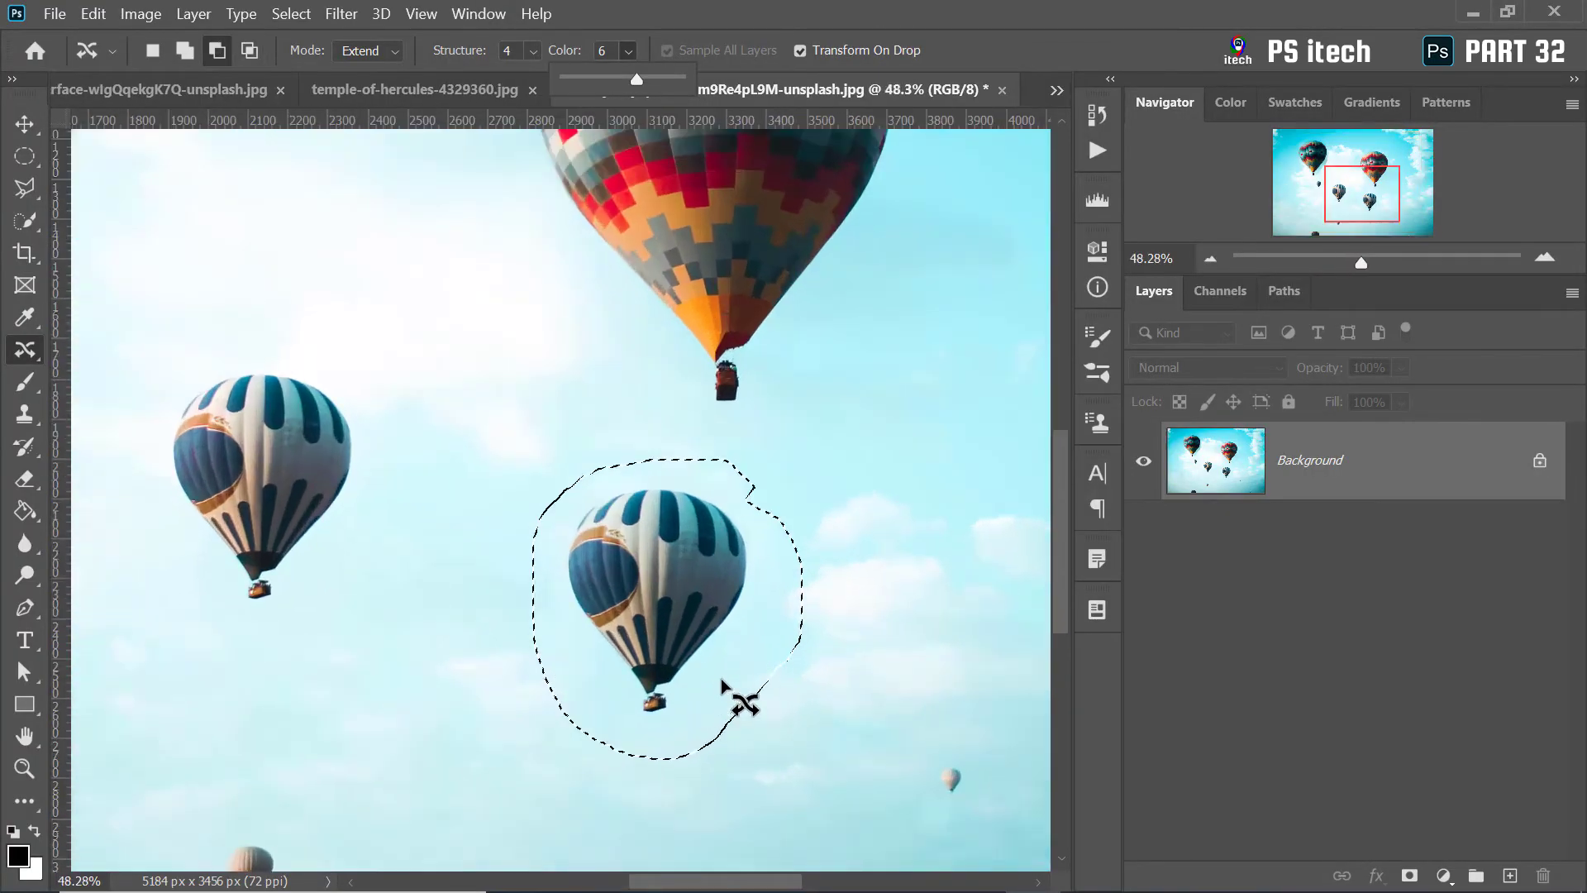
pyautogui.scroll(2, 725, 692)
pyautogui.scroll(-2, 722, 581)
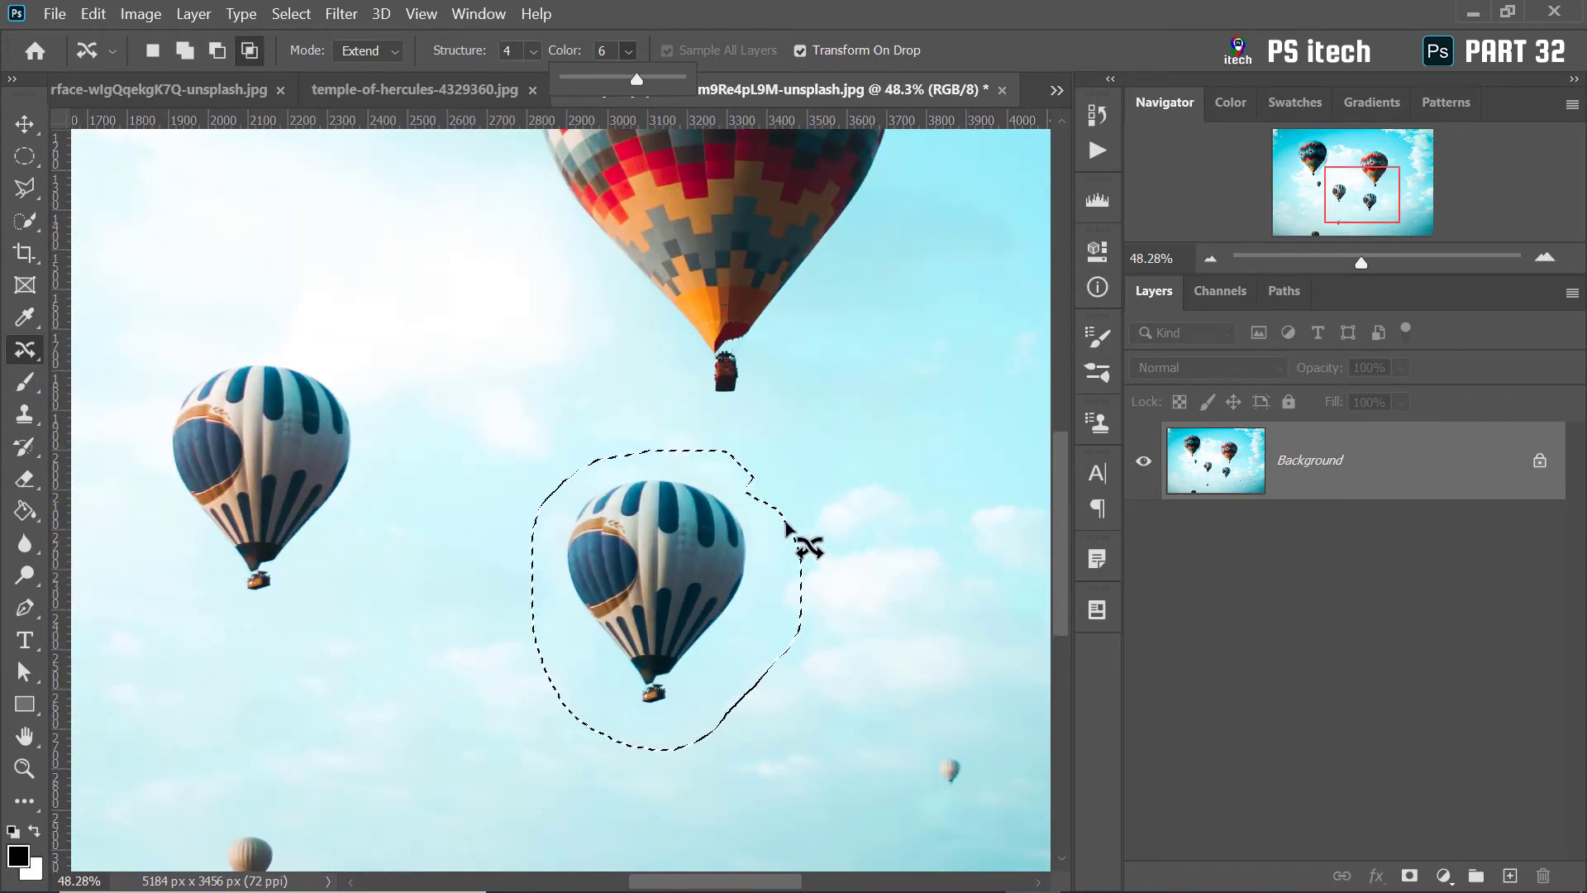
pyautogui.press('shift')
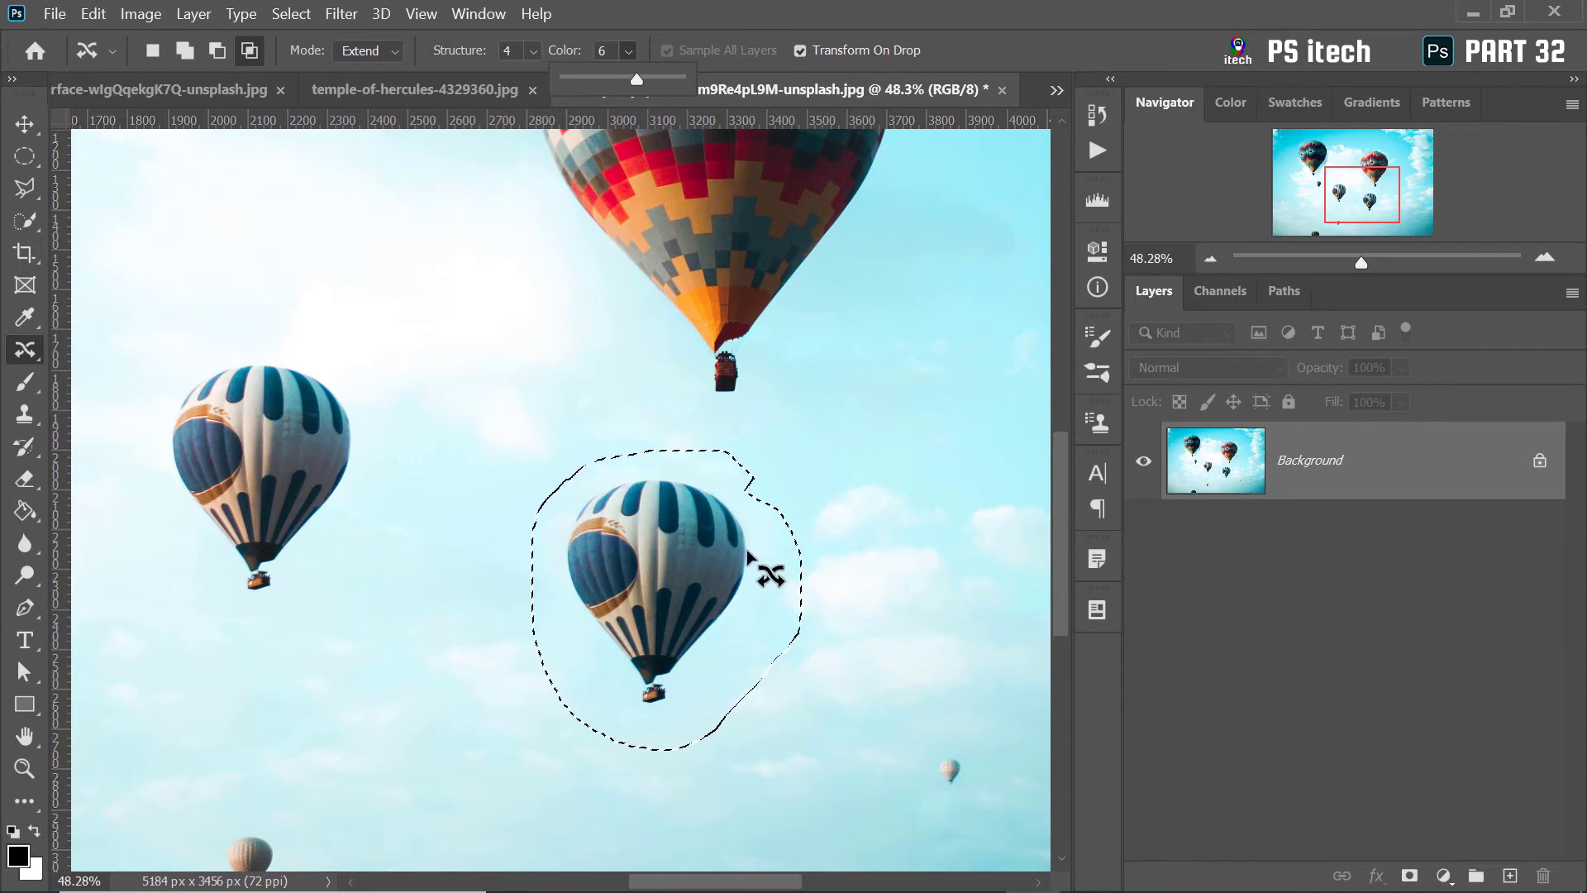
pyautogui.hotkey('ctrl', 'h')
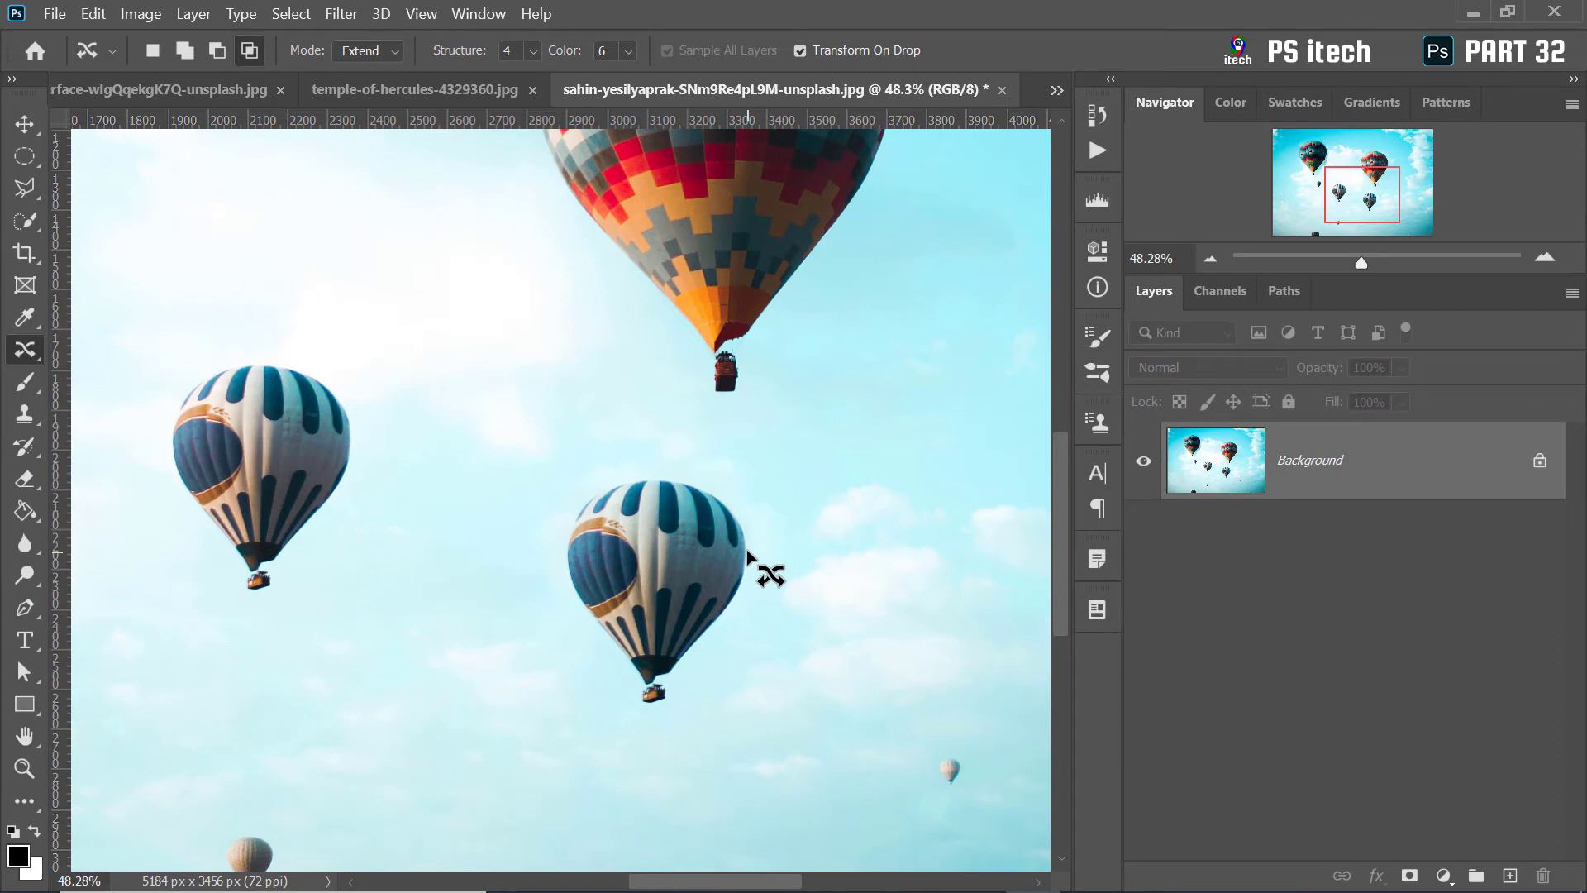
# Step: Check the balloon photo's Color slider and selection edges, then clear the selection
pyautogui.click(629, 55)
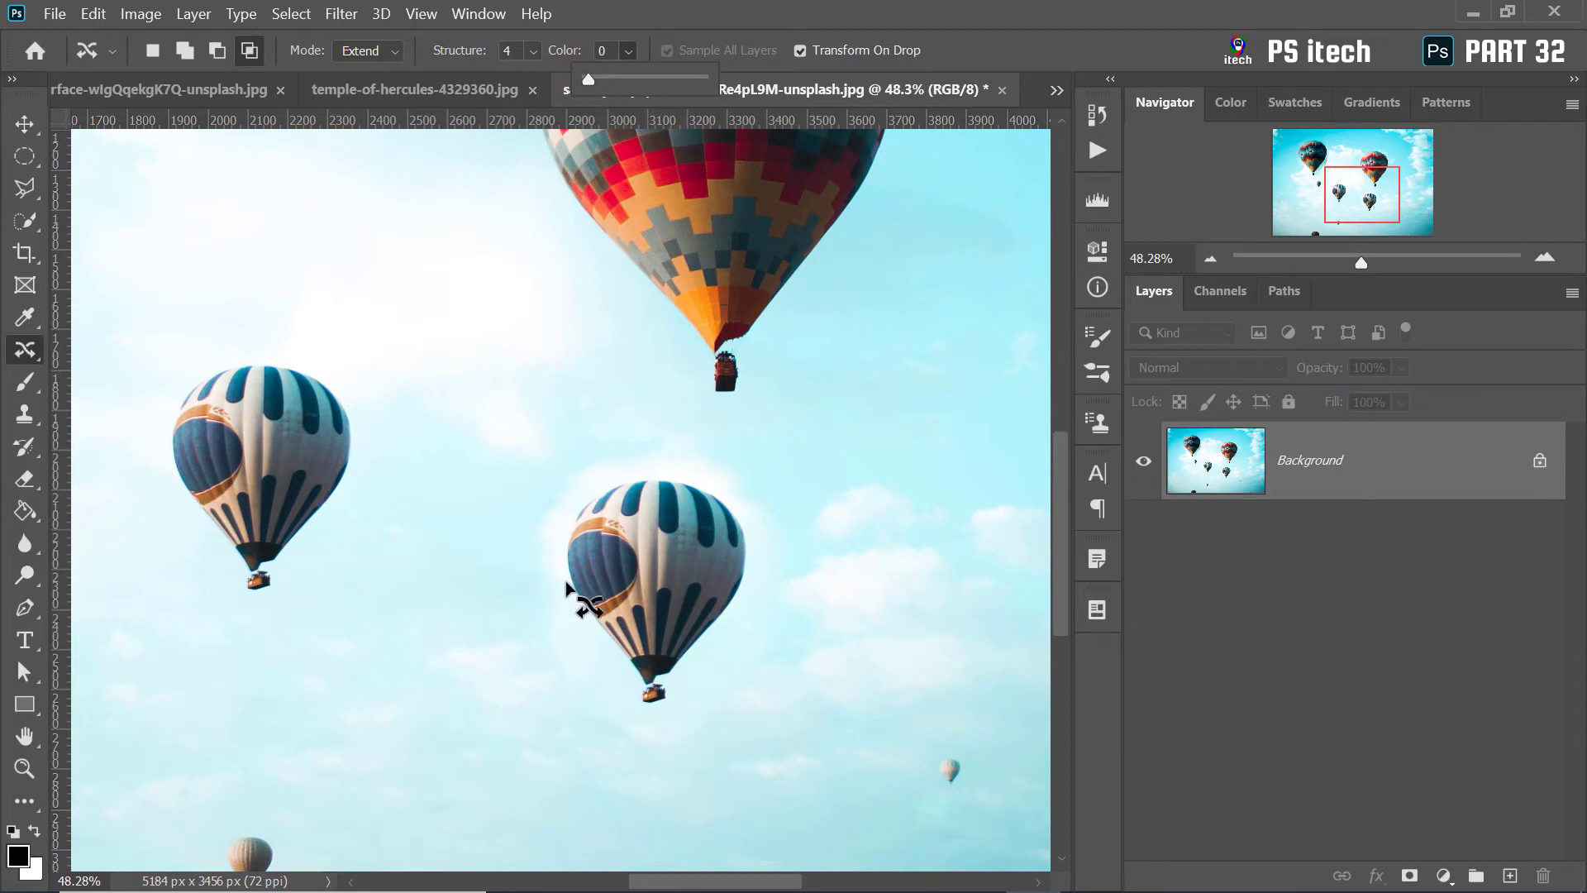
pyautogui.hotkey('ctrl', 'h')
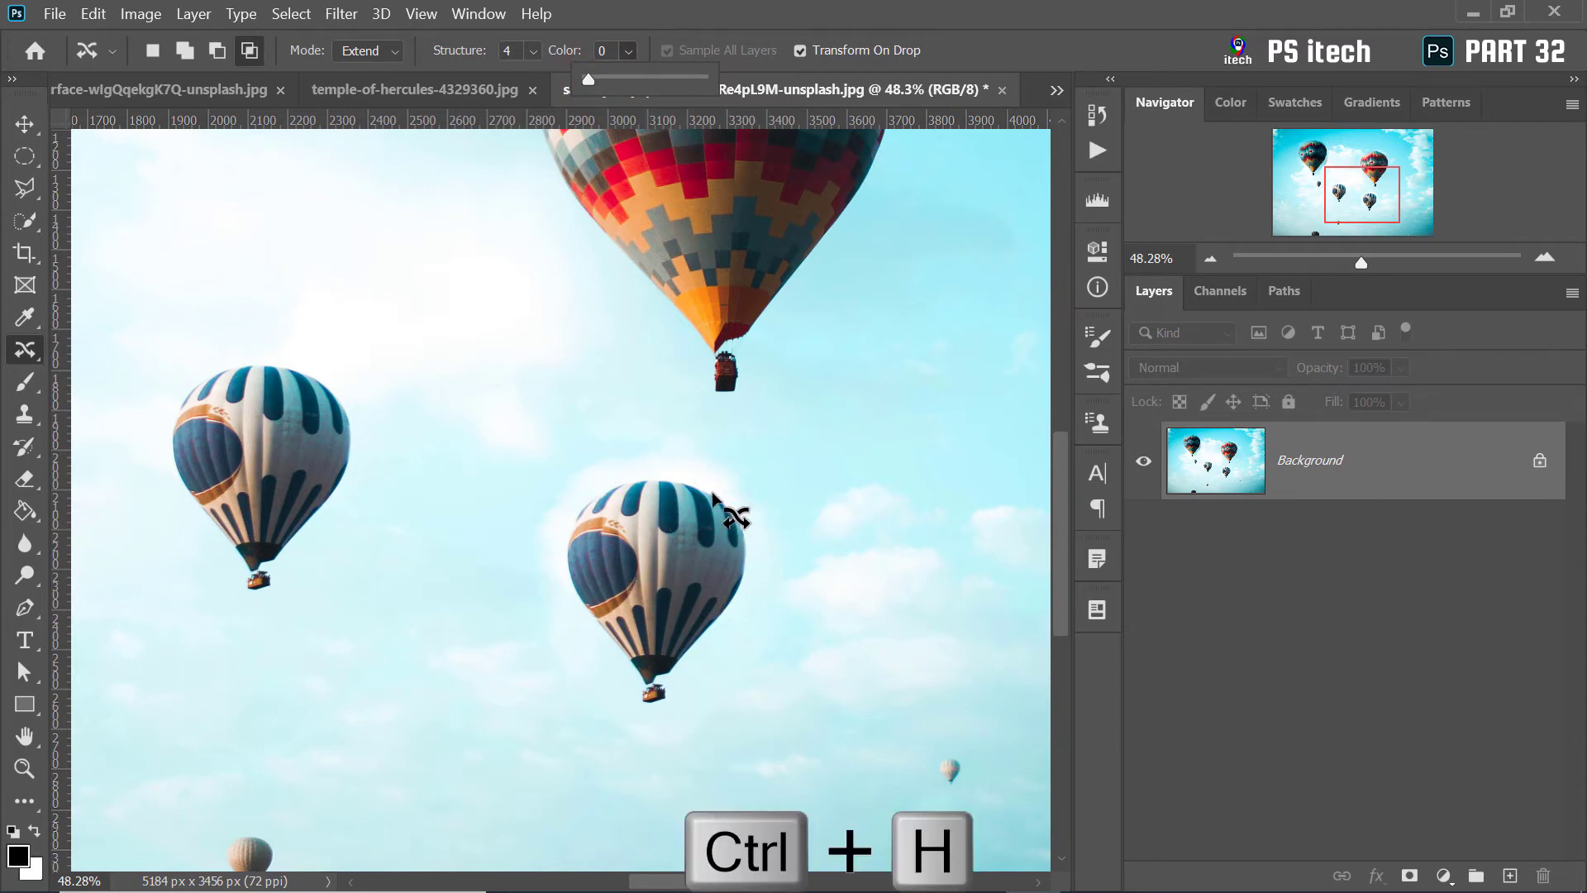
pyautogui.hotkey('ctrl', 'h')
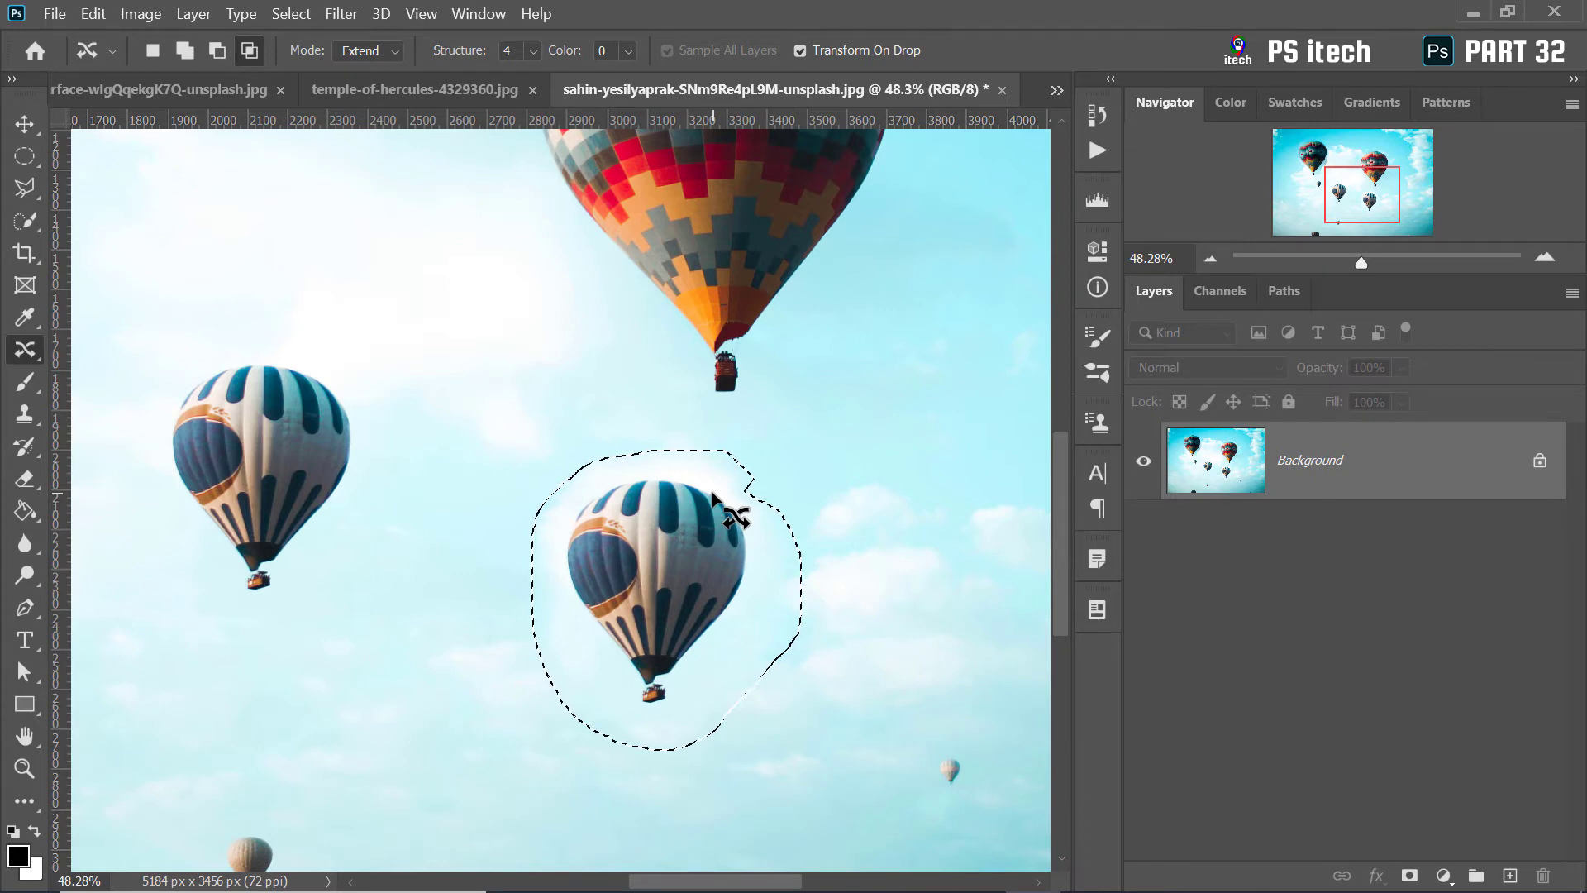
pyautogui.hotkey('ctrl', 'h')
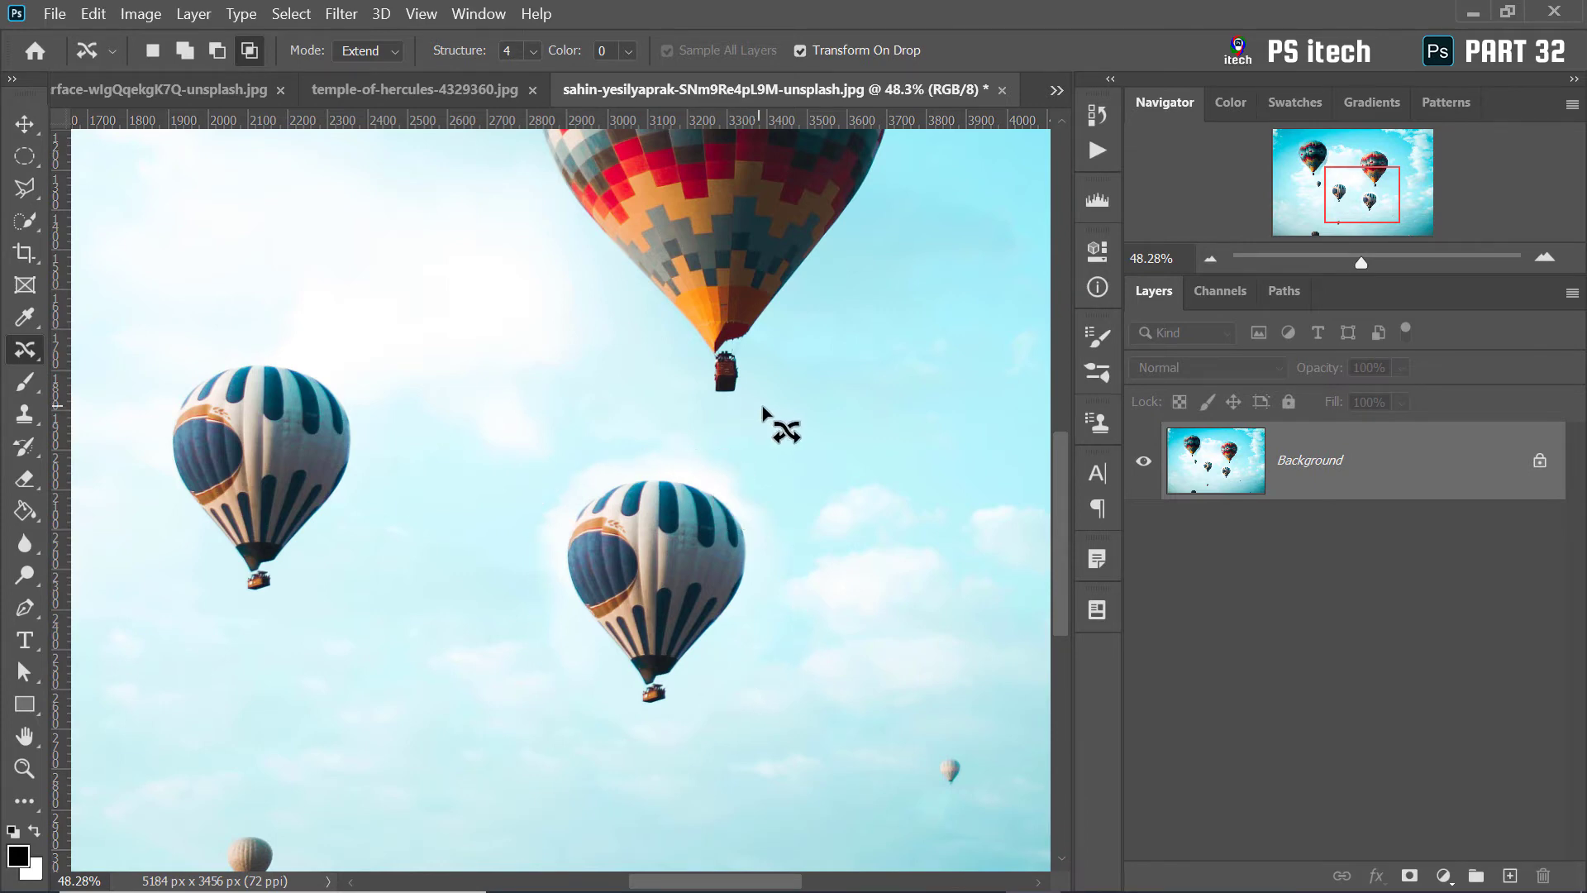
# Step: Fit the whole balloon photo on screen with the Zoom tool
pyautogui.press('z')
pyautogui.rightClick(588, 406)
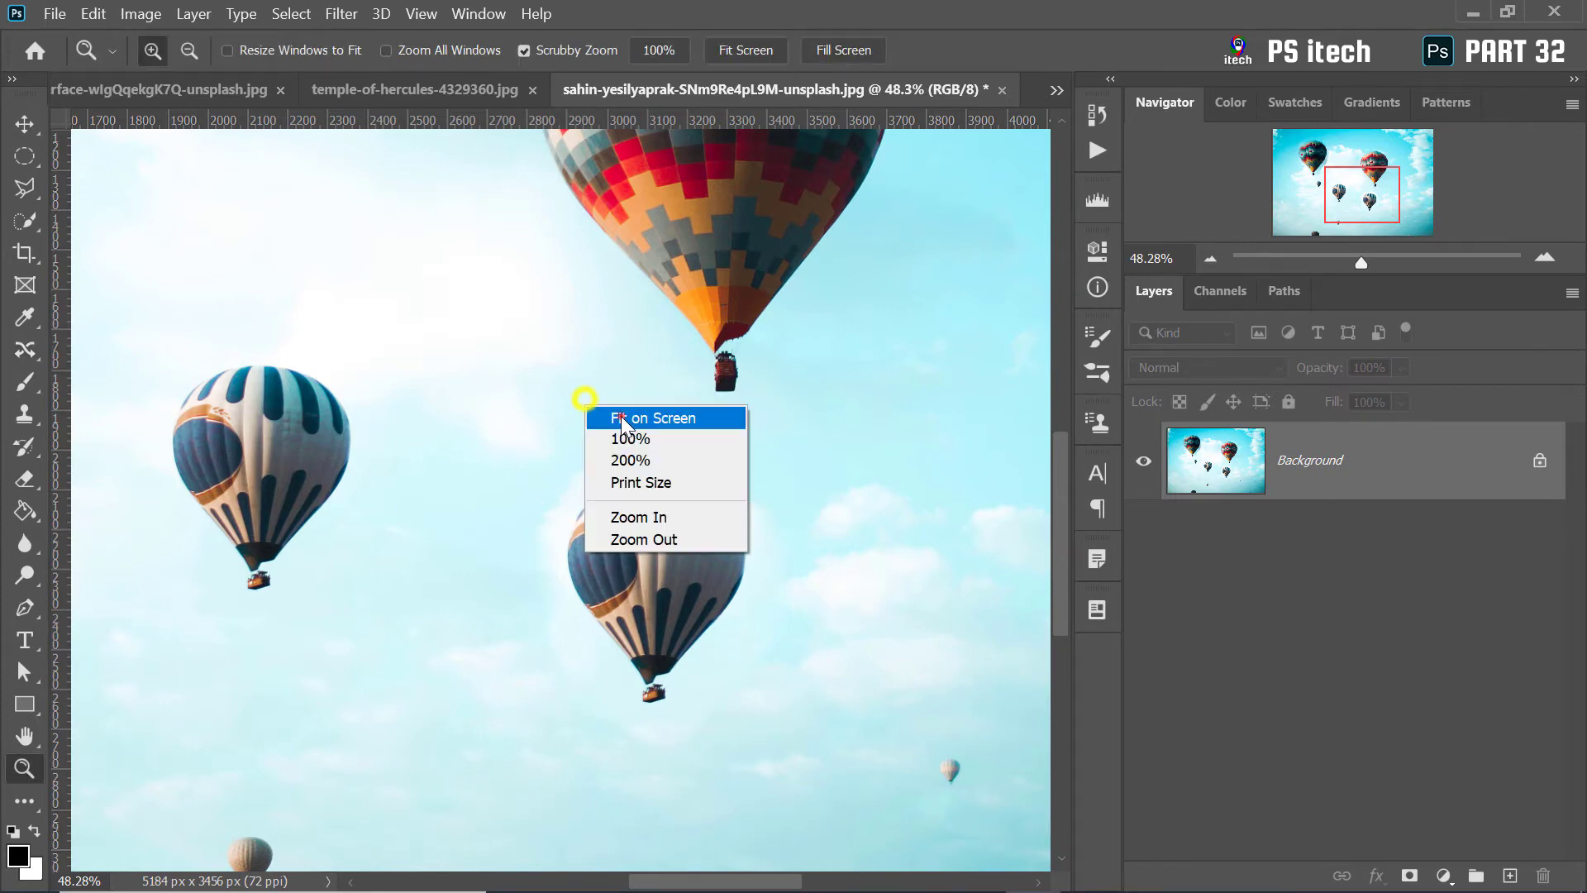
pyautogui.click(616, 420)
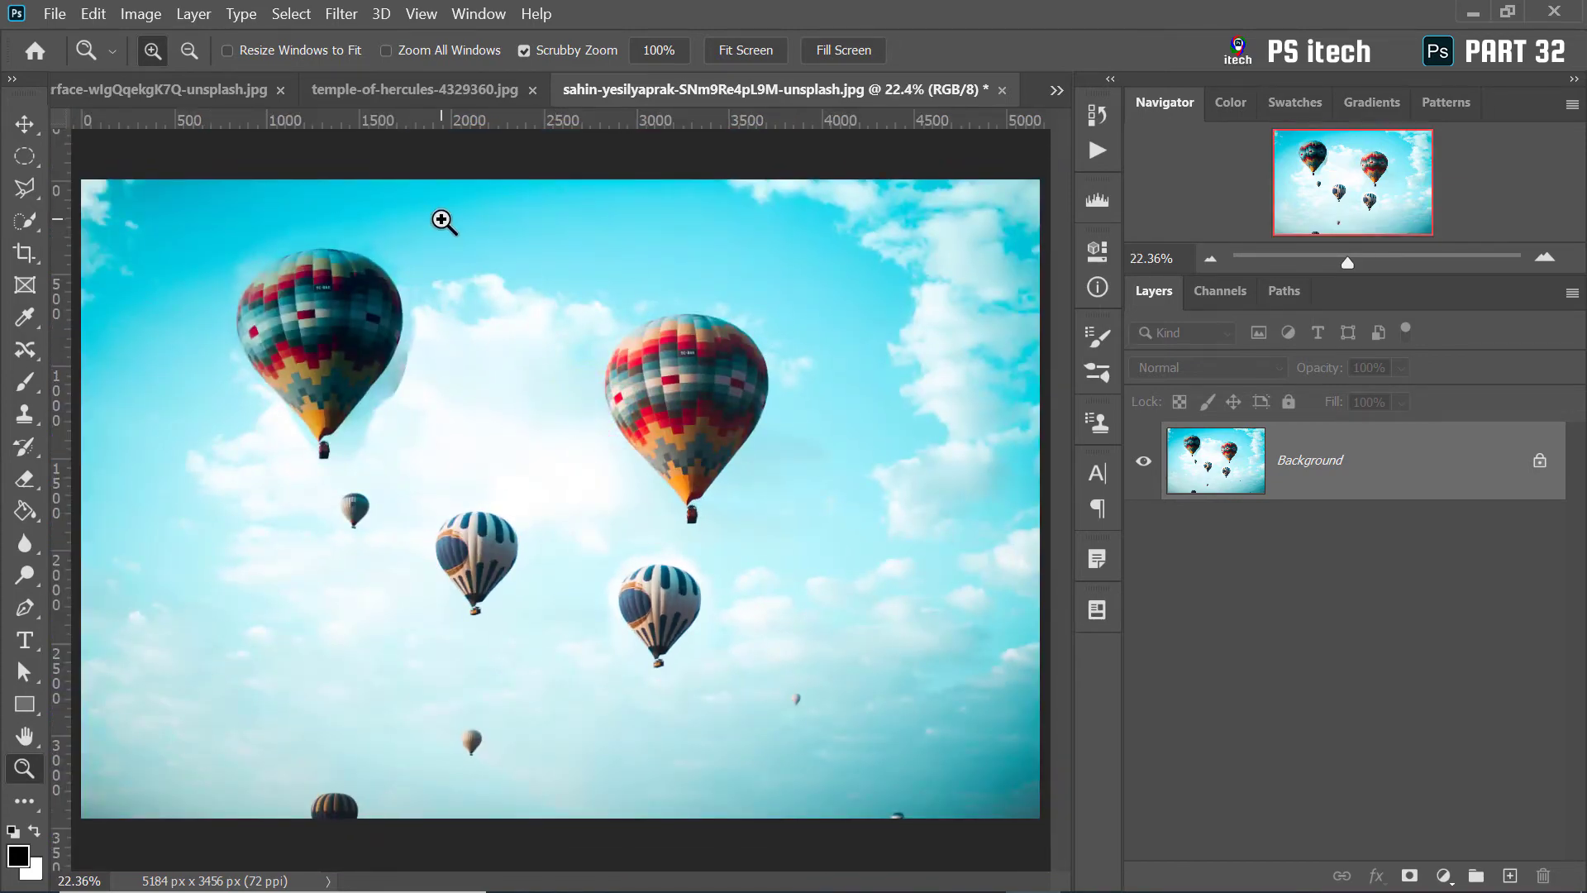
# Step: Bring up the temple-of-hercules image, zoomed in on its short left columns
pyautogui.click(413, 92)
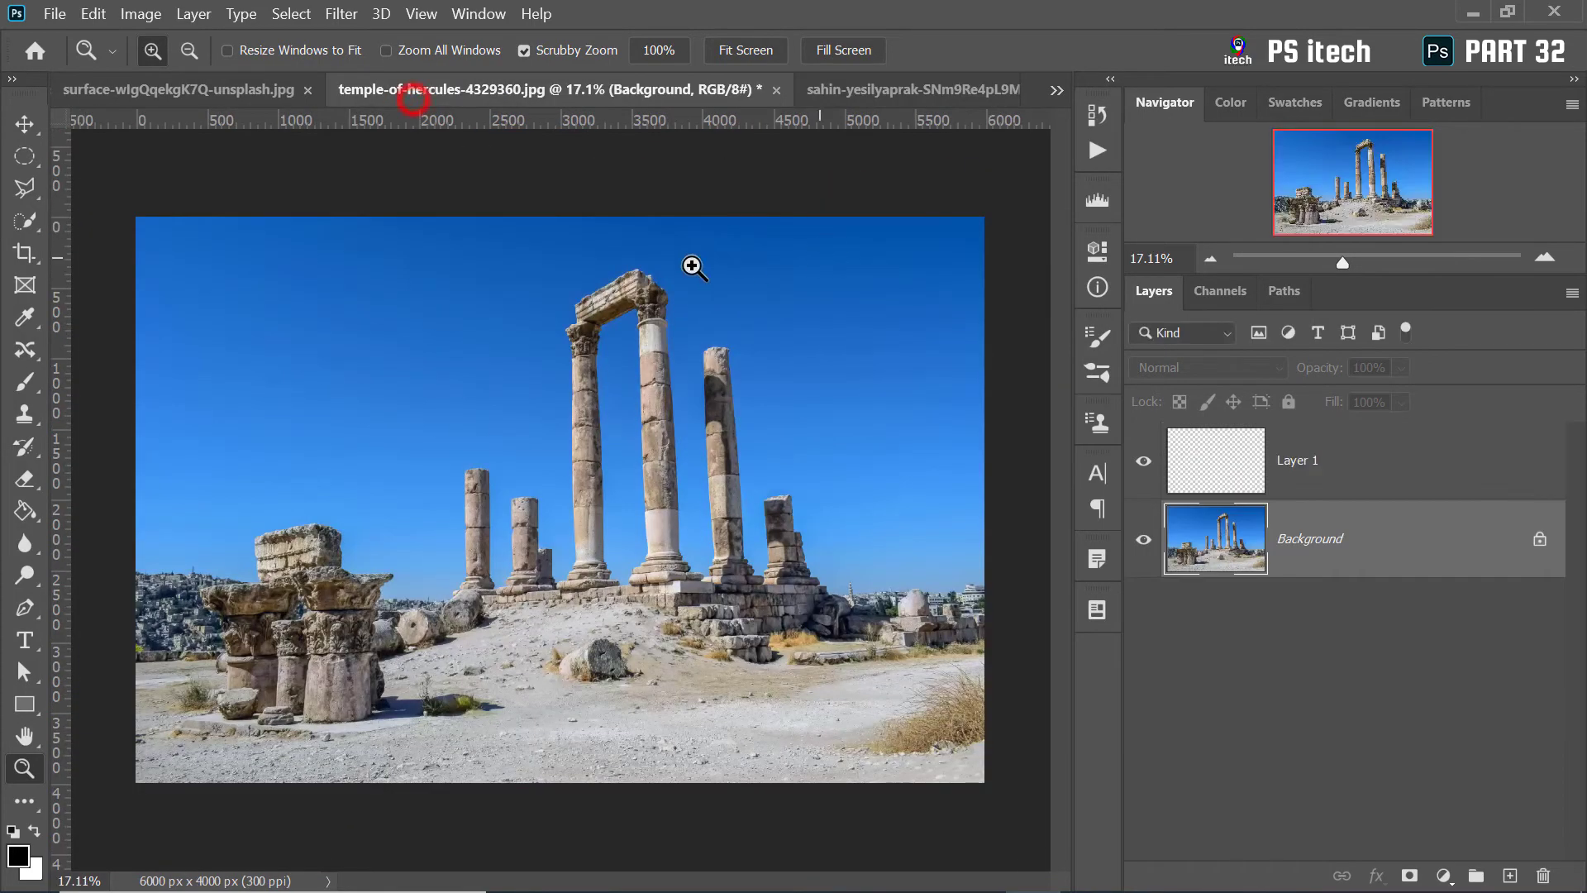
pyautogui.click(598, 504)
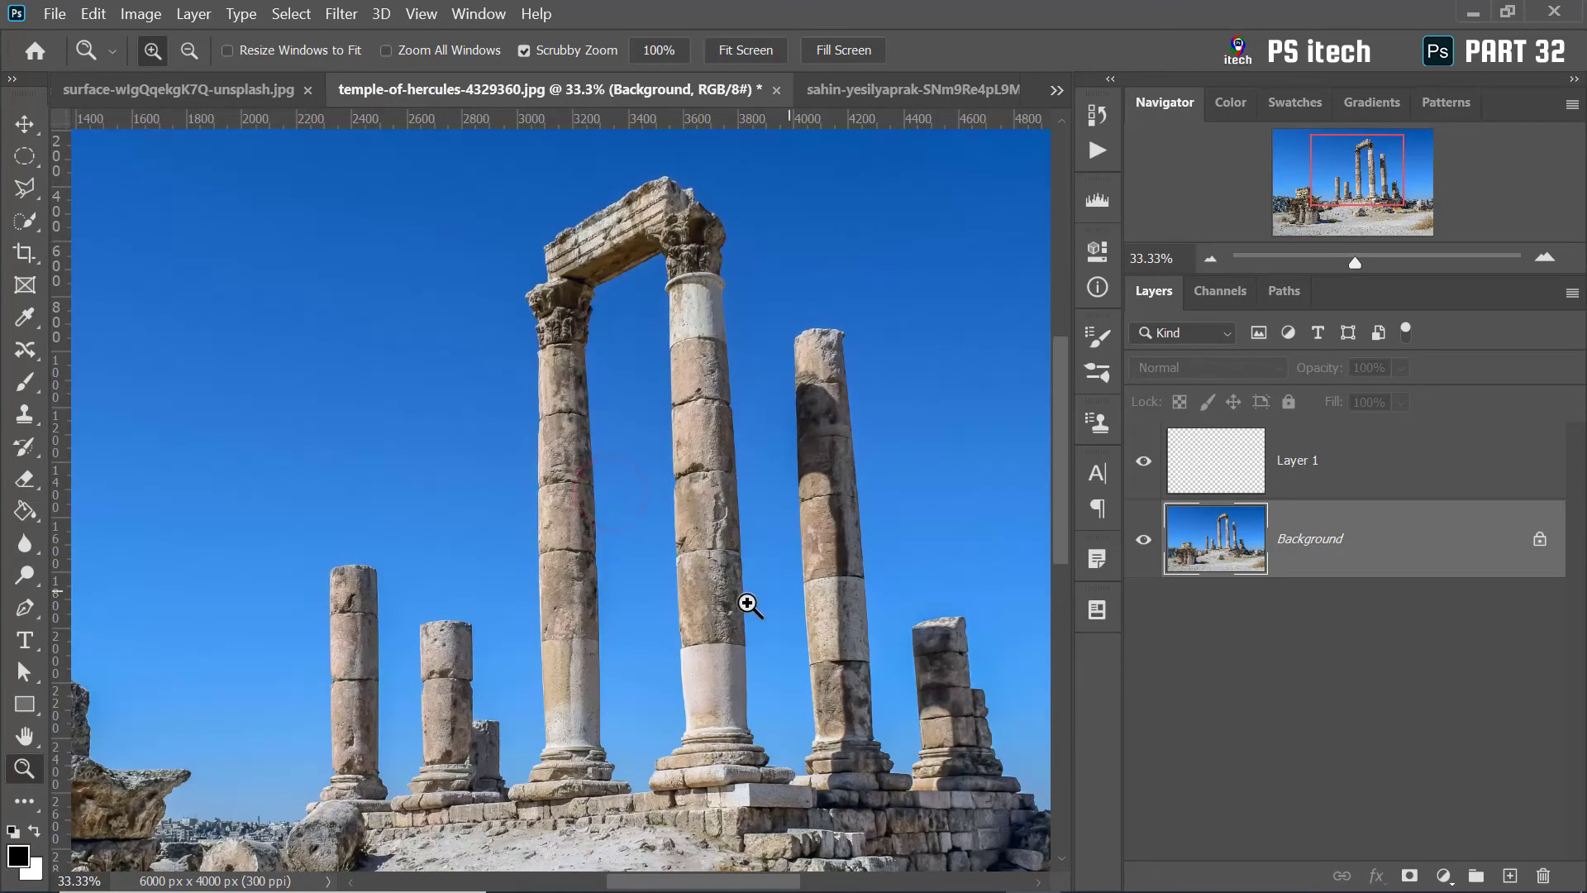
pyautogui.click(312, 843)
# Step: Switch to the Content-Aware Move Tool and start outlining the short left column
pyautogui.click(25, 350)
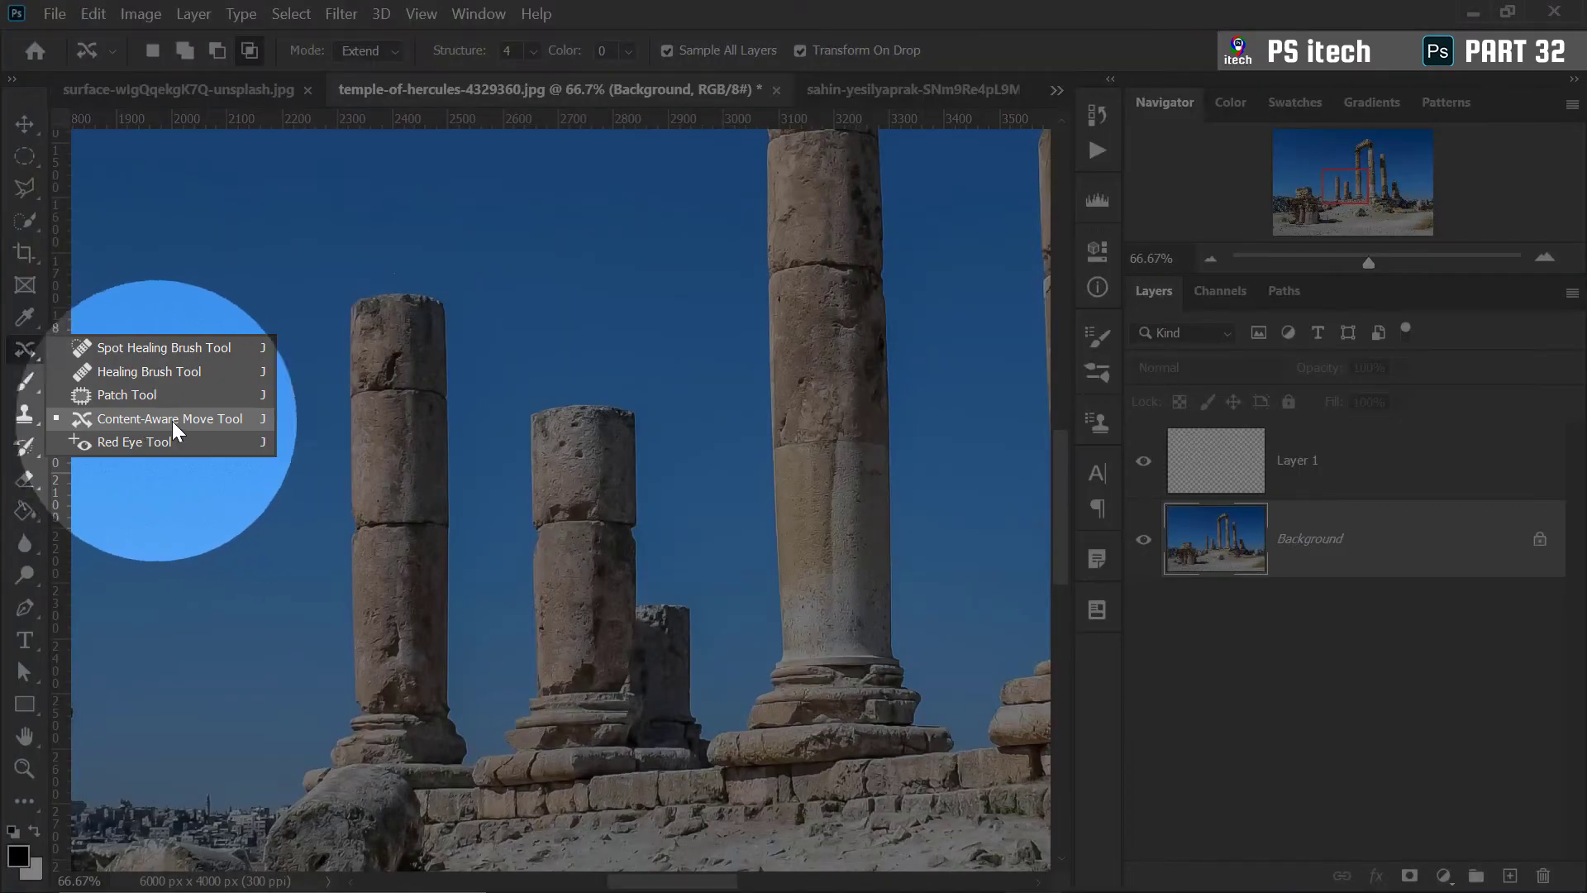
pyautogui.click(172, 420)
pyautogui.click(346, 723)
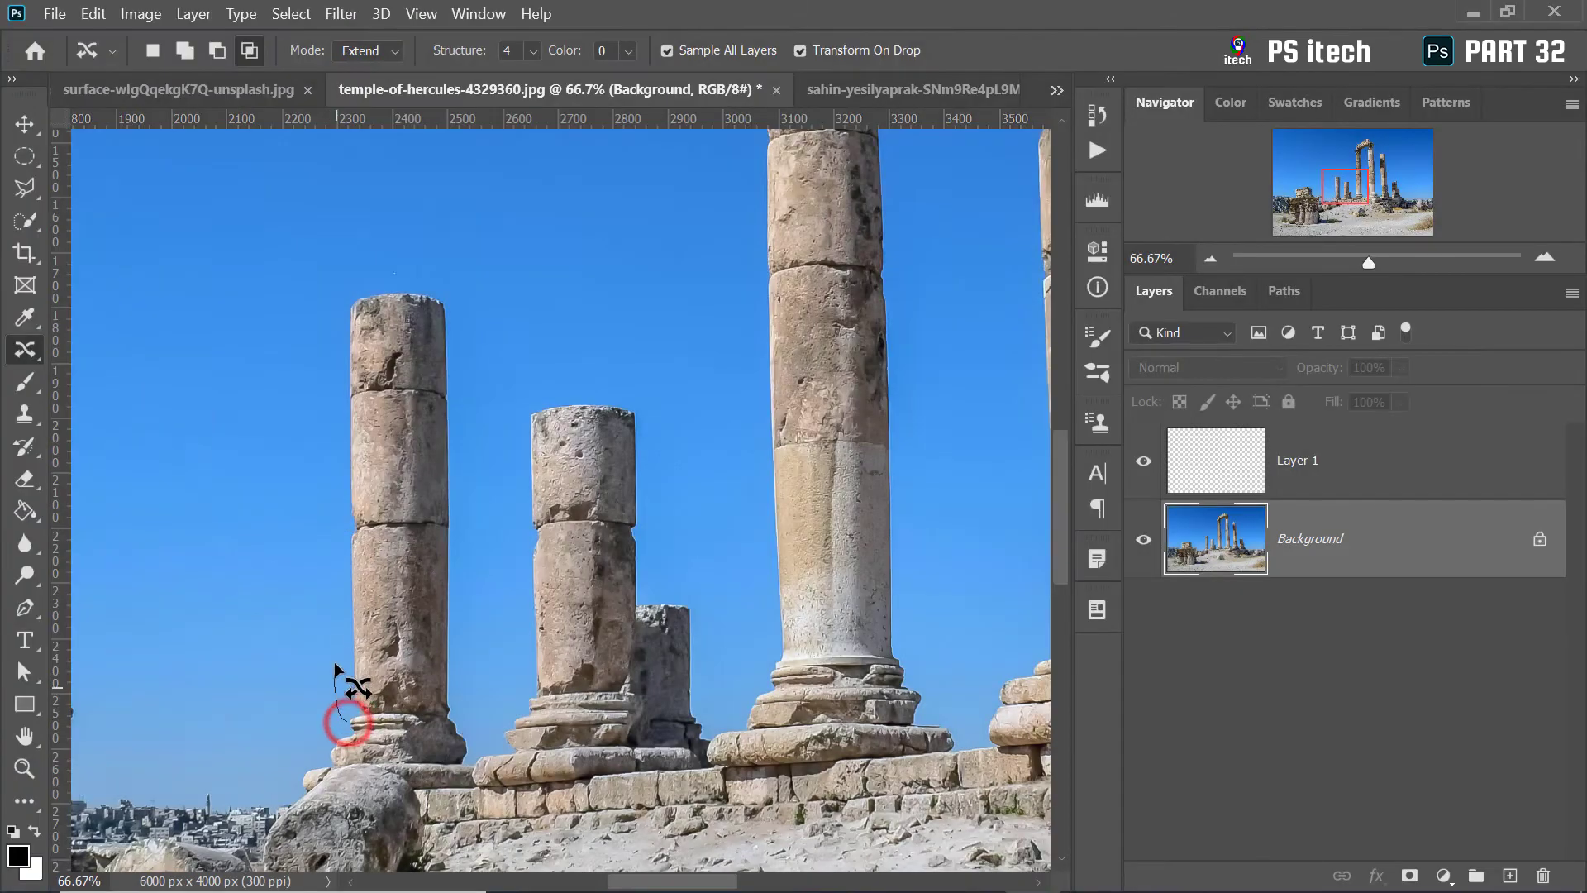
# Step: Make a rough lasso around the short left column, then discard it
pyautogui.moveTo(335, 662); pyautogui.dragTo(333, 599)
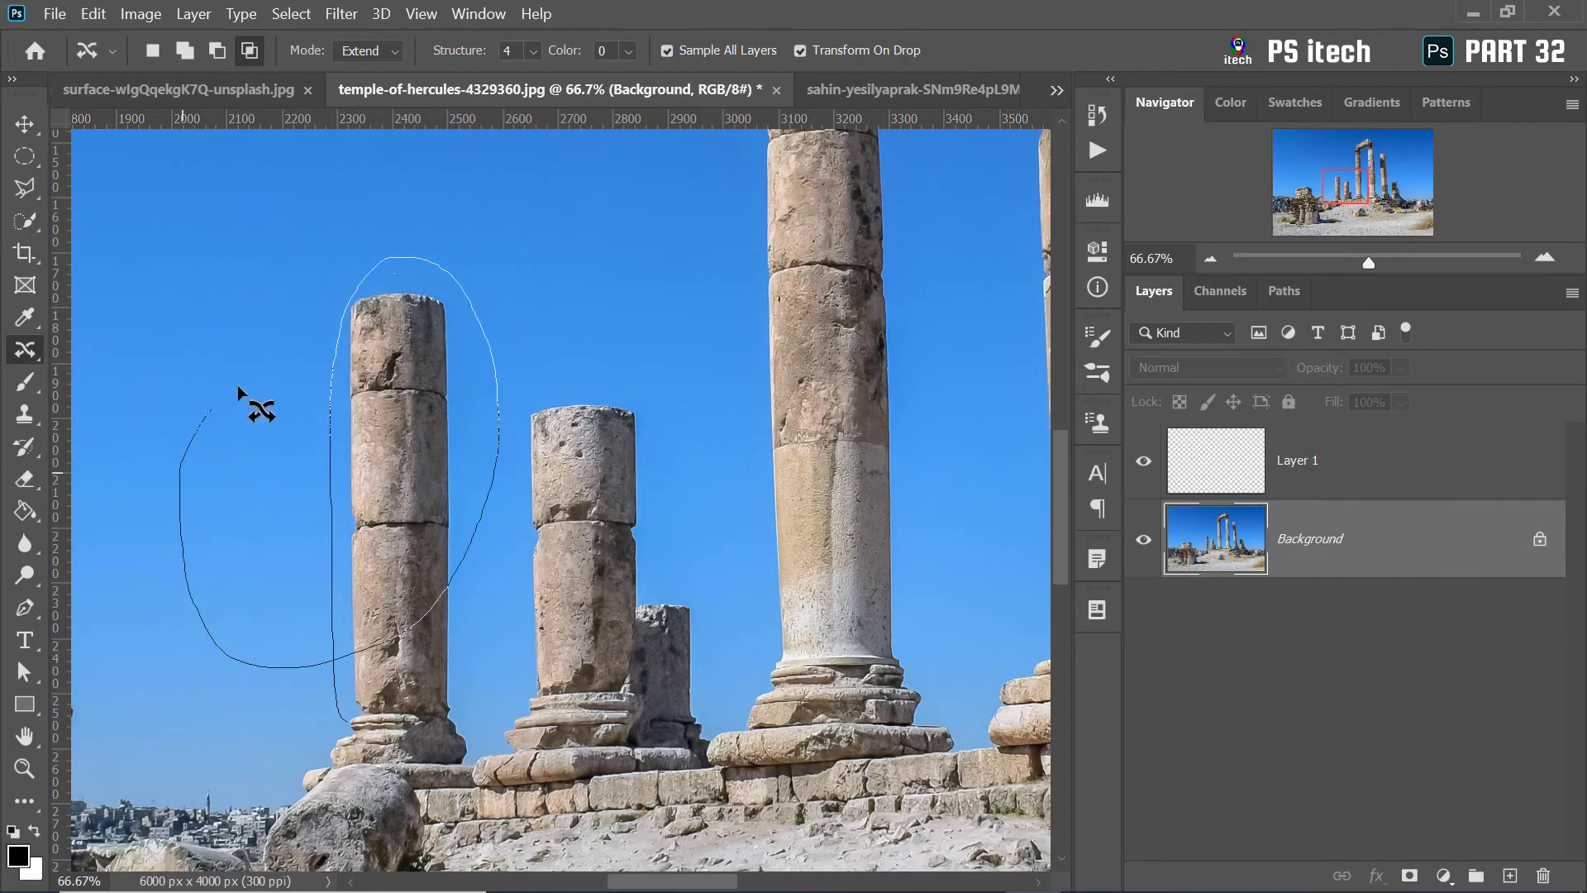
pyautogui.moveTo(404, 451); pyautogui.dragTo(341, 583)
pyautogui.rightClick(403, 349)
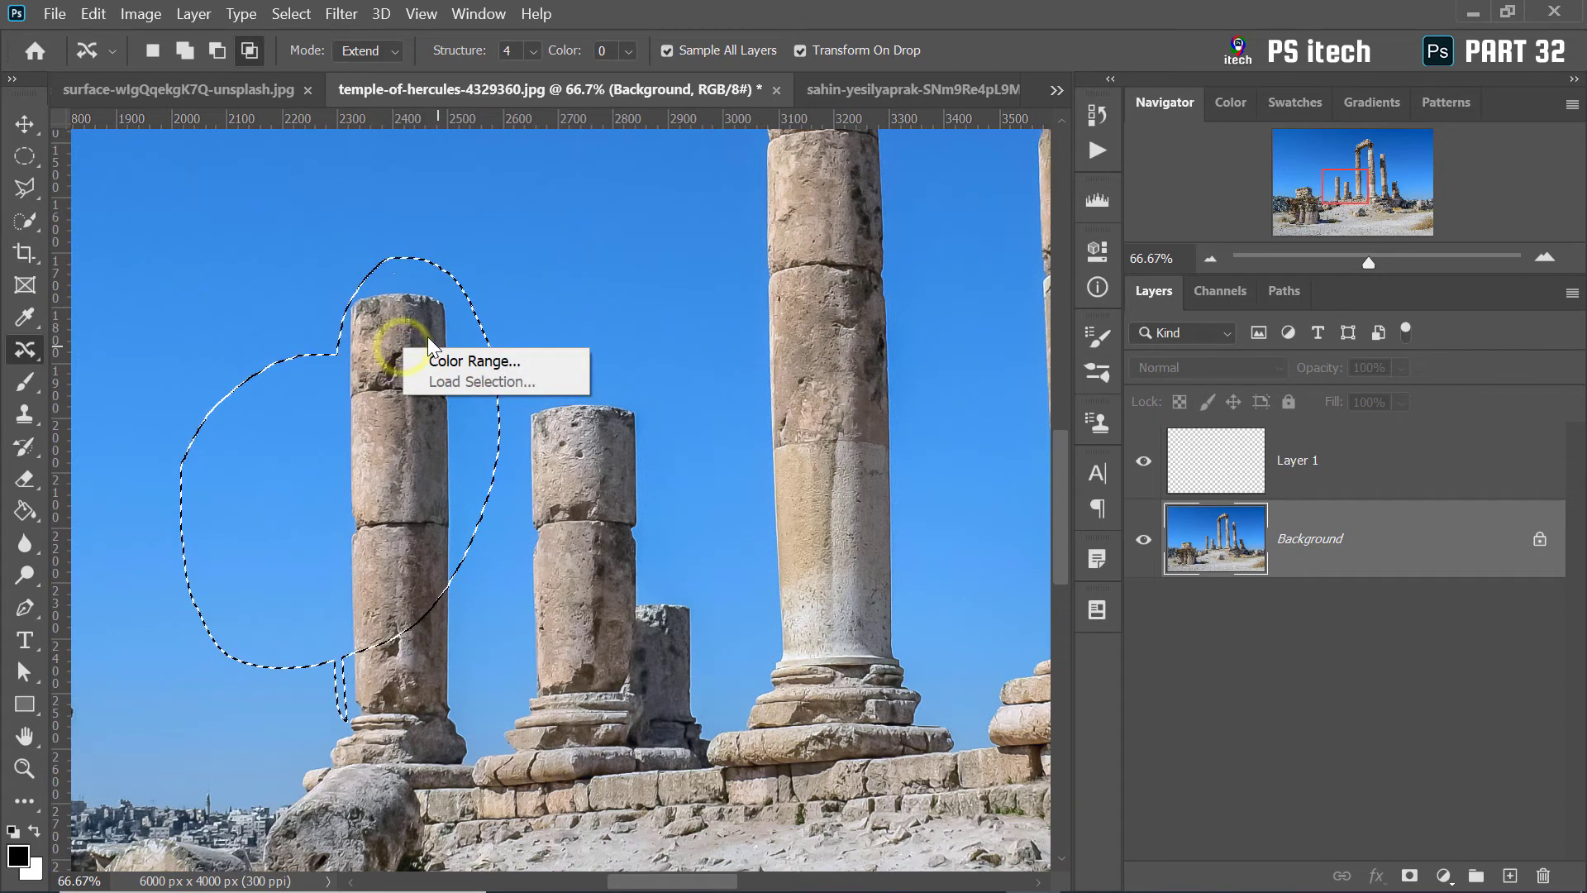
pyautogui.press('Escape')
pyautogui.hotkey('ctrl', 'd')
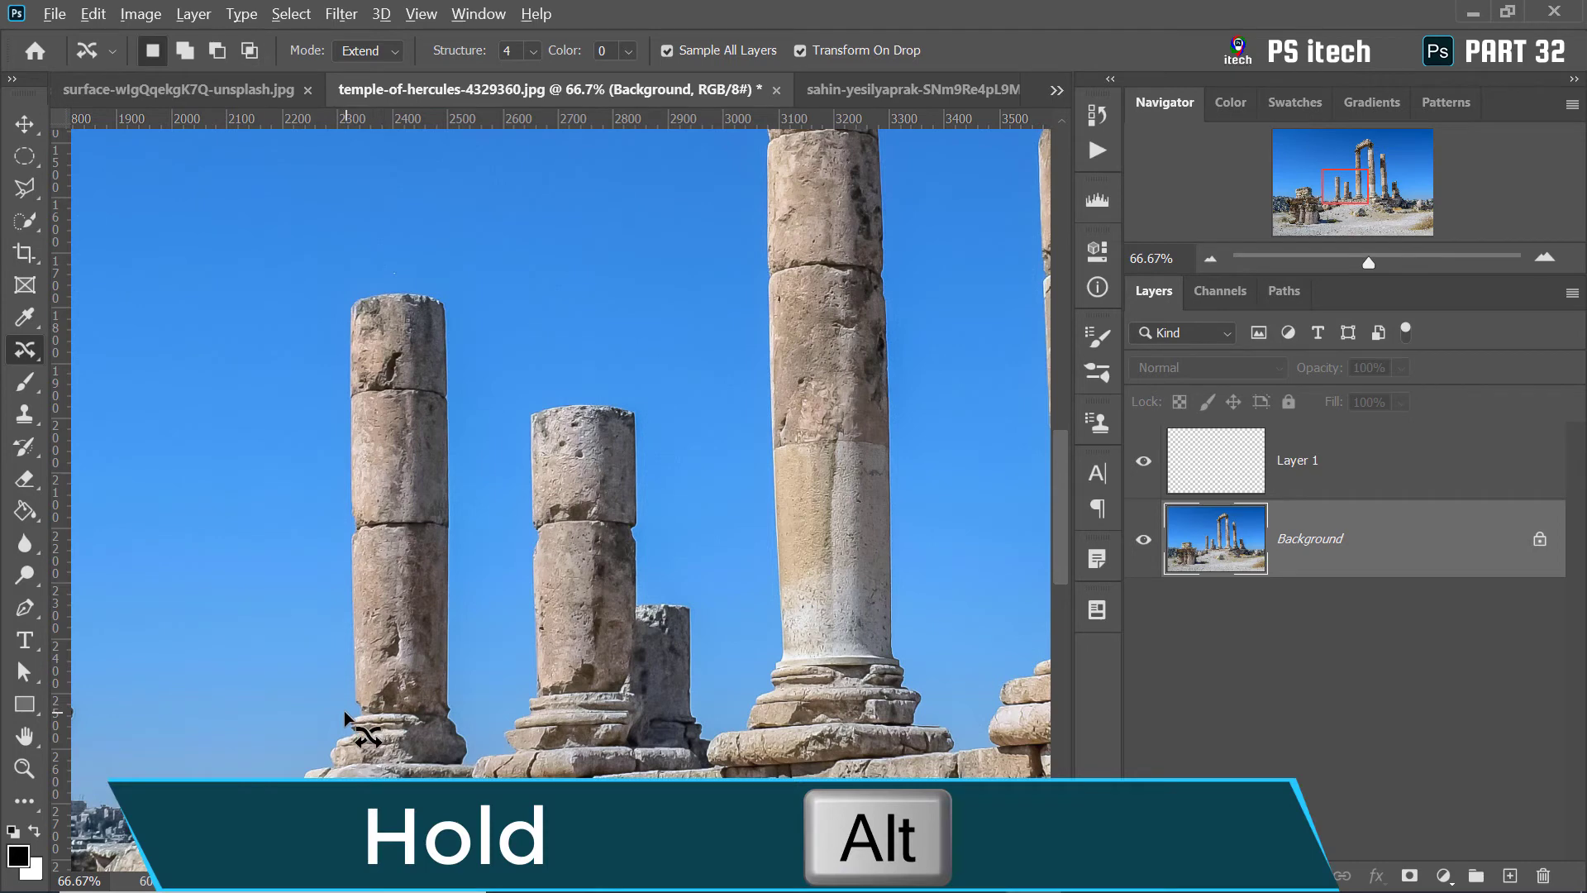
# Step: Redraw a close outline of the short left column, from base to top
pyautogui.moveTo(343, 711)
pyautogui.mouseDown()
pyautogui.moveTo(330, 379)
pyautogui.moveTo(342, 320)
pyautogui.moveTo(411, 285)
pyautogui.mouseUp()
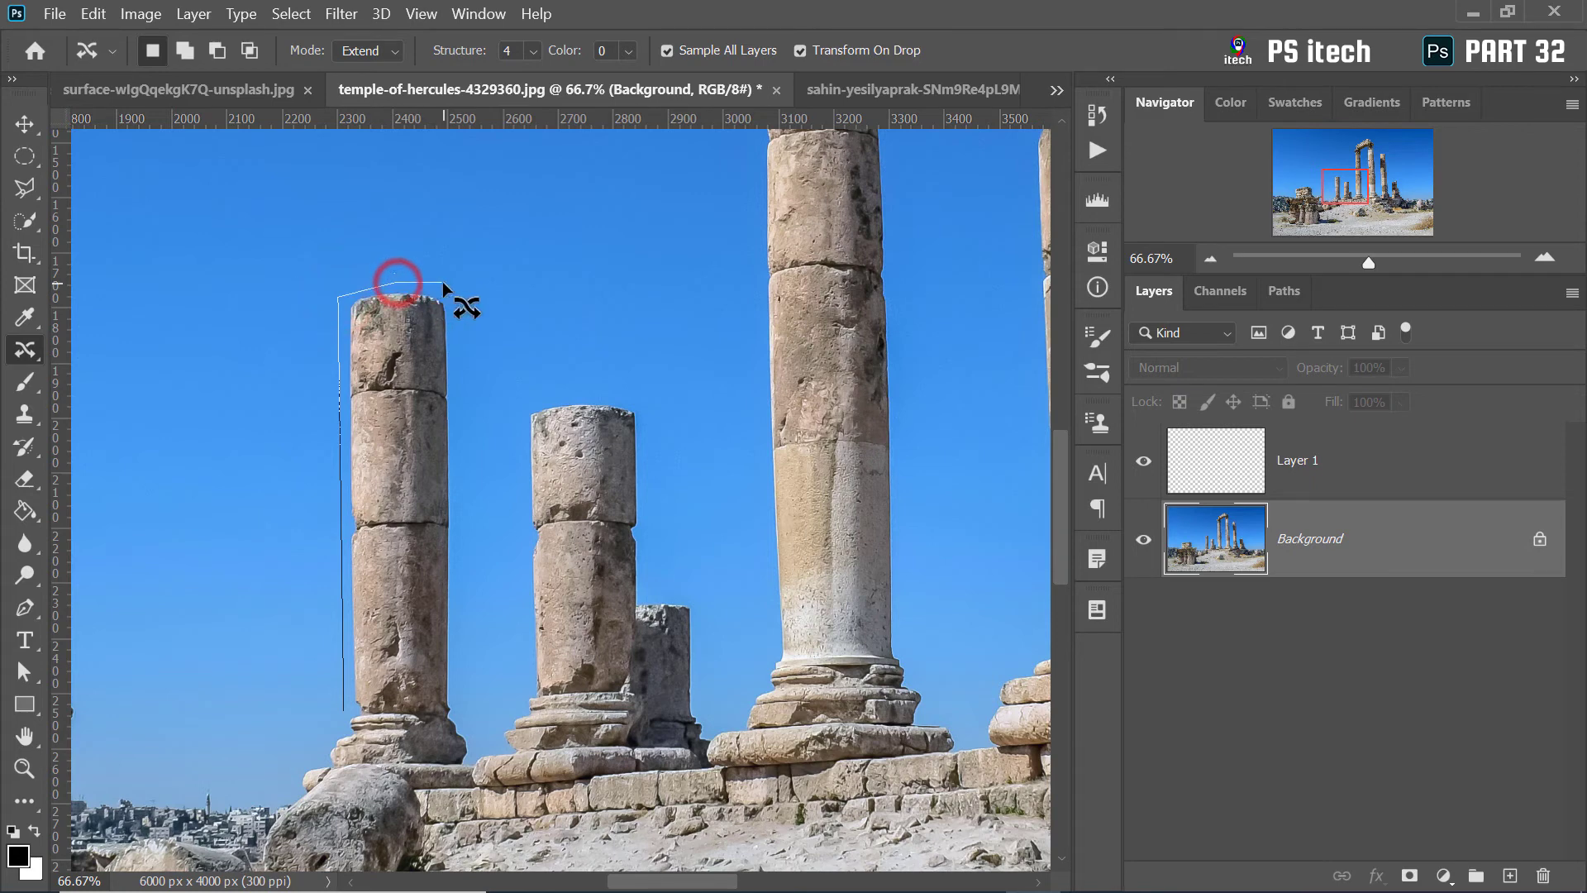
pyautogui.click(443, 282)
pyautogui.moveTo(459, 298); pyautogui.dragTo(459, 310)
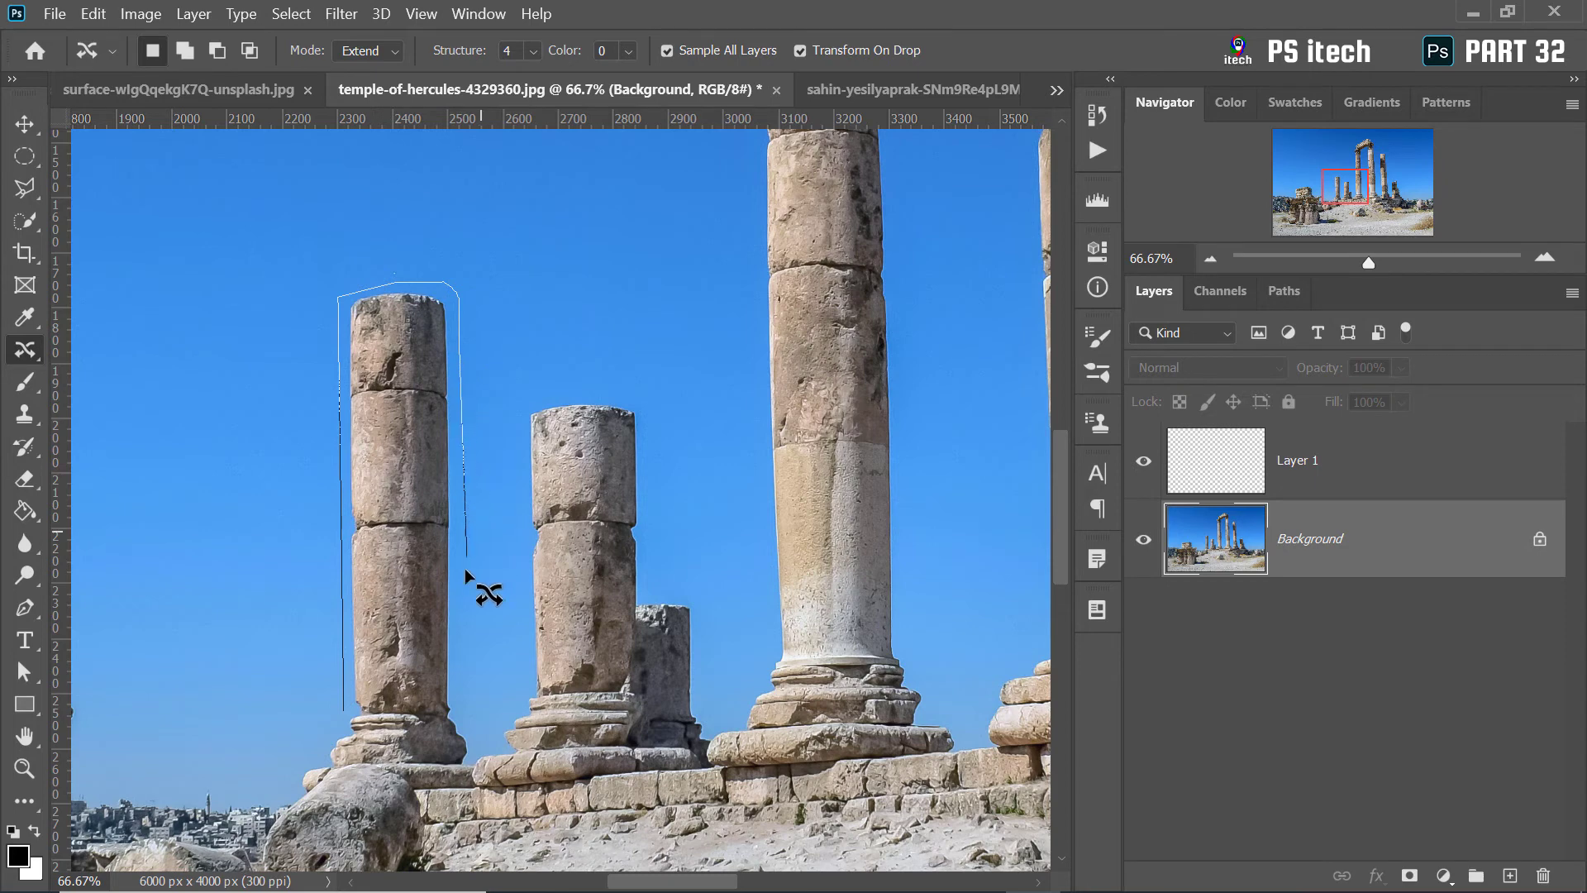
pyautogui.moveTo(463, 696); pyautogui.dragTo(440, 736)
pyautogui.moveTo(342, 710); pyautogui.dragTo(342, 709)
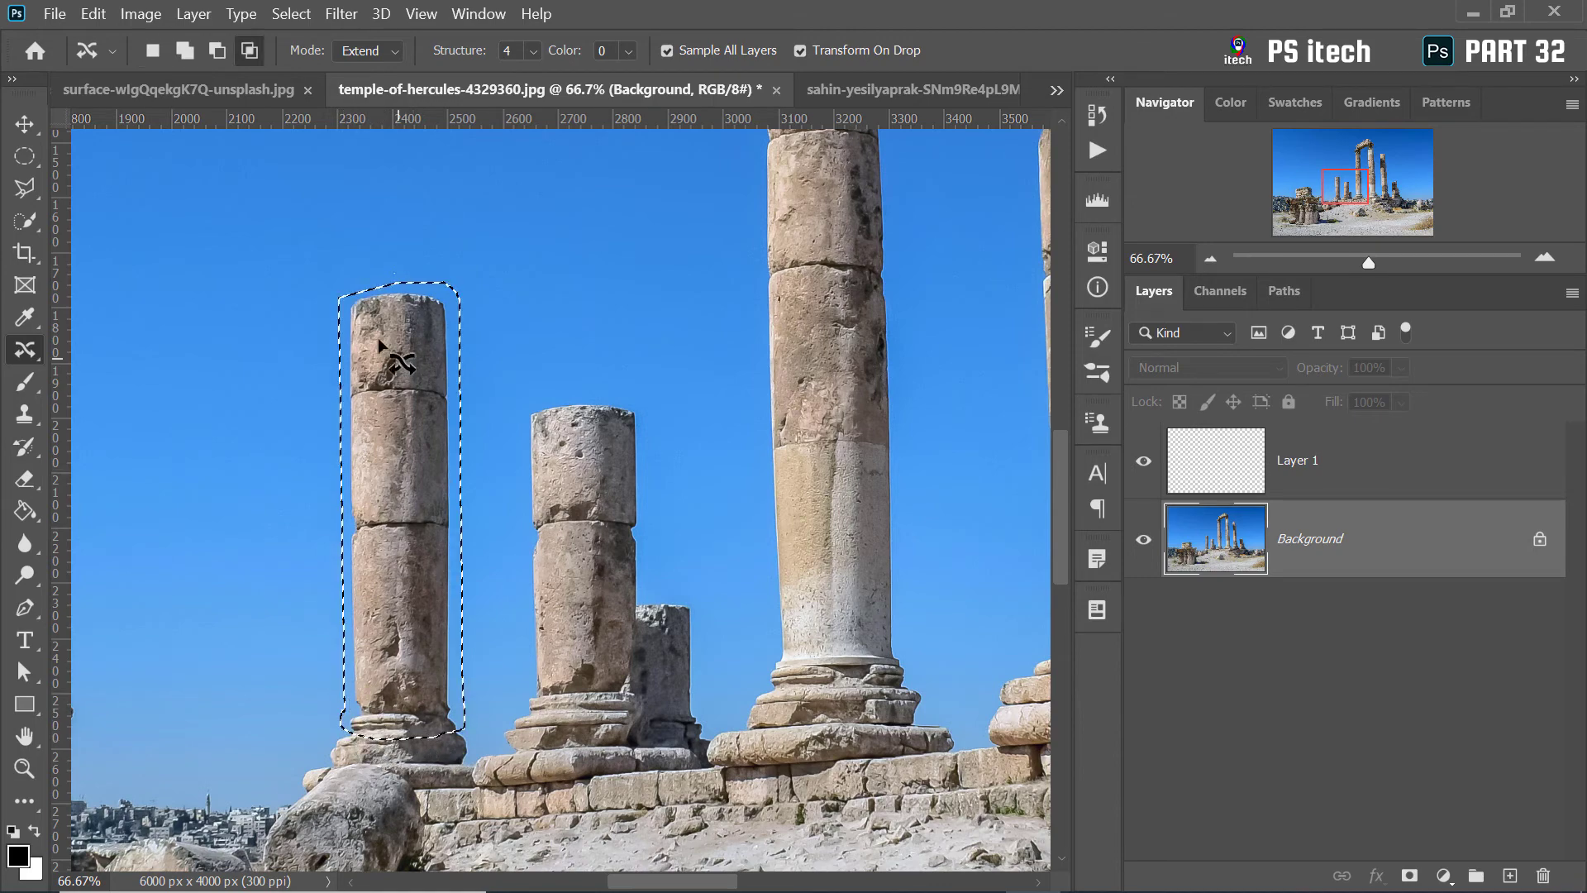
# Step: Set Content-Aware Move's Color adaptation to 6
pyautogui.scroll(-3, 402, 497)
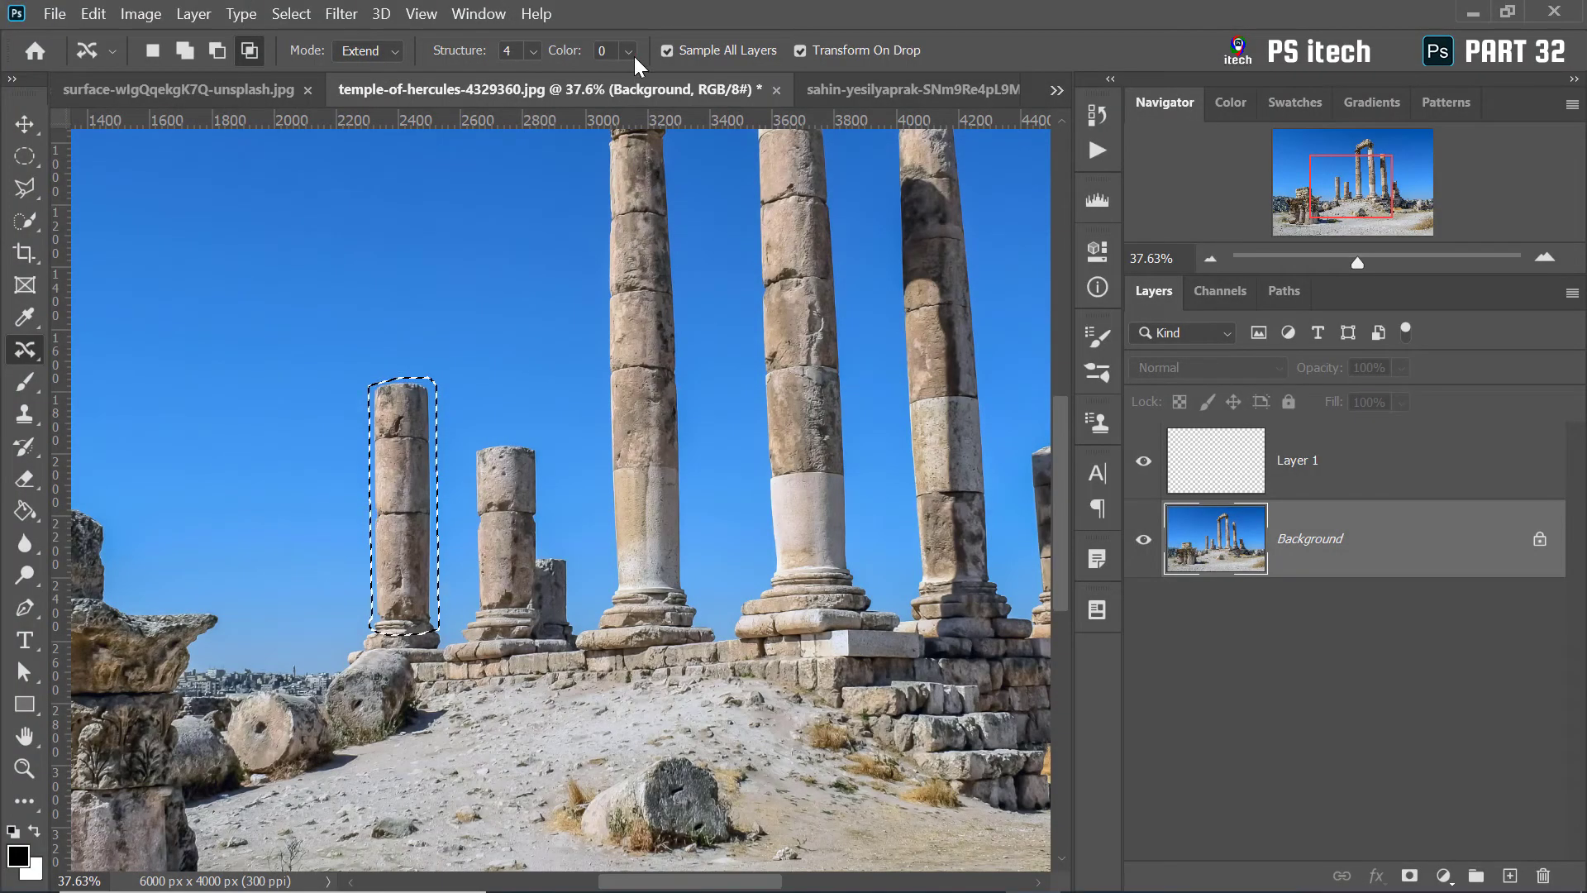
pyautogui.click(628, 51)
pyautogui.moveTo(664, 82); pyautogui.dragTo(697, 84)
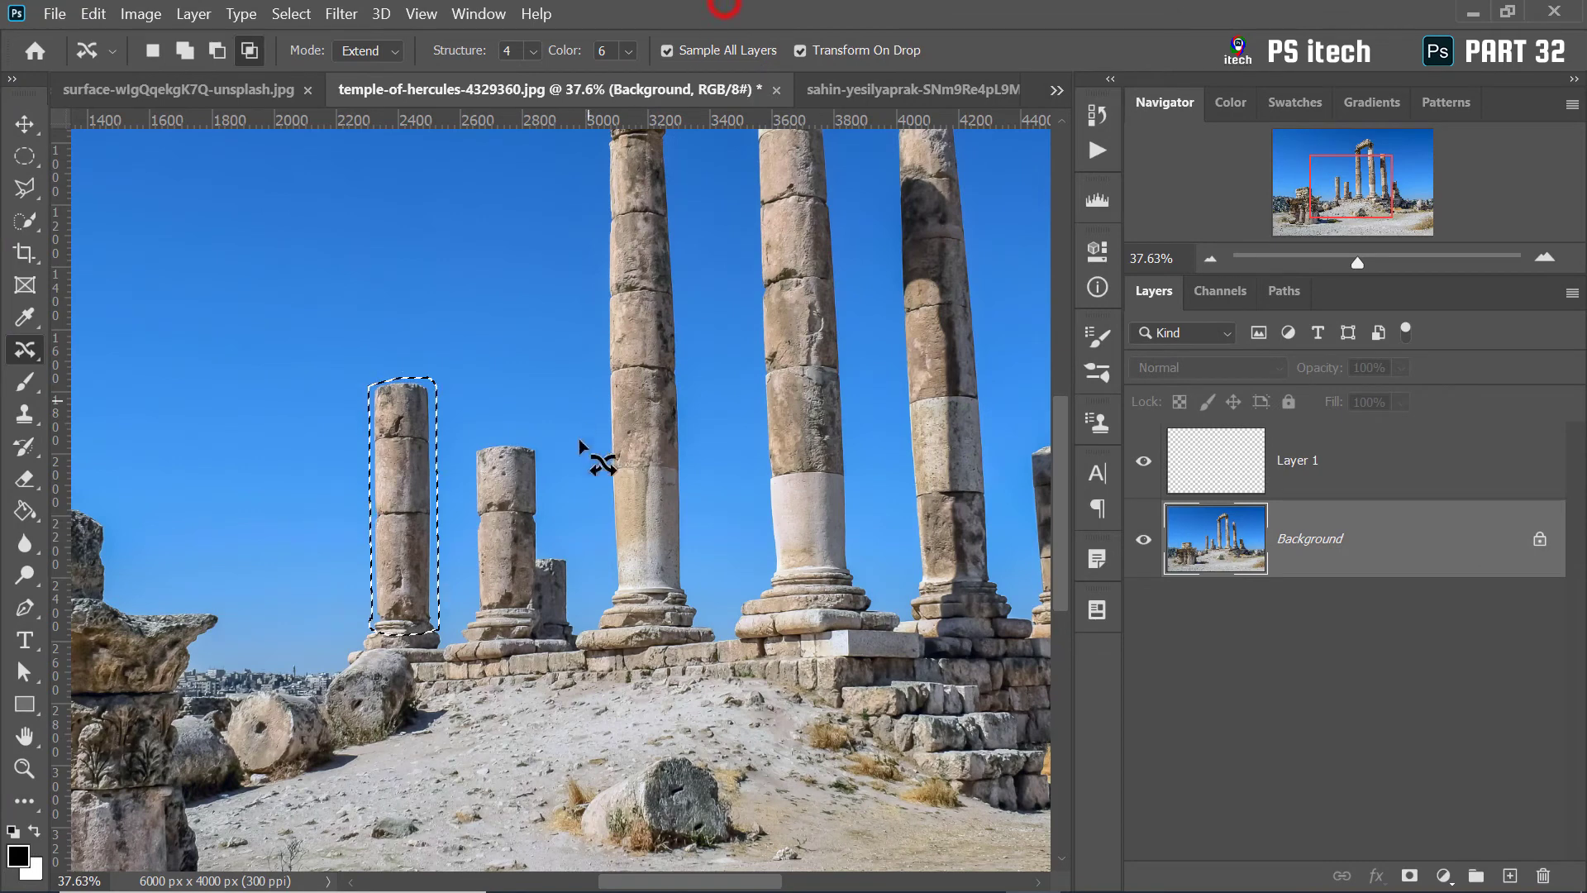
pyautogui.moveTo(670, 877); pyautogui.dragTo(699, 884)
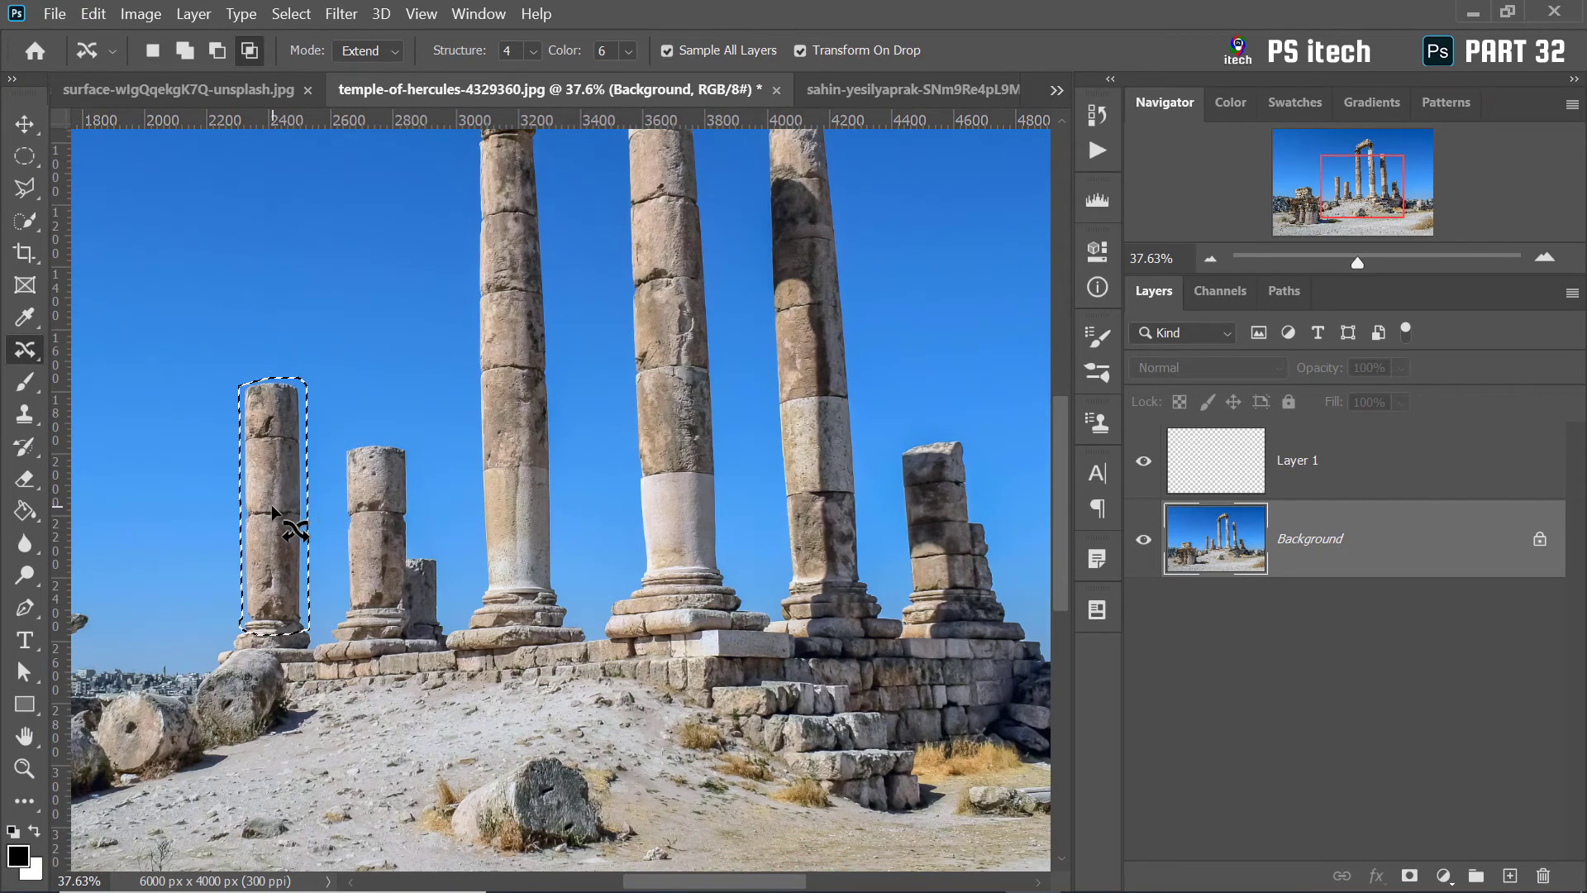
# Step: Move a copy of the column onto the broken right column, stretch and tilt it, commit, and deselect
pyautogui.moveTo(274, 504); pyautogui.dragTo(929, 341)
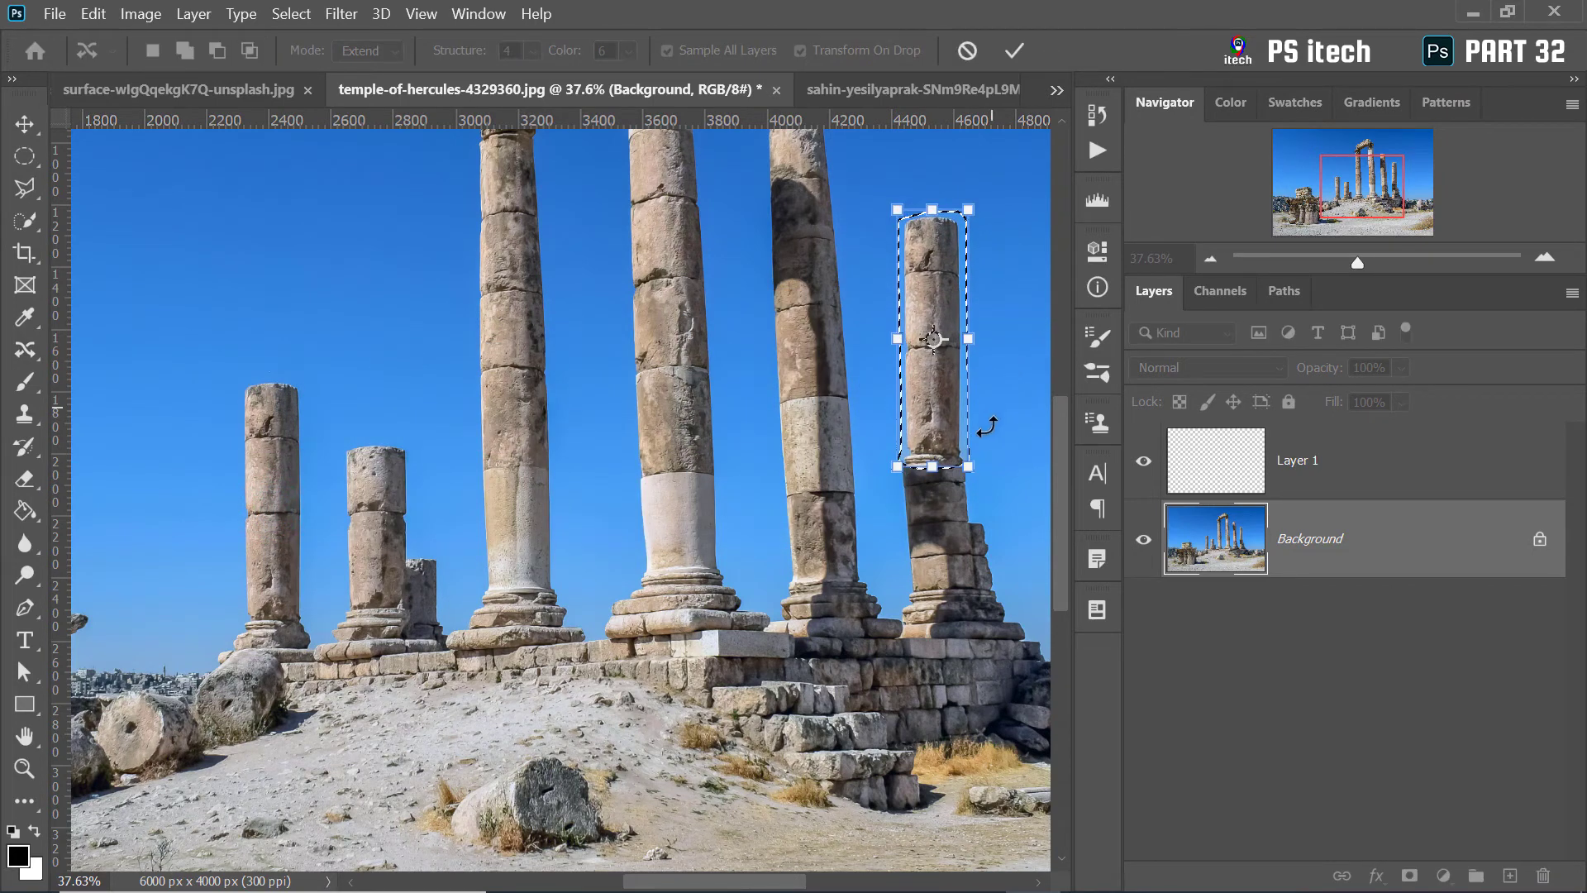
pyautogui.moveTo(970, 477); pyautogui.dragTo(970, 477)
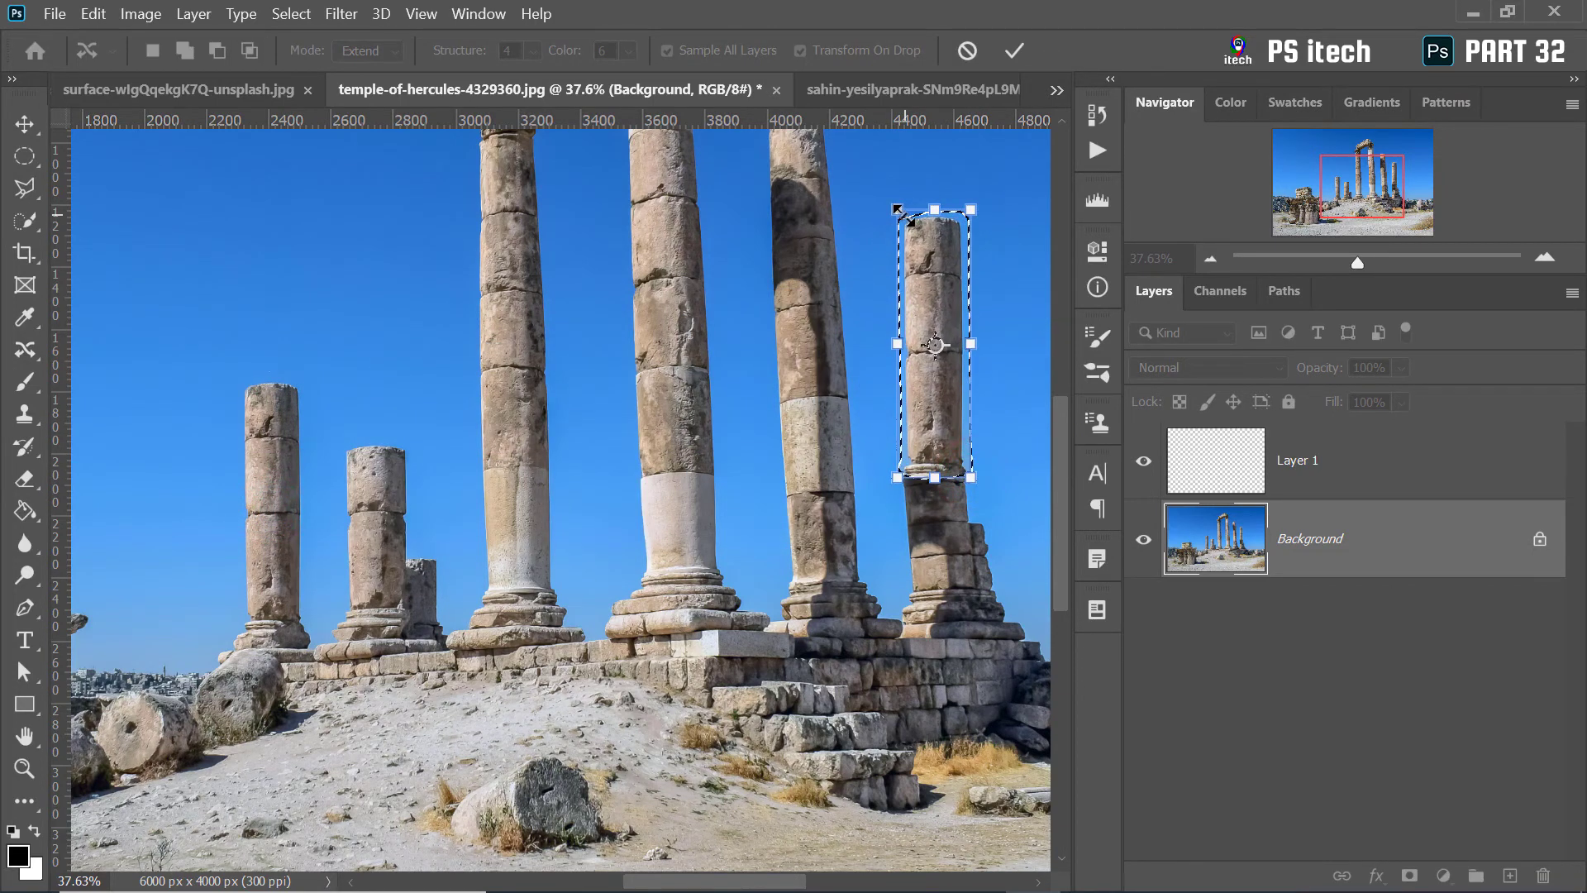
pyautogui.moveTo(898, 210); pyautogui.dragTo(895, 200)
pyautogui.moveTo(1011, 201); pyautogui.dragTo(1010, 192)
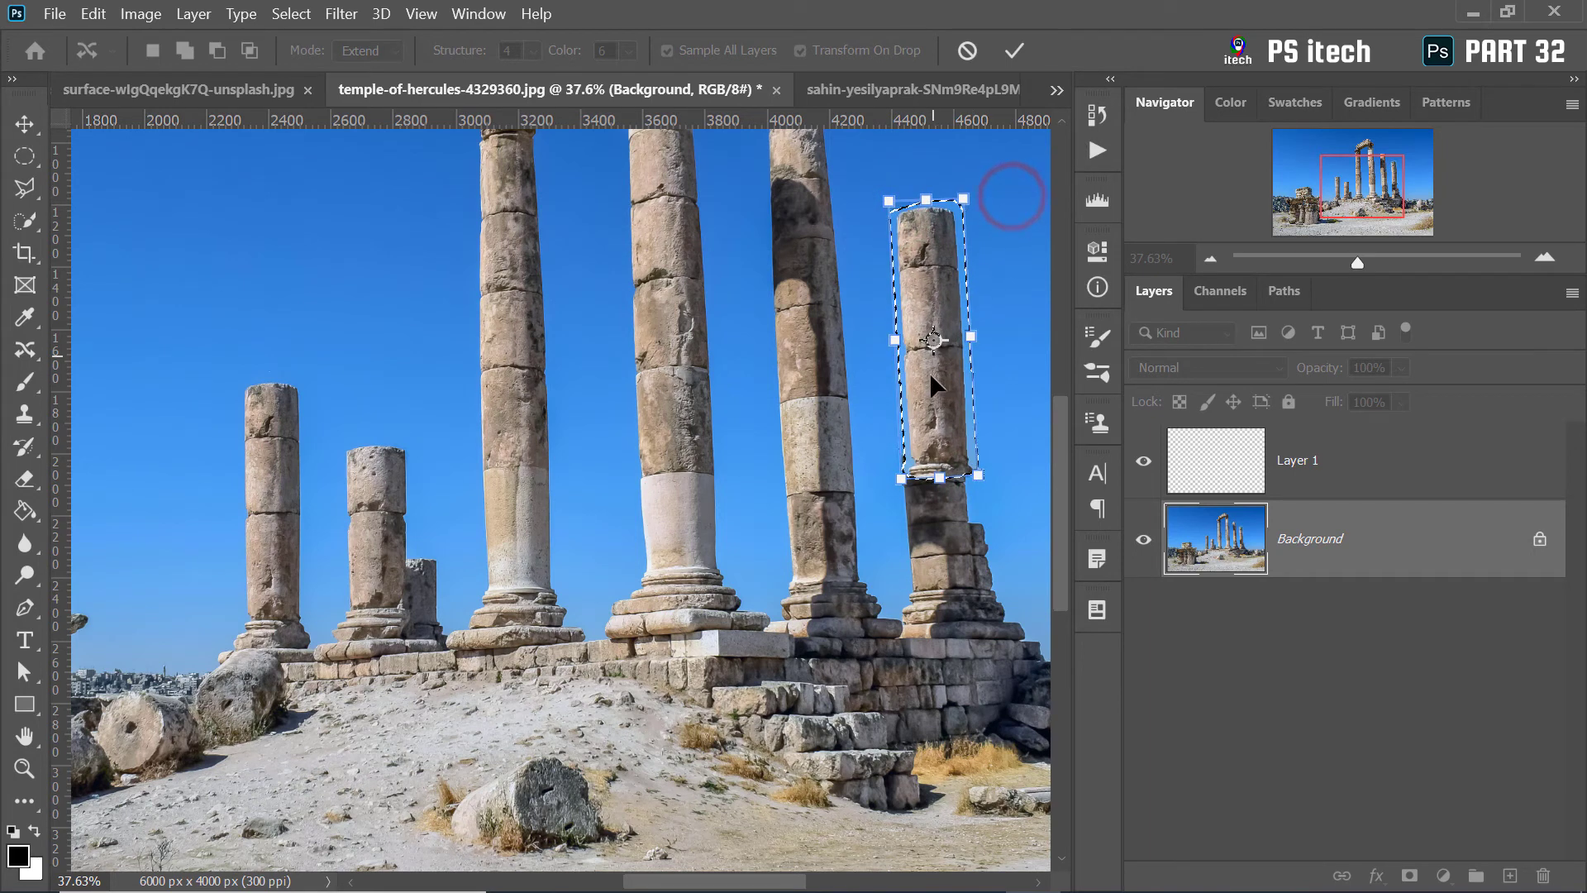
pyautogui.moveTo(929, 390); pyautogui.dragTo(924, 390)
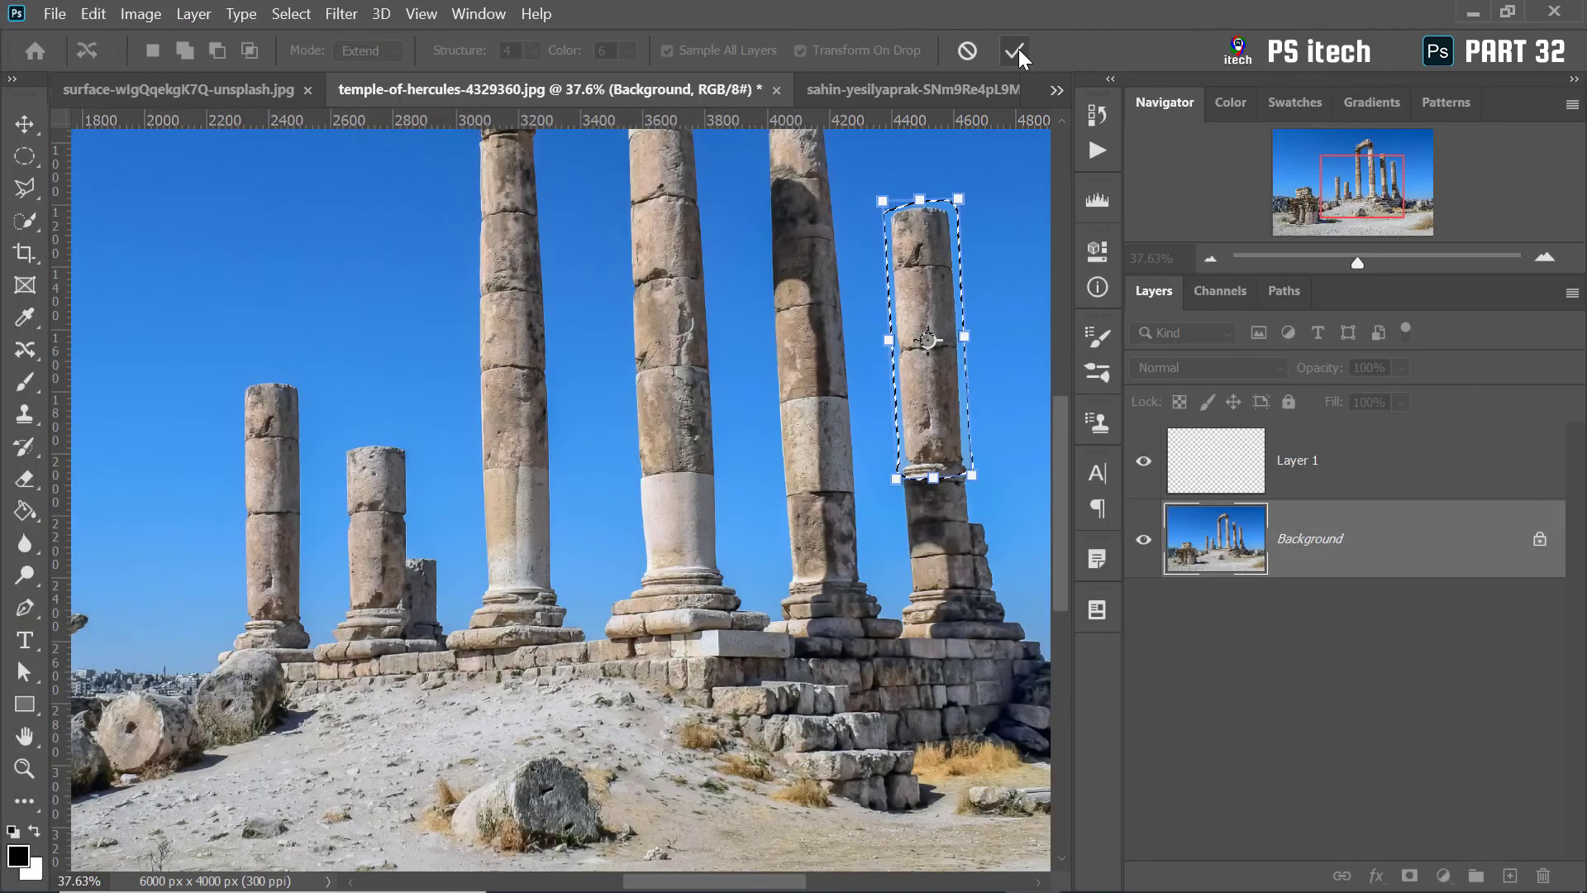
pyautogui.click(1015, 50)
pyautogui.hotkey('ctrl', 'd')
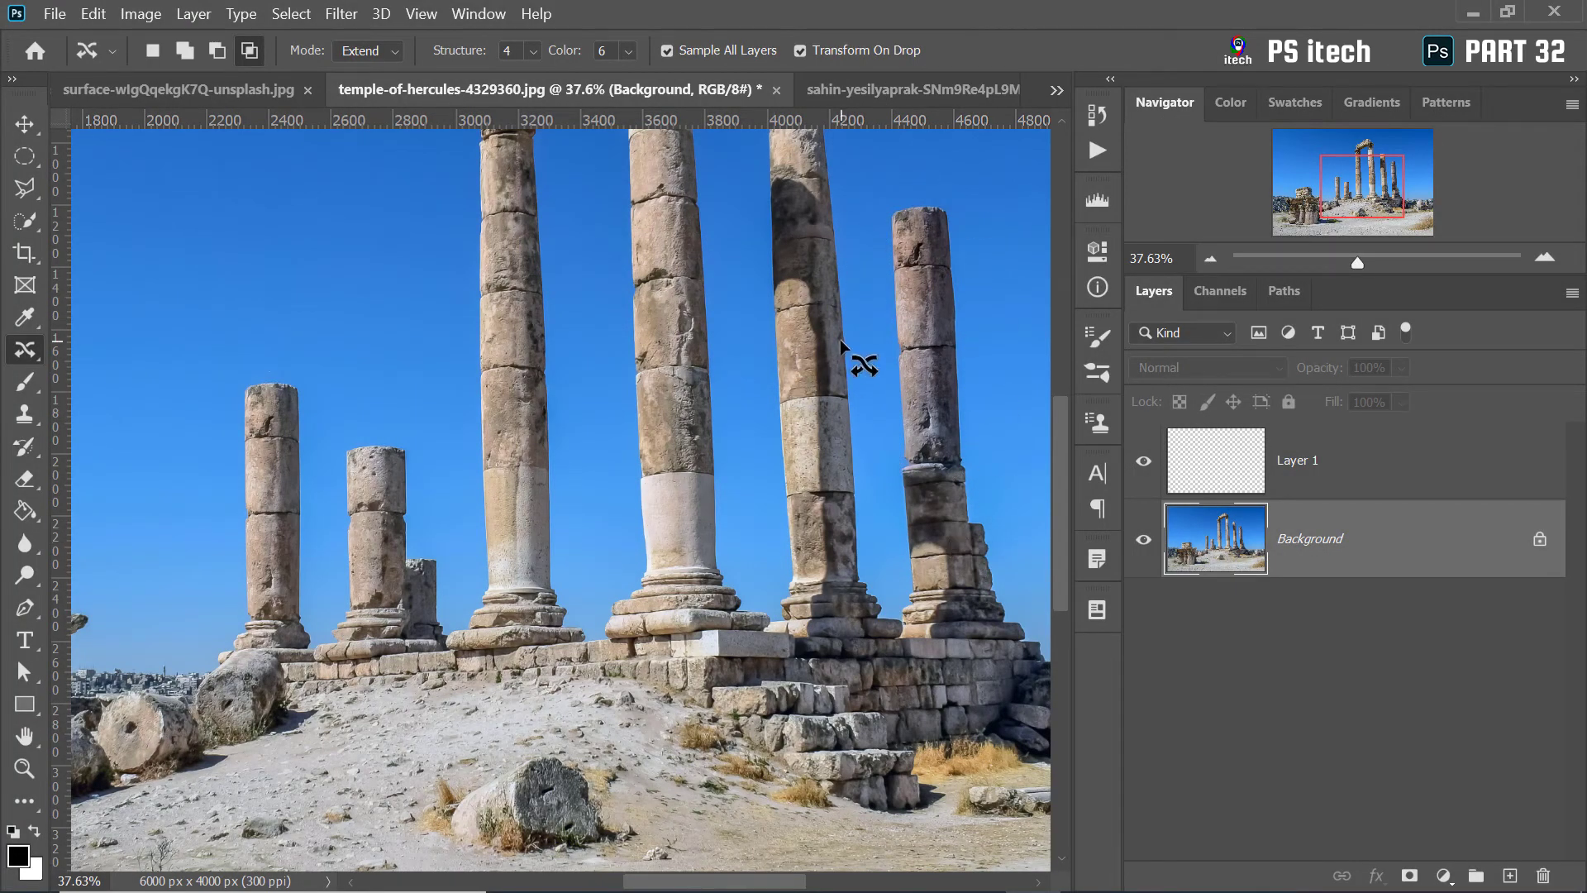
# Step: Outline the short leftmost column from its base to its top
pyautogui.scroll(5, 166, 507)
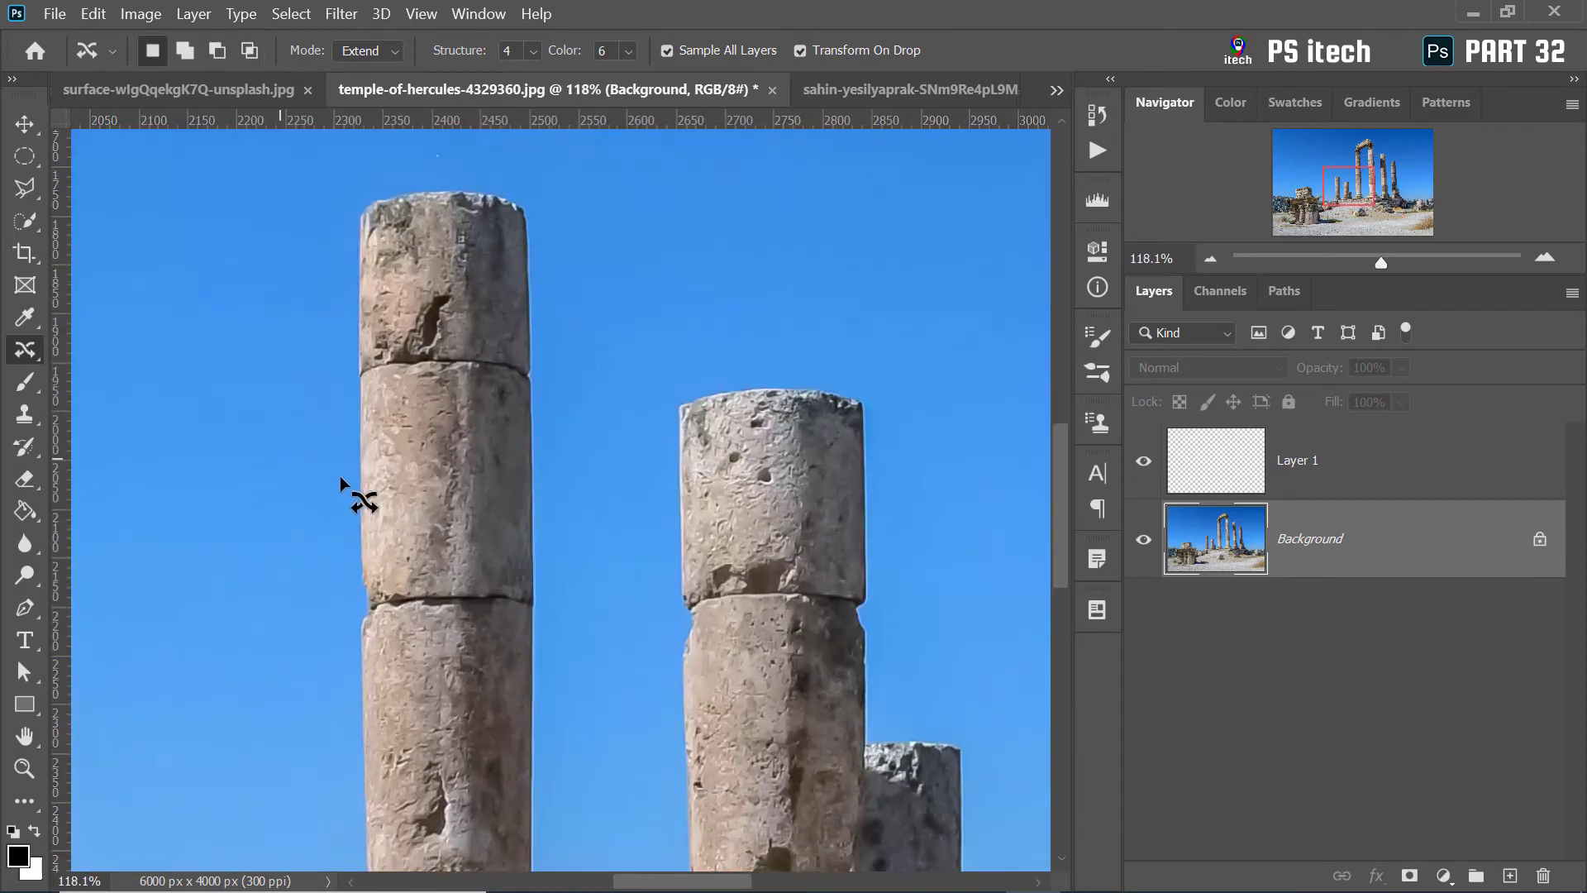
pyautogui.scroll(-2, 353, 488)
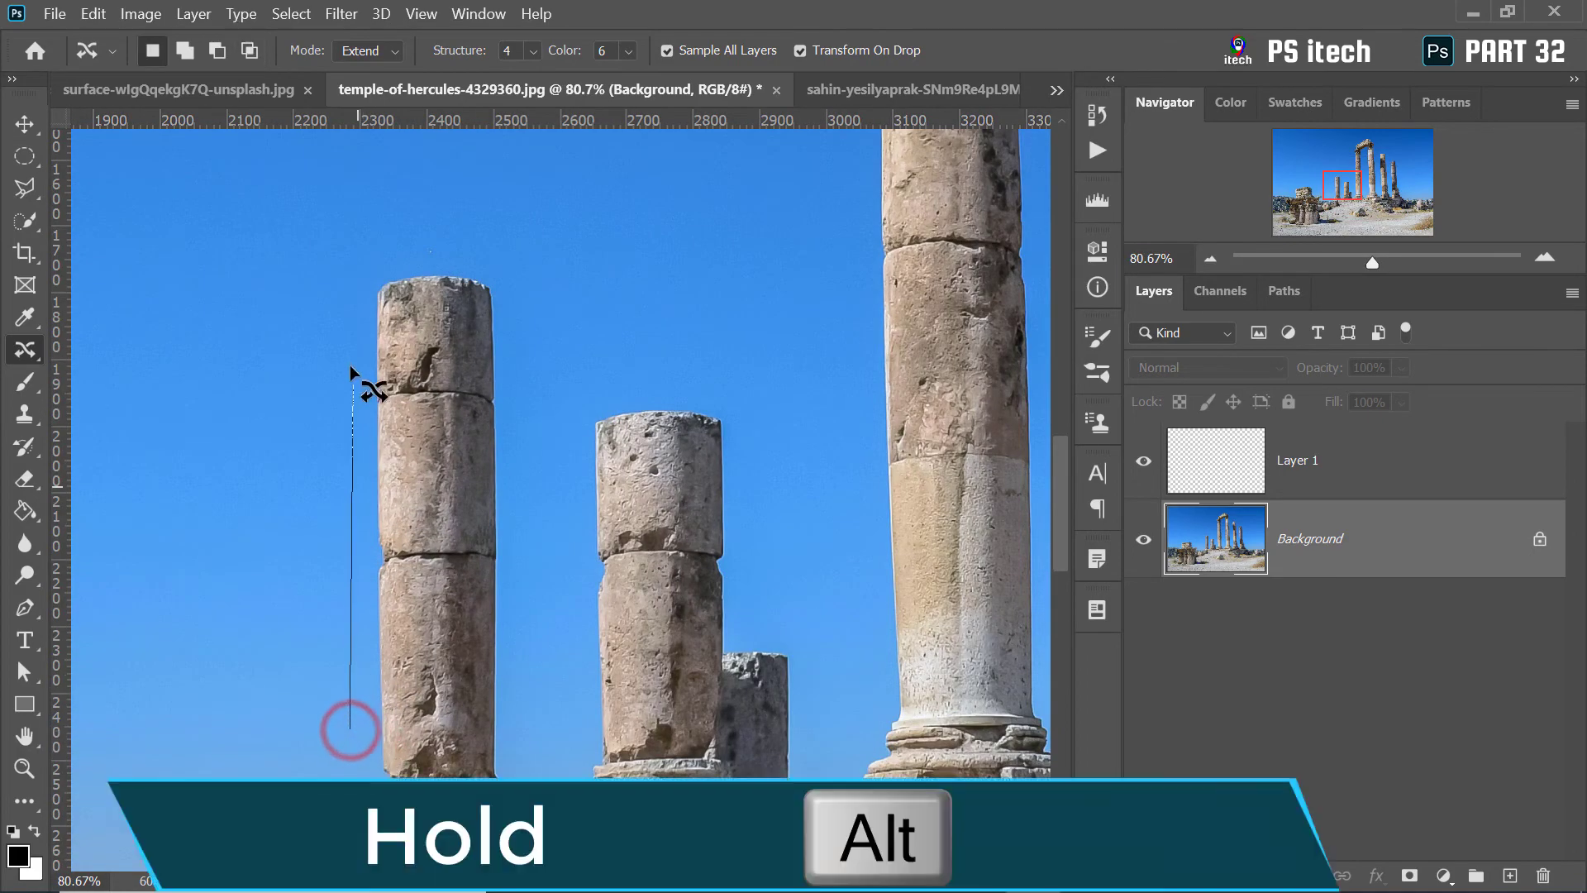
pyautogui.moveTo(363, 750); pyautogui.dragTo(355, 276)
pyautogui.click(351, 265)
pyautogui.click(494, 247)
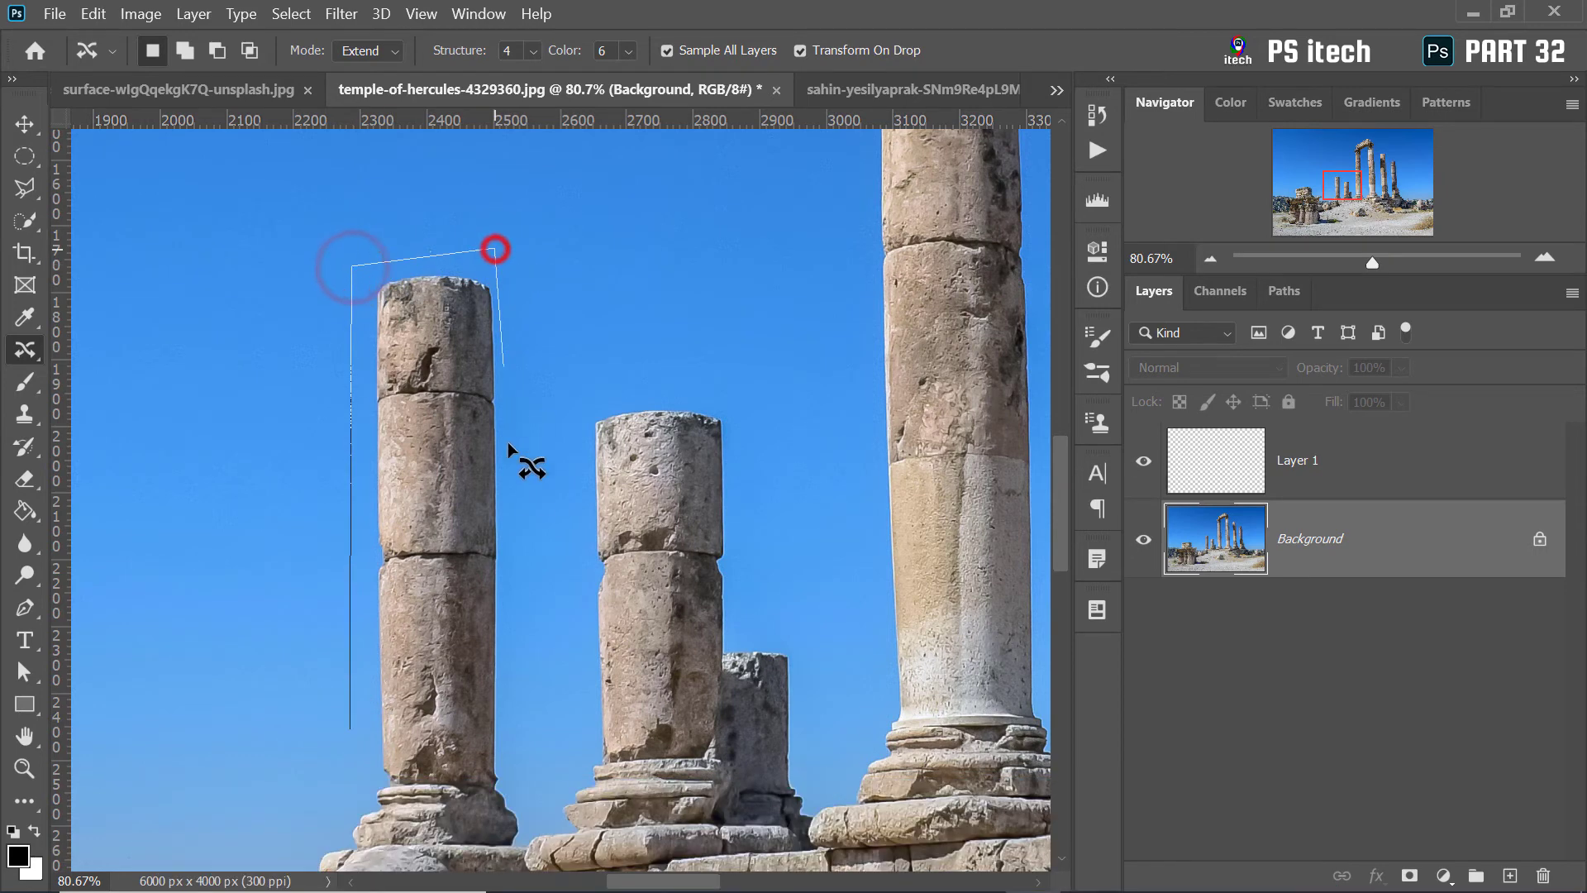
pyautogui.click(504, 777)
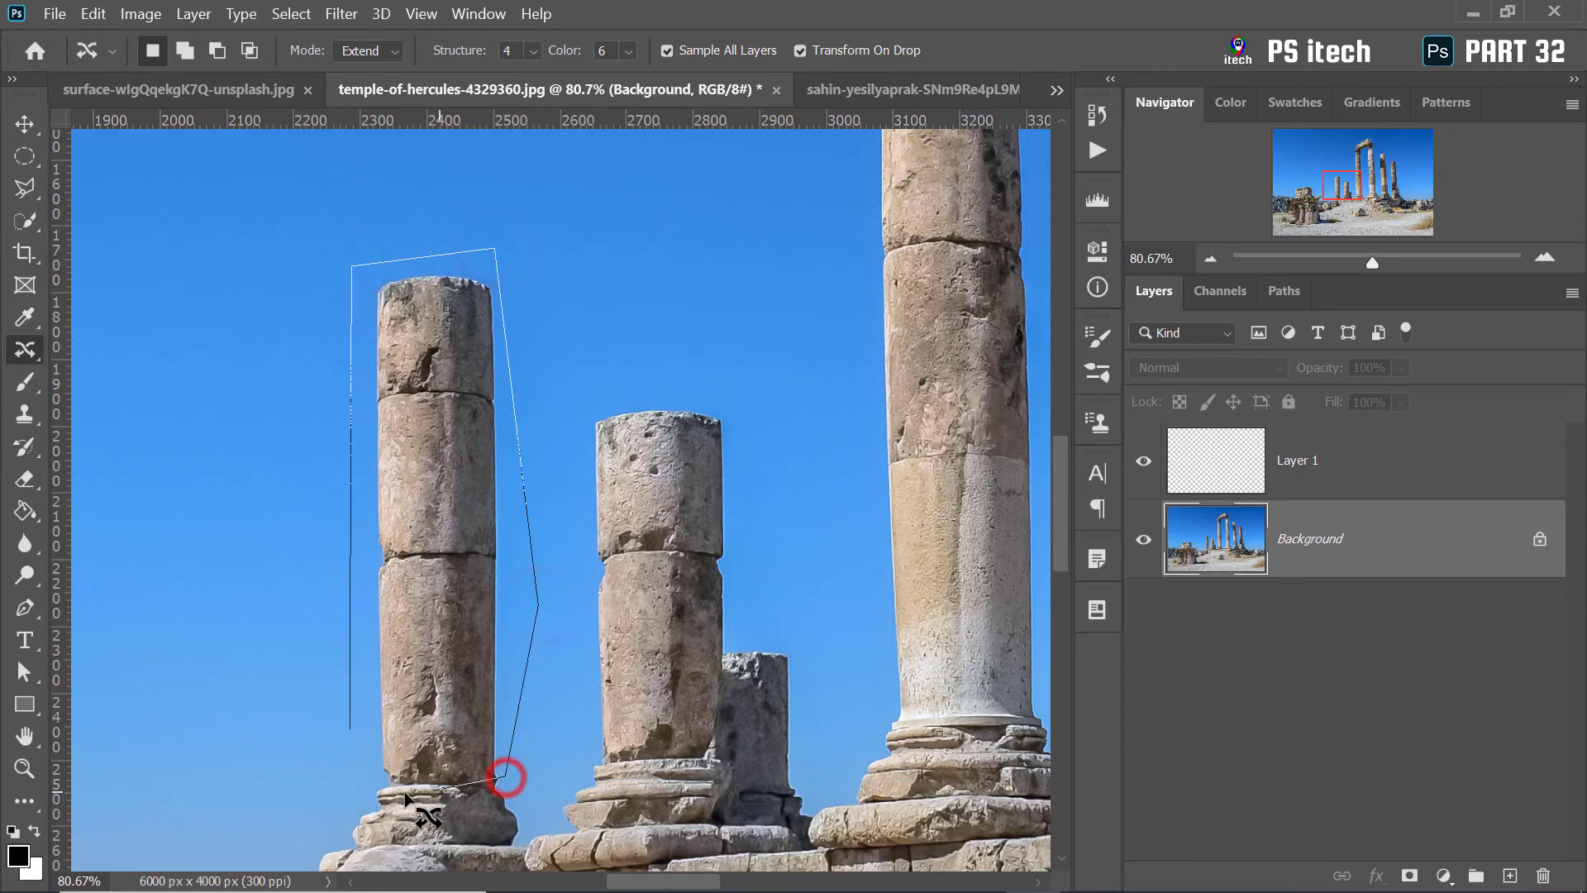
pyautogui.click(379, 790)
pyautogui.click(349, 732)
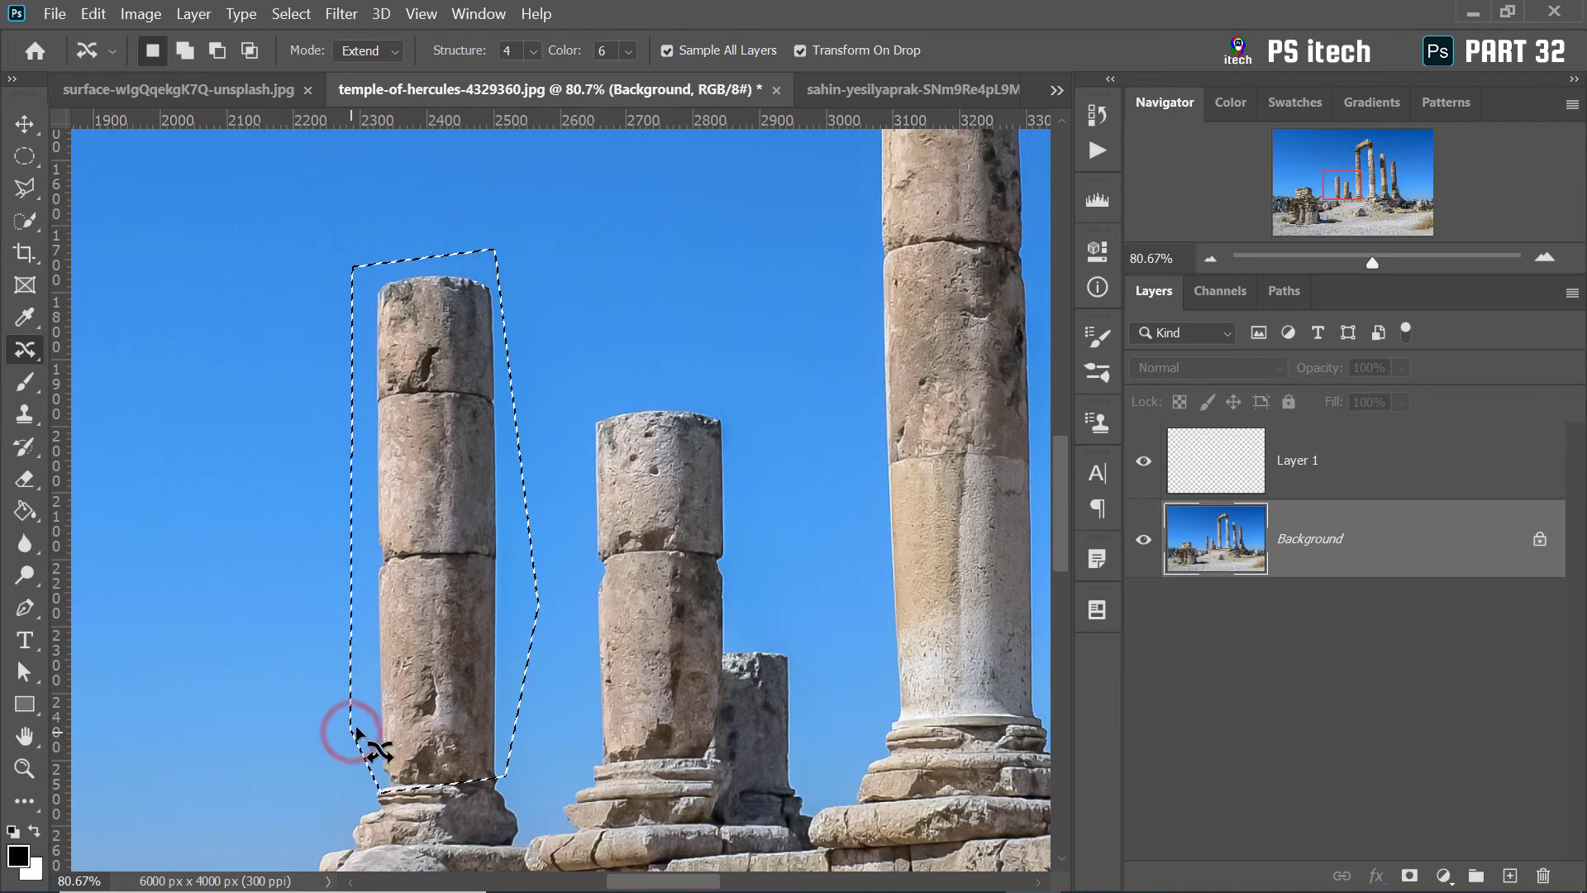
# Step: Move the column copy upward, enlarge it slightly, and commit the extension
pyautogui.moveTo(430, 724); pyautogui.dragTo(428, 347)
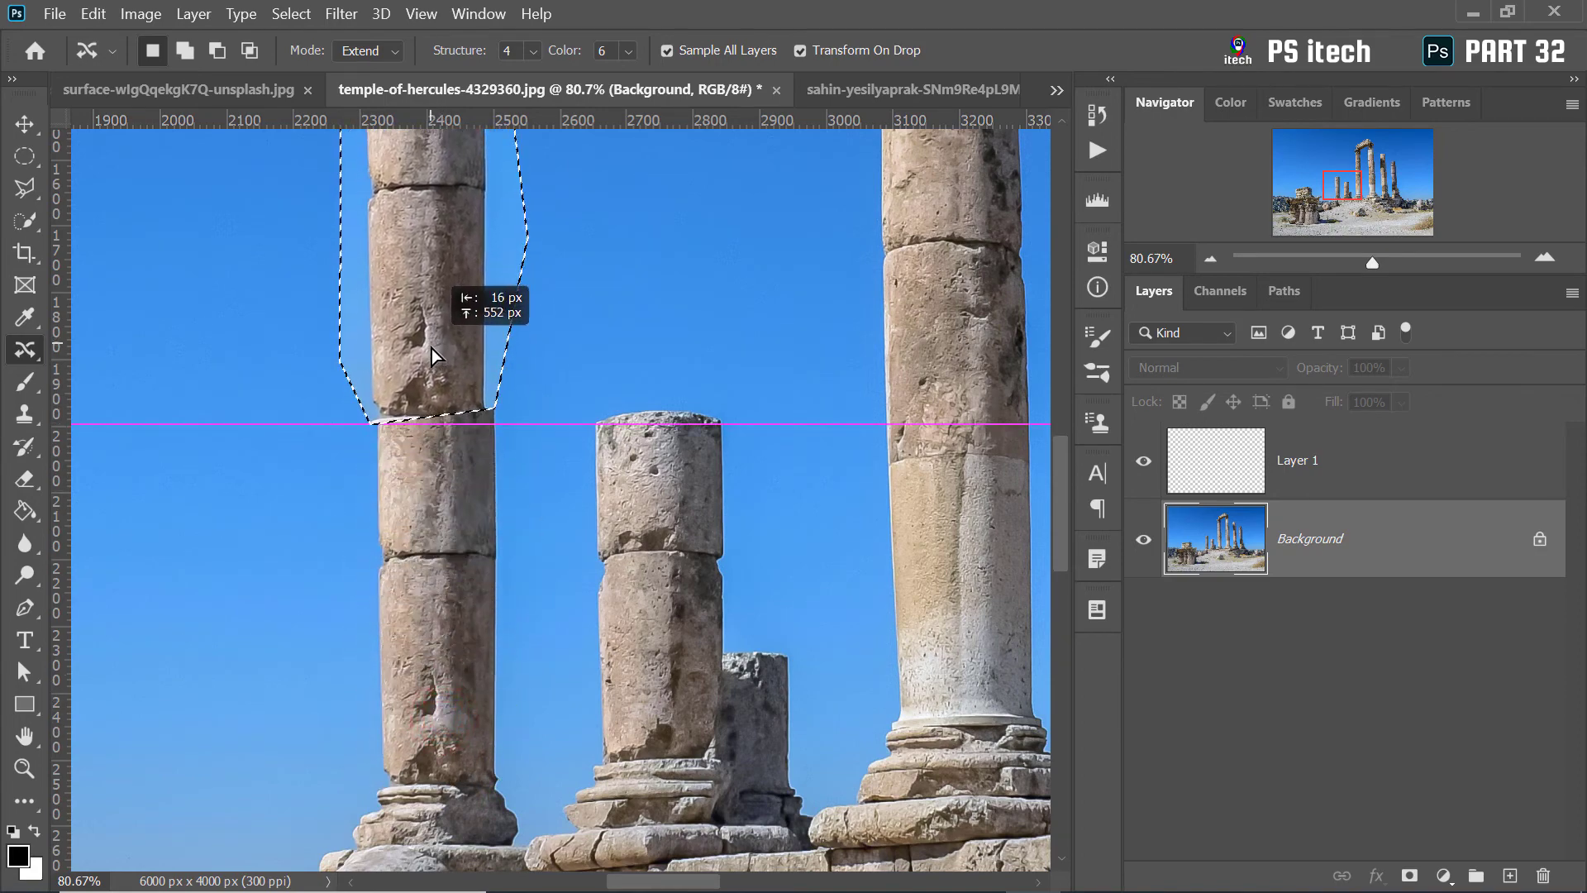
pyautogui.scroll(-3, 438, 403)
pyautogui.scroll(-2, 435, 419)
pyautogui.scroll(-1, 435, 419)
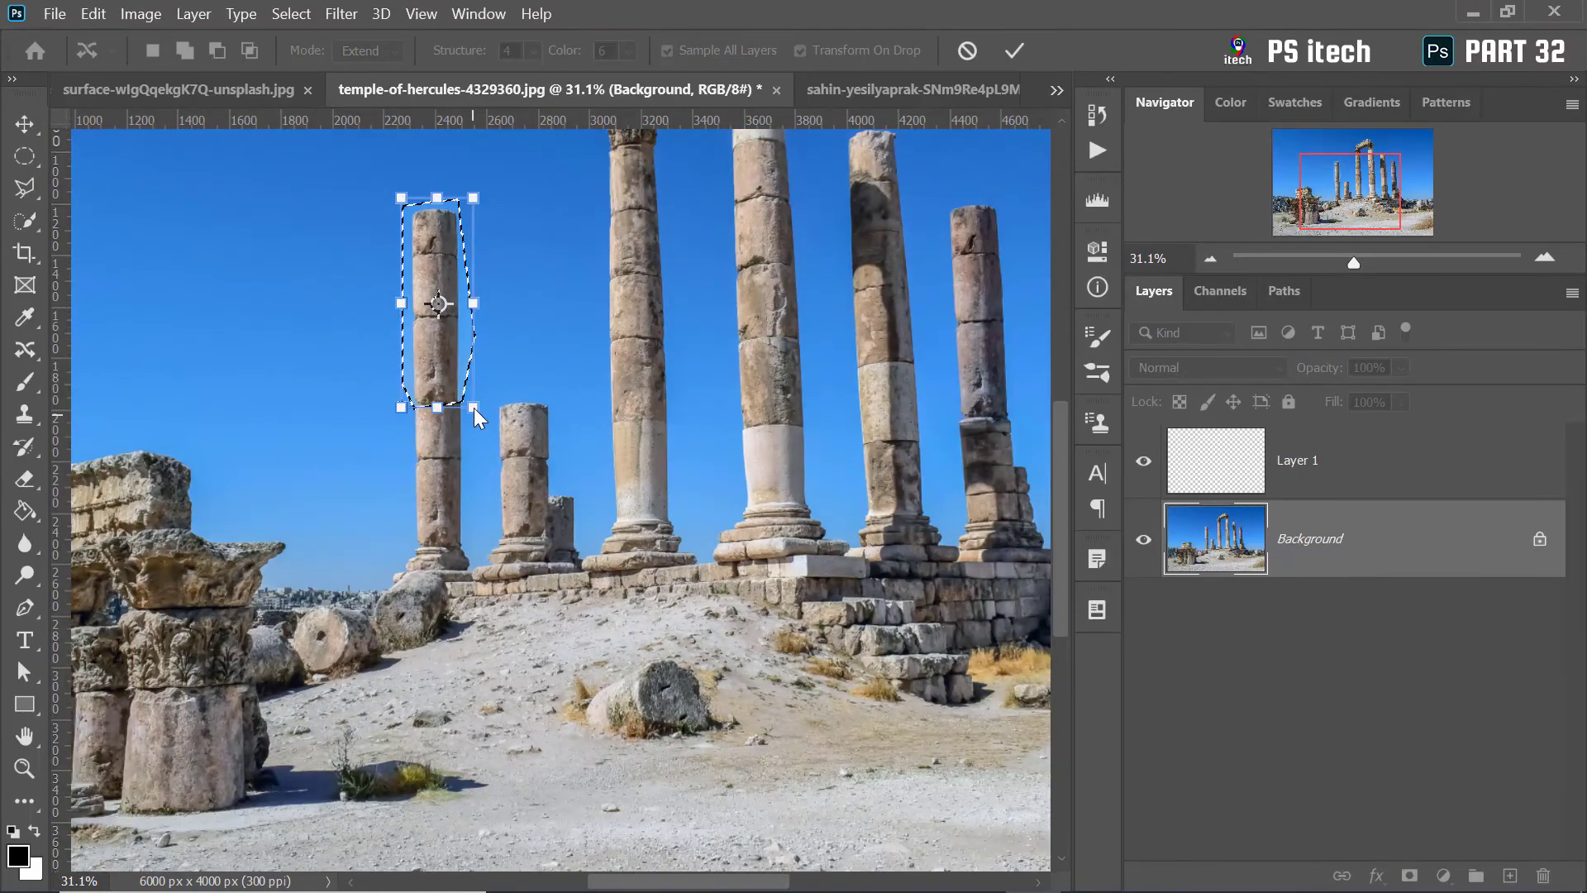
pyautogui.click(474, 408)
pyautogui.moveTo(473, 409); pyautogui.dragTo(480, 426)
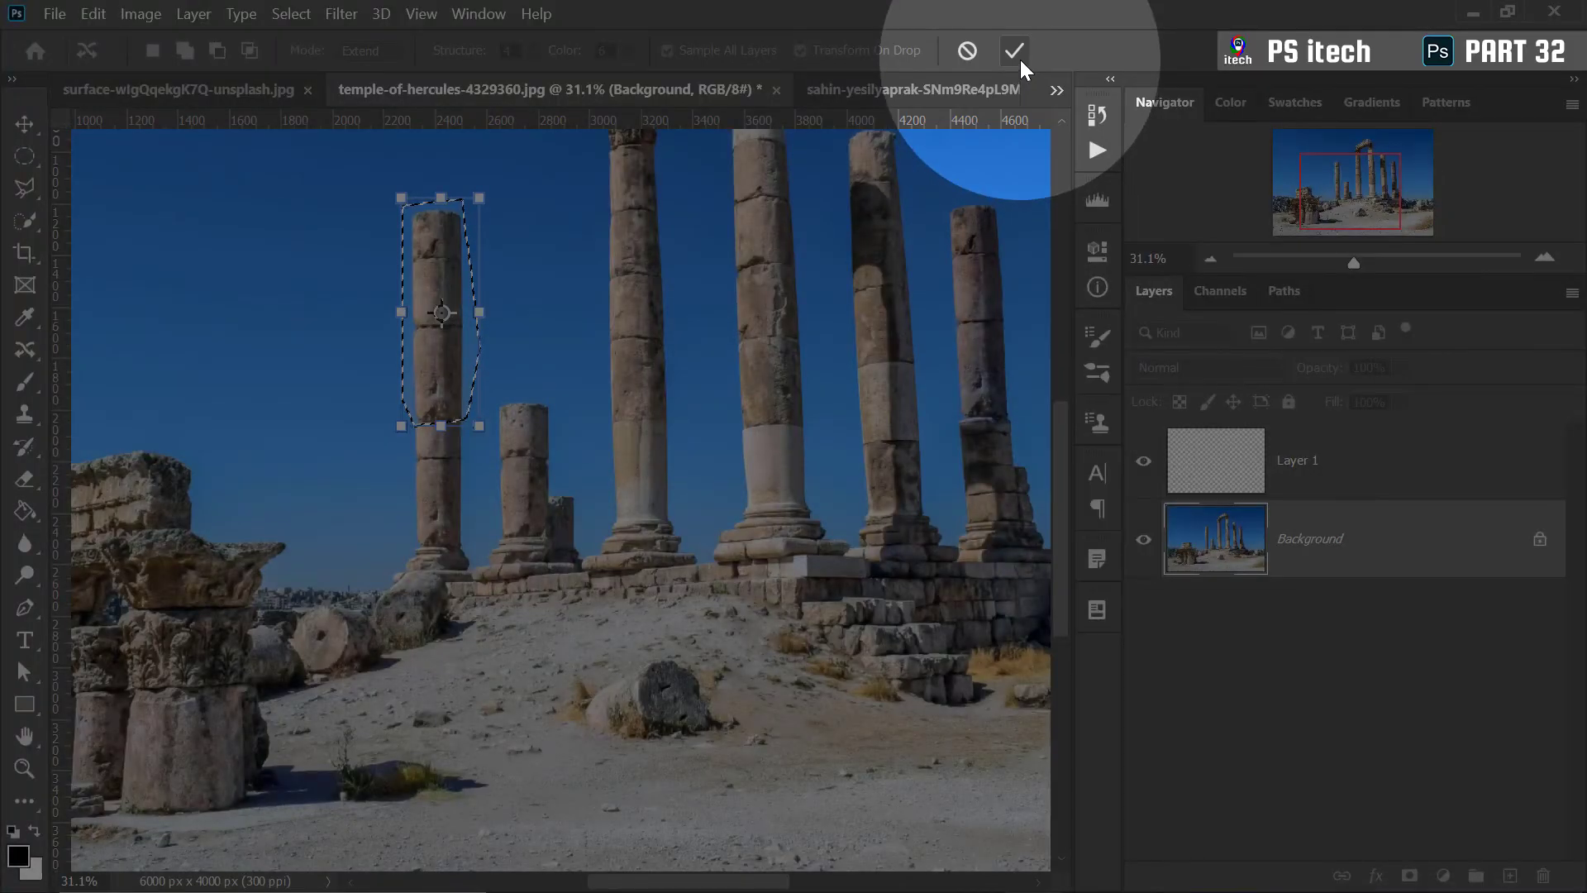
pyautogui.click(1017, 51)
pyautogui.scroll(4, 646, 305)
pyautogui.moveTo(635, 265); pyautogui.dragTo(637, 506)
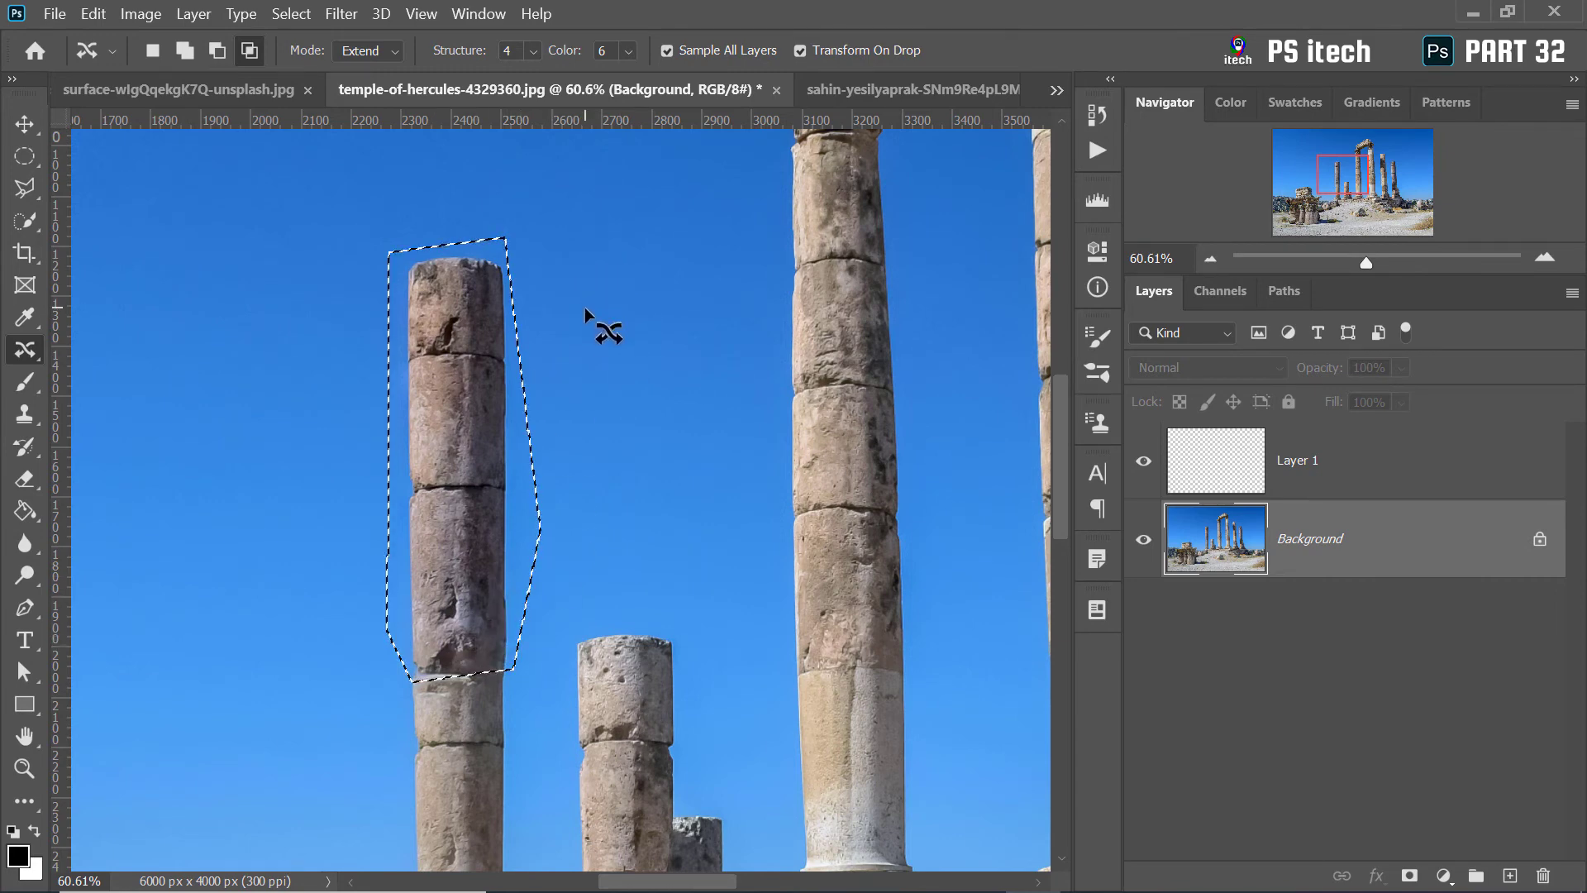
# Step: Hide selection edges and test the column blend with Color adaptation 0
pyautogui.hotkey('ctrl', 'h')
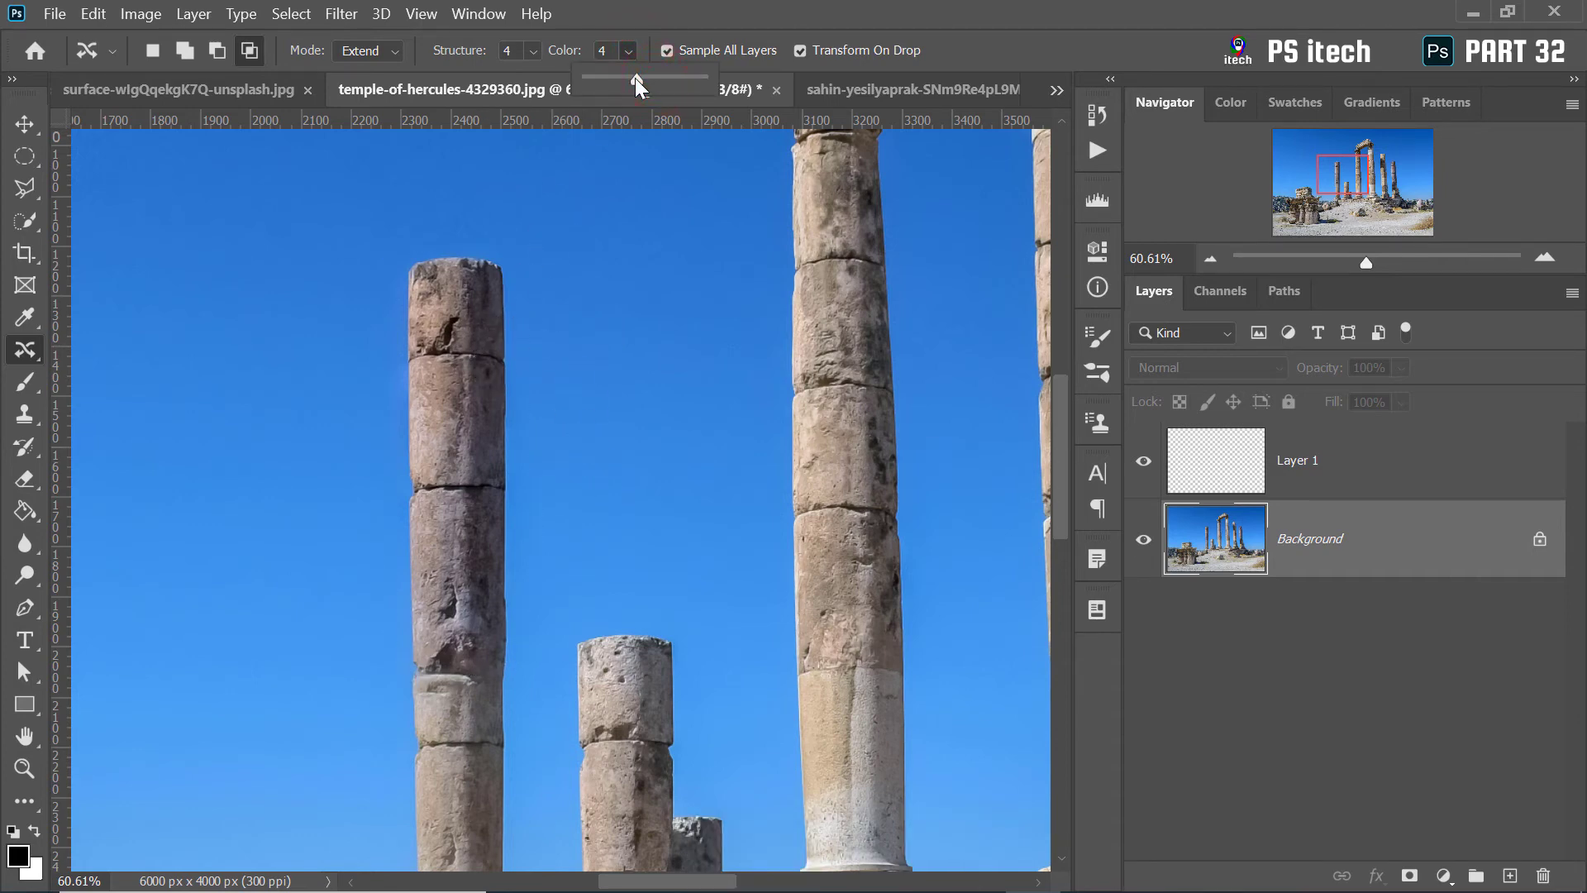
pyautogui.moveTo(627, 78); pyautogui.dragTo(574, 87)
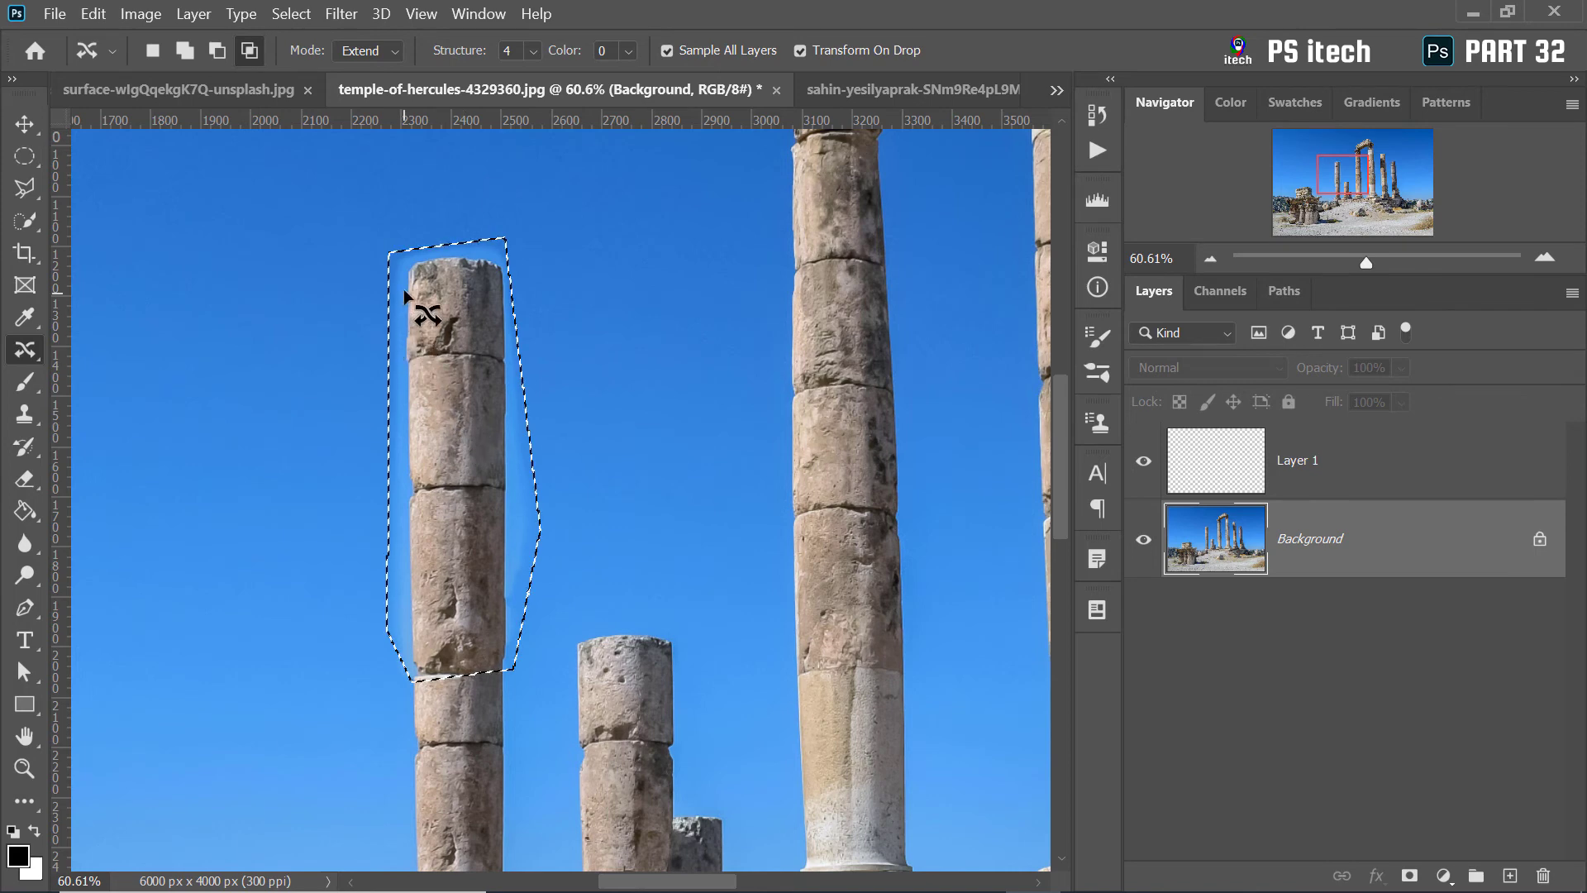
pyautogui.moveTo(389, 252); pyautogui.dragTo(393, 312)
pyautogui.hotkey('ctrl', 'h')
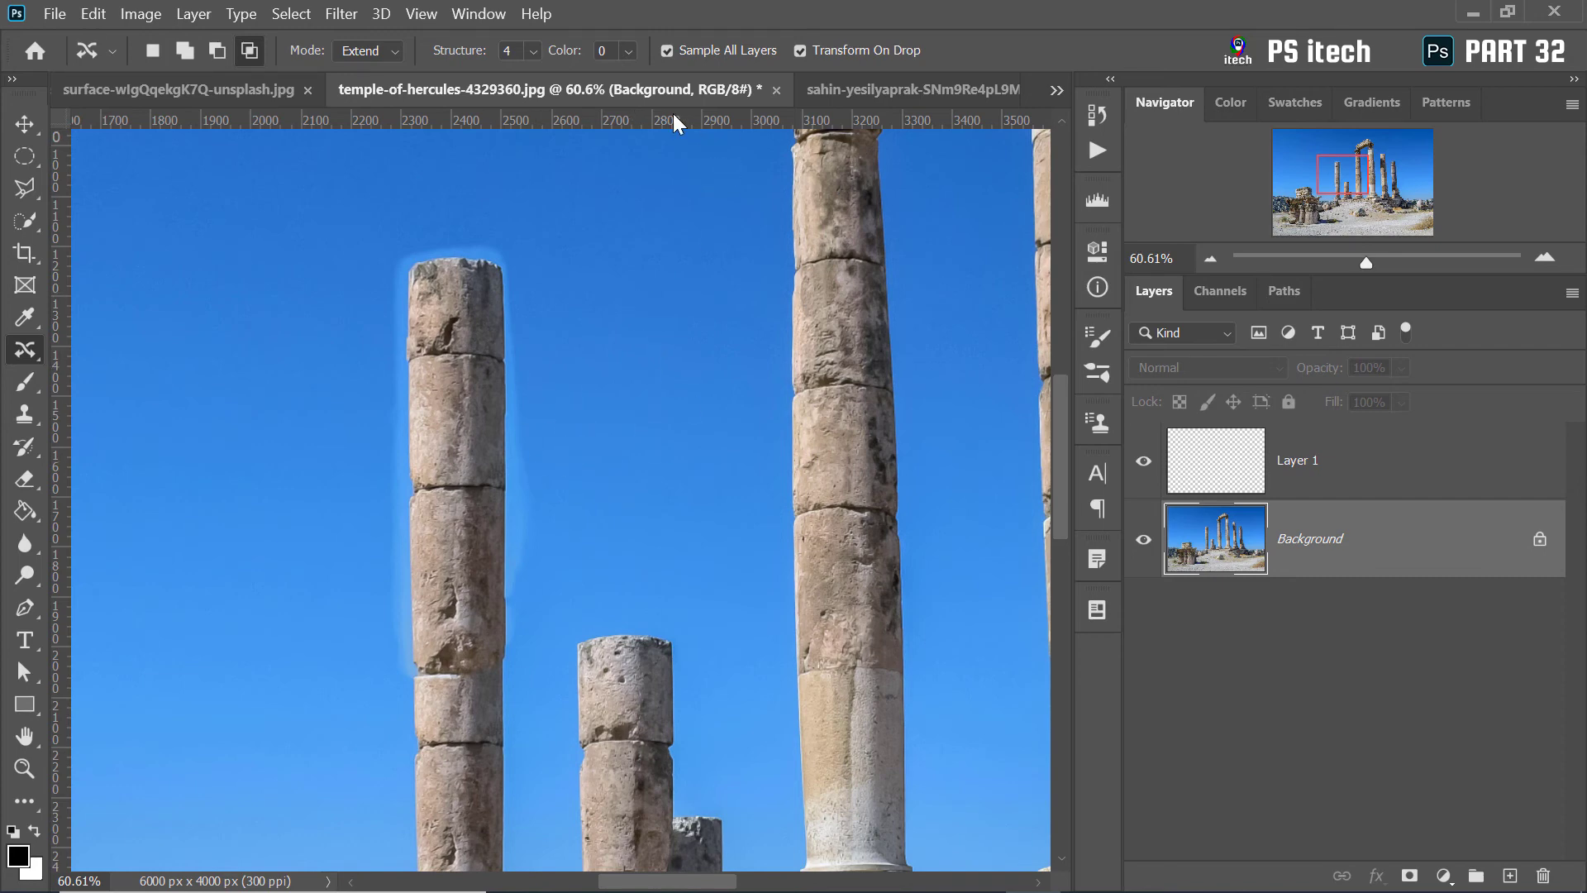
# Step: Raise Color adaptation to 4, settle on 3, and clear the selection
pyautogui.click(628, 50)
pyautogui.moveTo(630, 77); pyautogui.dragTo(676, 85)
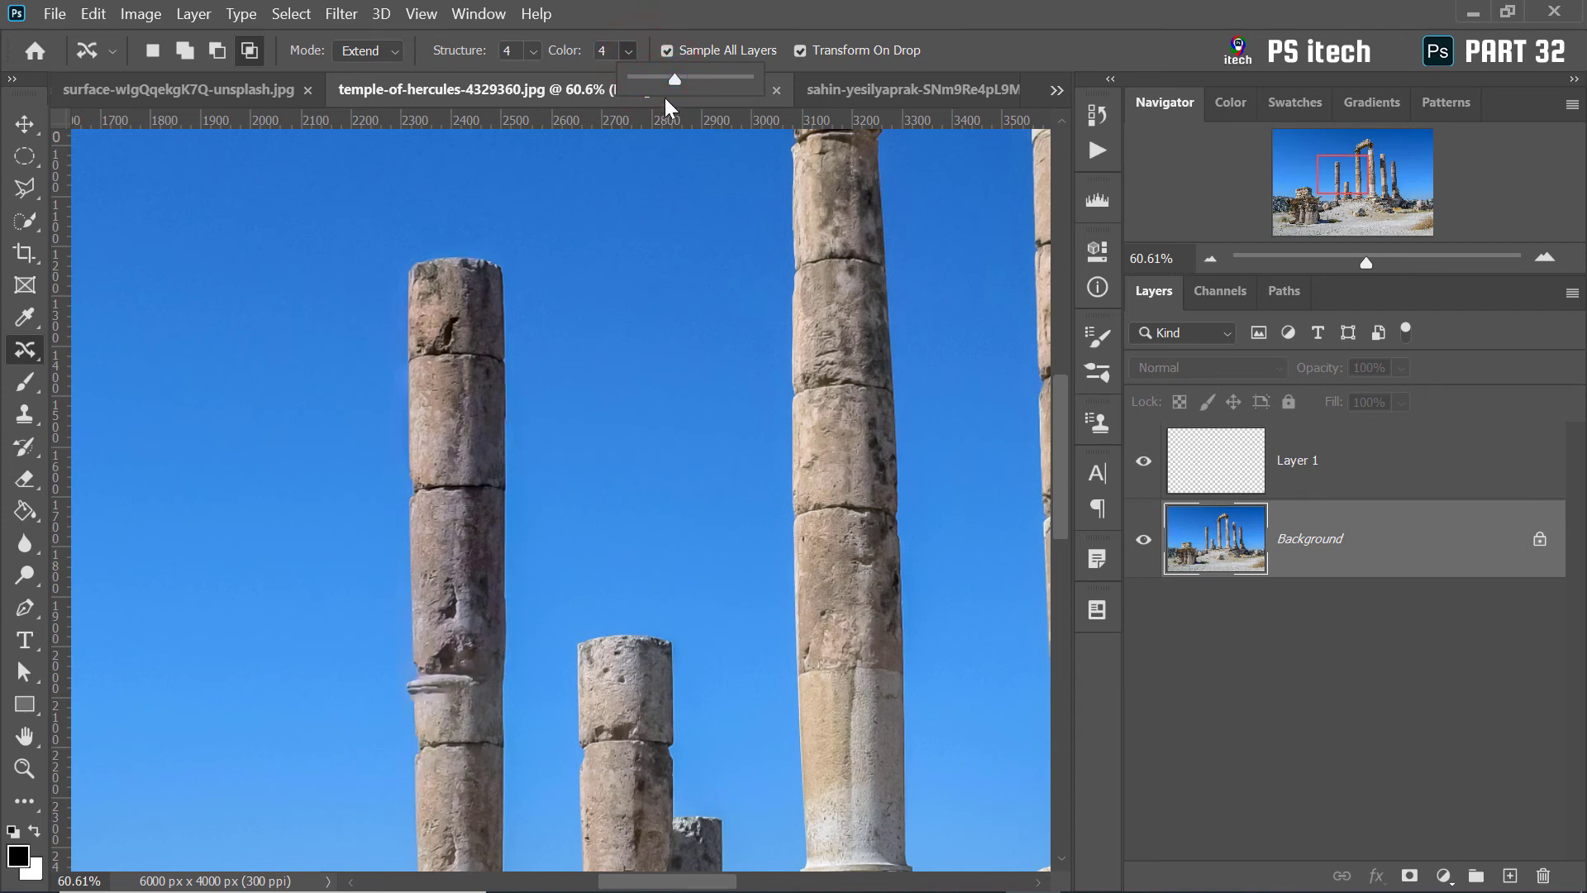
pyautogui.moveTo(675, 78); pyautogui.dragTo(663, 80)
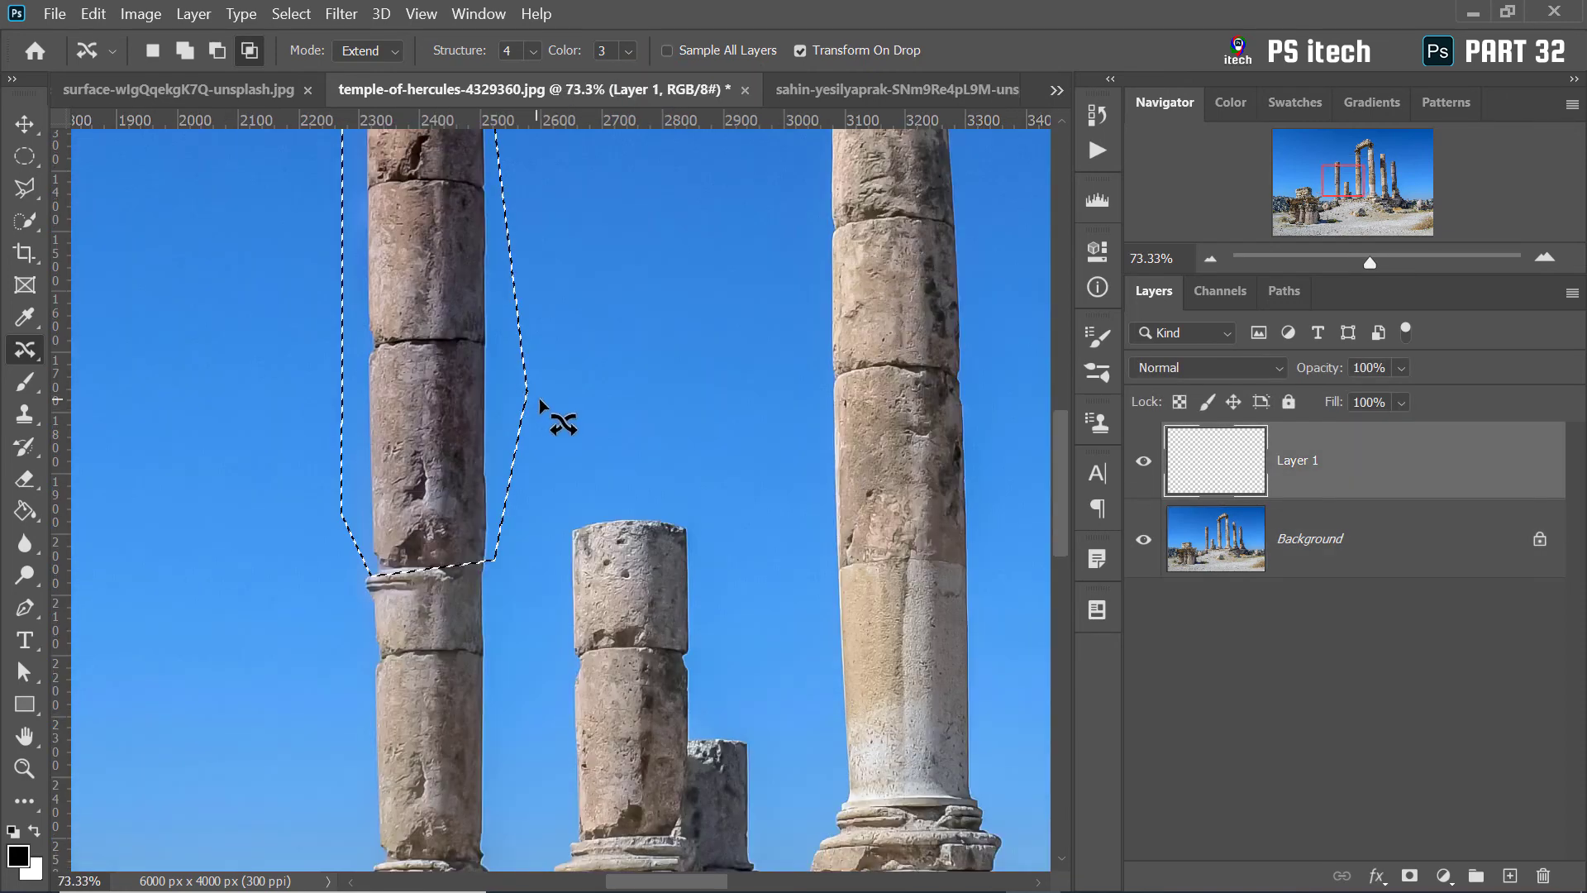
pyautogui.hotkey('ctrl', 'd')
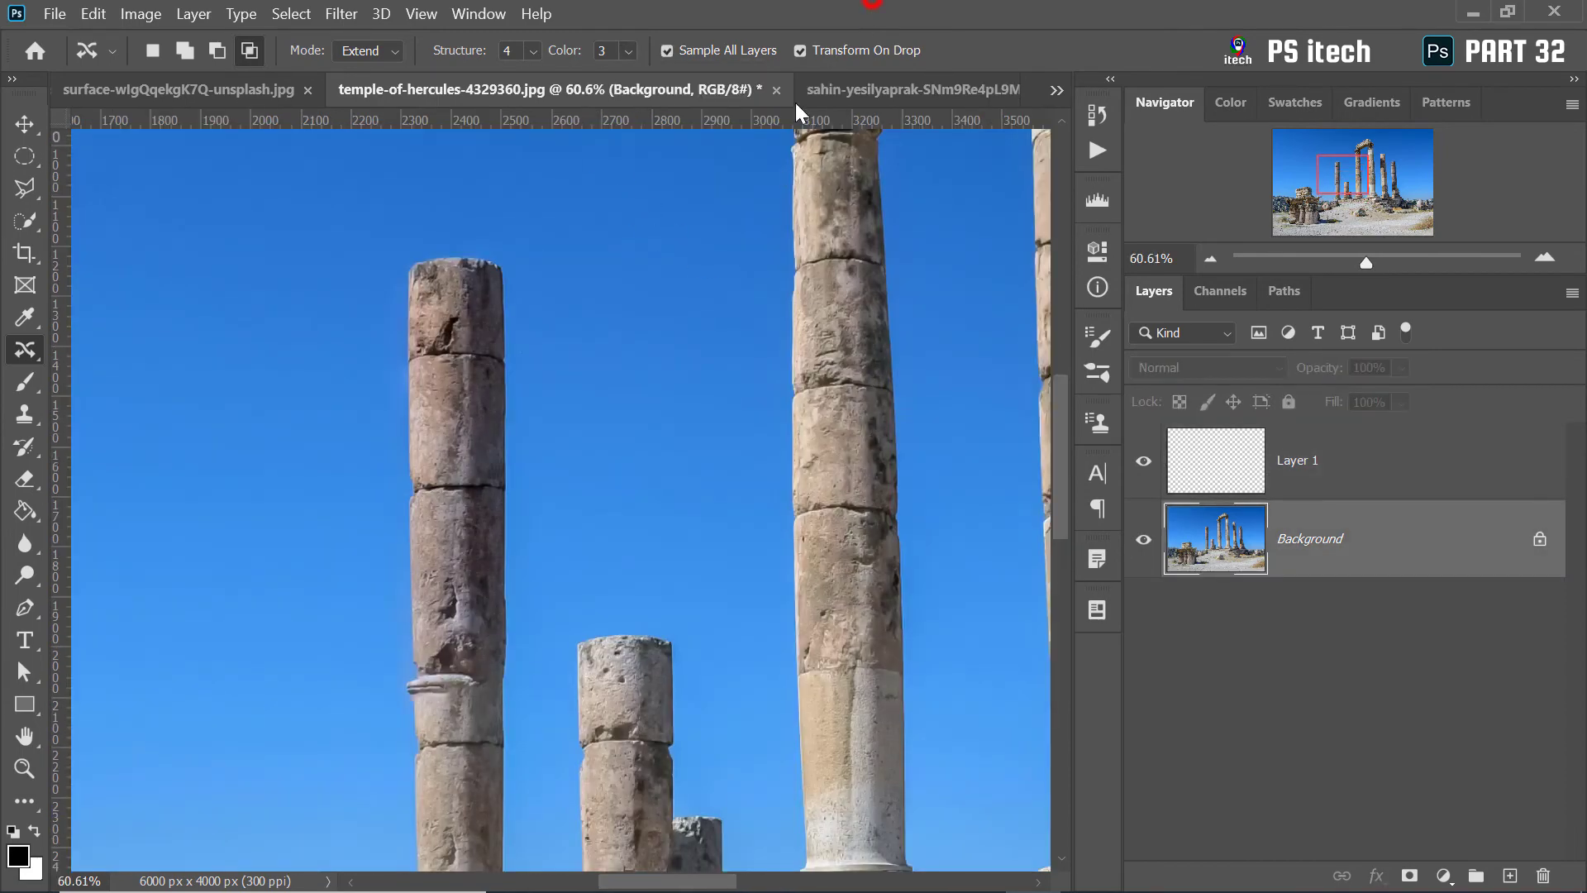
pyautogui.scroll(-5, 623, 524)
# Step: Add a new Layer 1 and turn on Sample All Layers
pyautogui.scroll(-2, 601, 510)
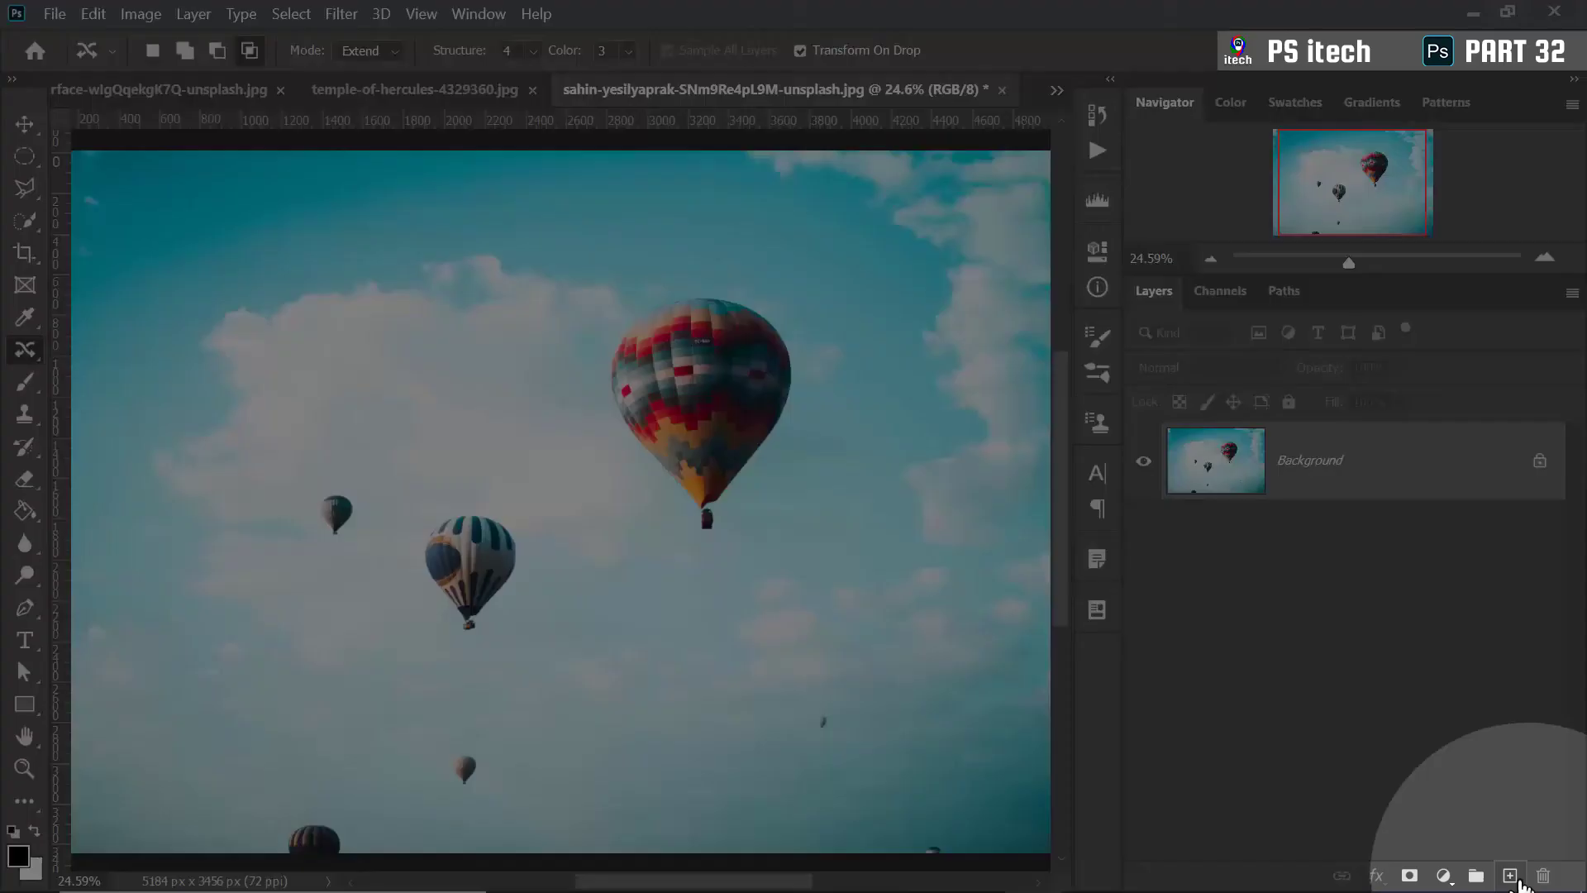
pyautogui.click(1509, 876)
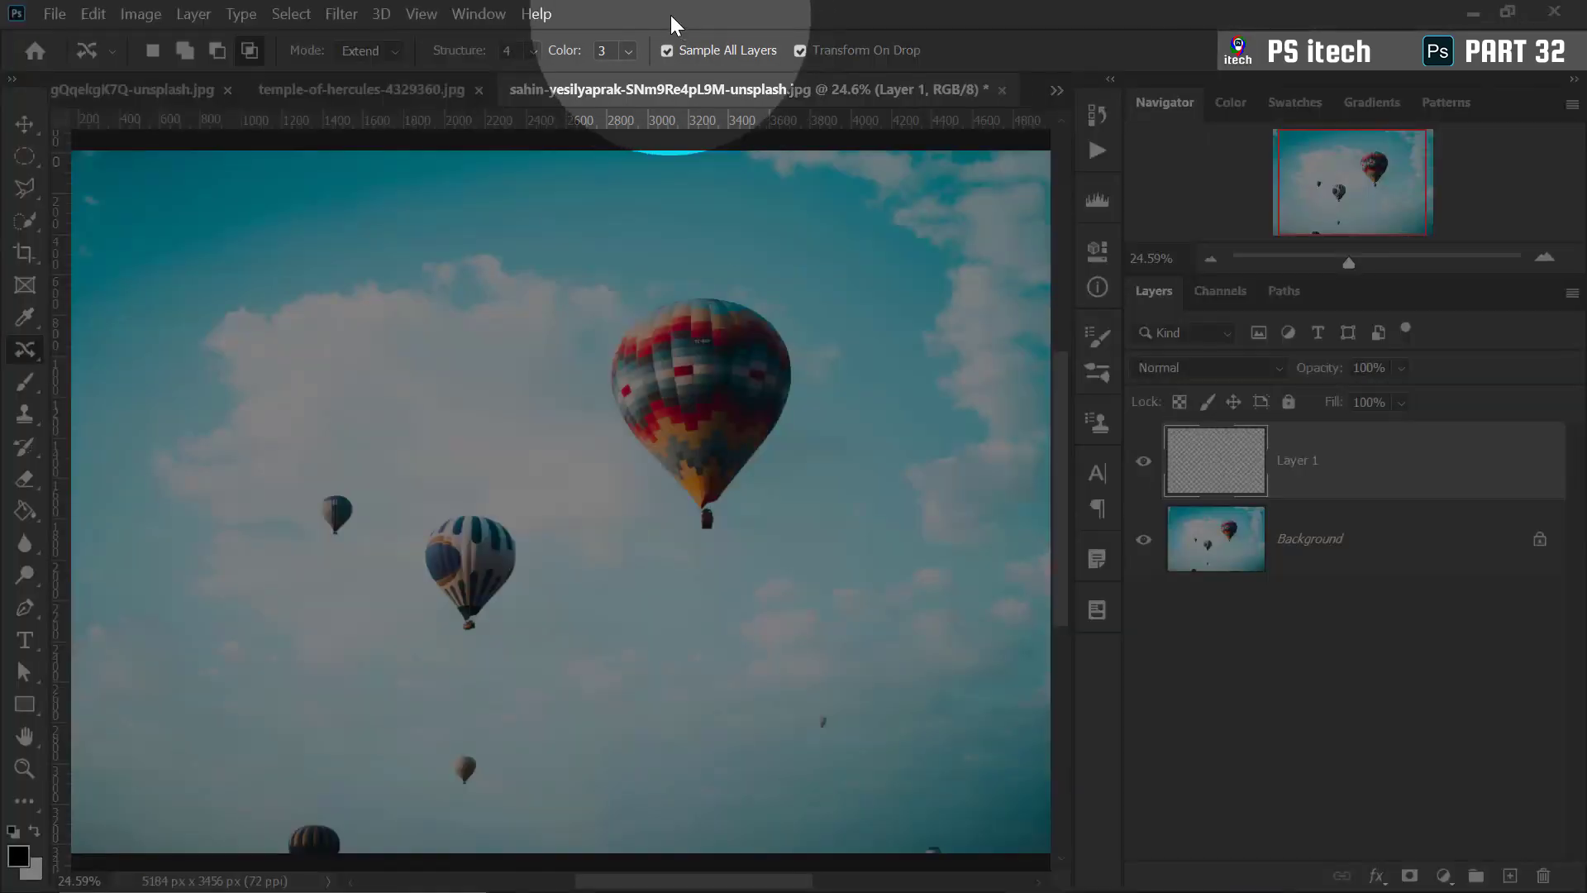
pyautogui.click(667, 51)
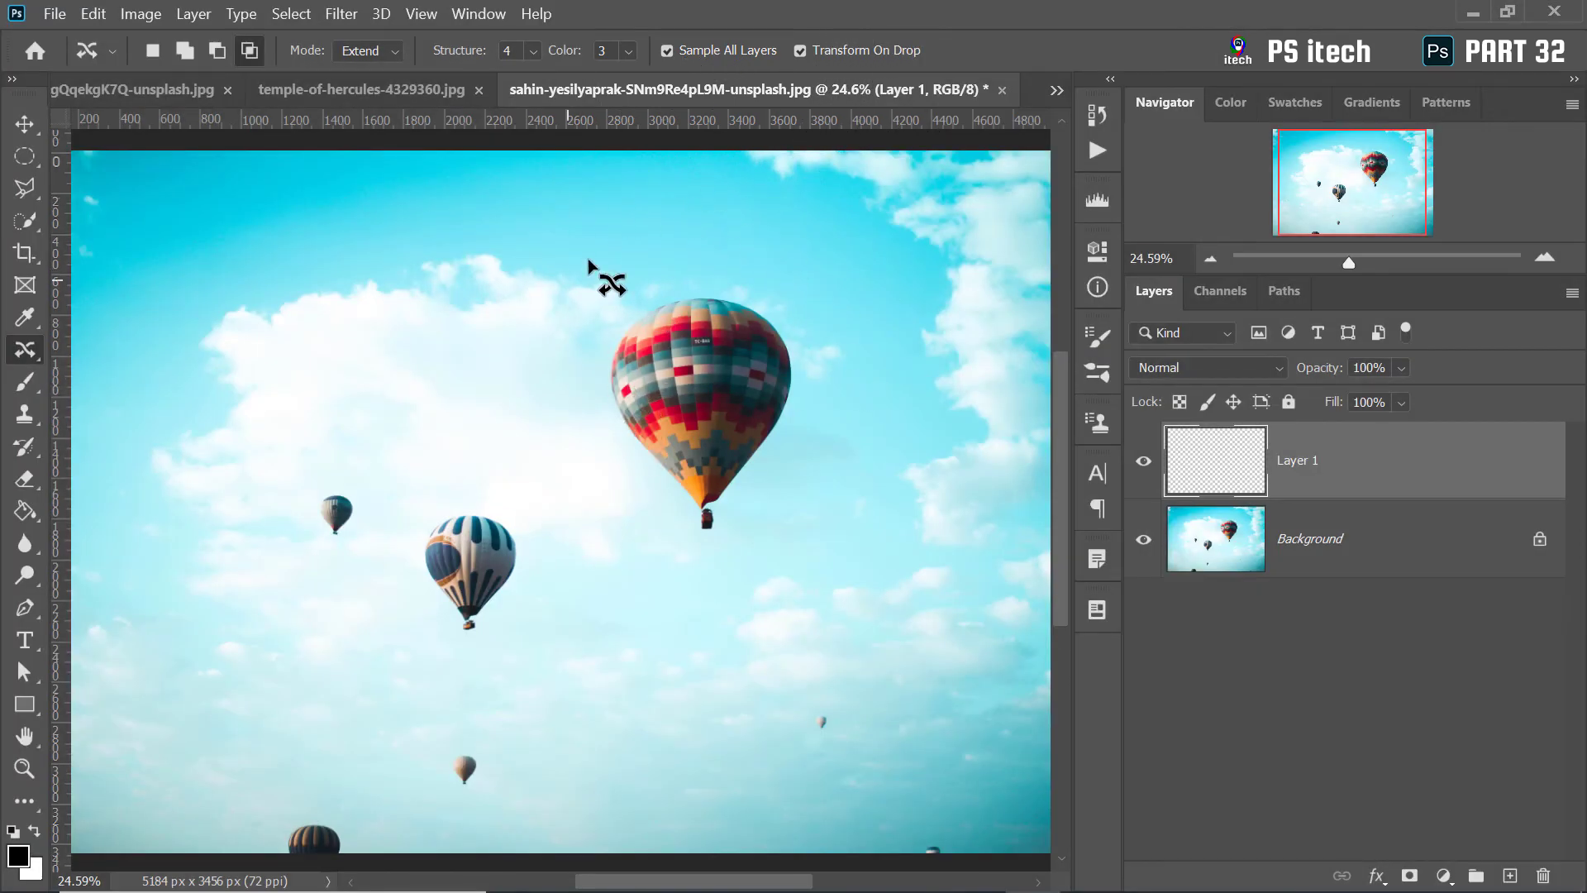
# Step: Copy the big balloon to the upper-left sky on Layer 1, commit, and deselect
pyautogui.moveTo(647, 277)
pyautogui.mouseDown()
pyautogui.moveTo(684, 553)
pyautogui.moveTo(808, 521)
pyautogui.moveTo(808, 326)
pyautogui.moveTo(645, 280)
pyautogui.mouseUp()
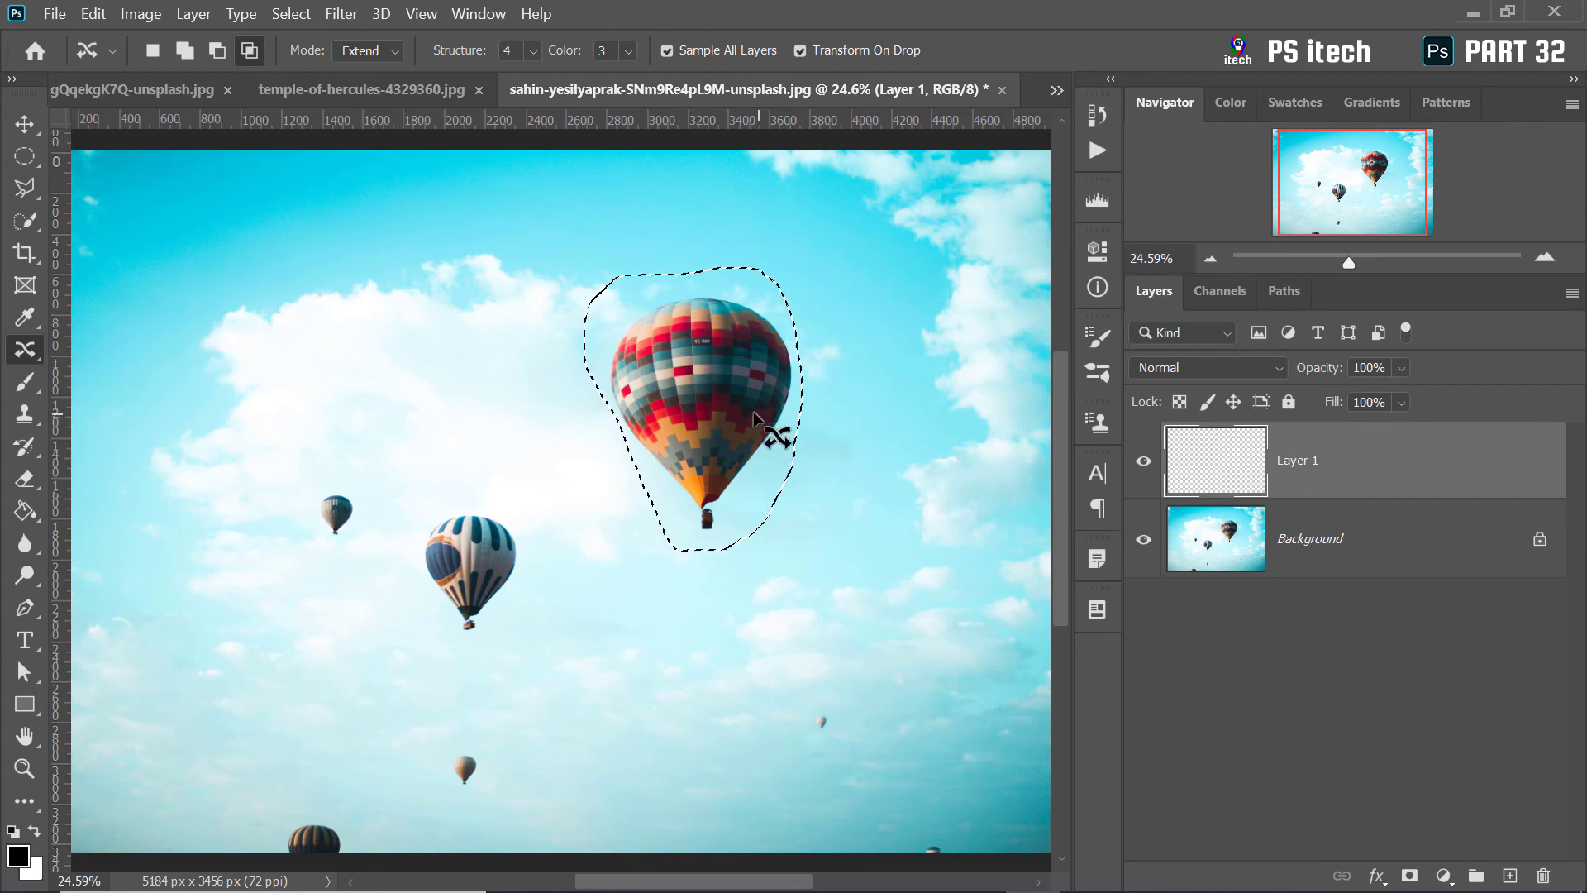
pyautogui.moveTo(716, 415); pyautogui.dragTo(181, 367)
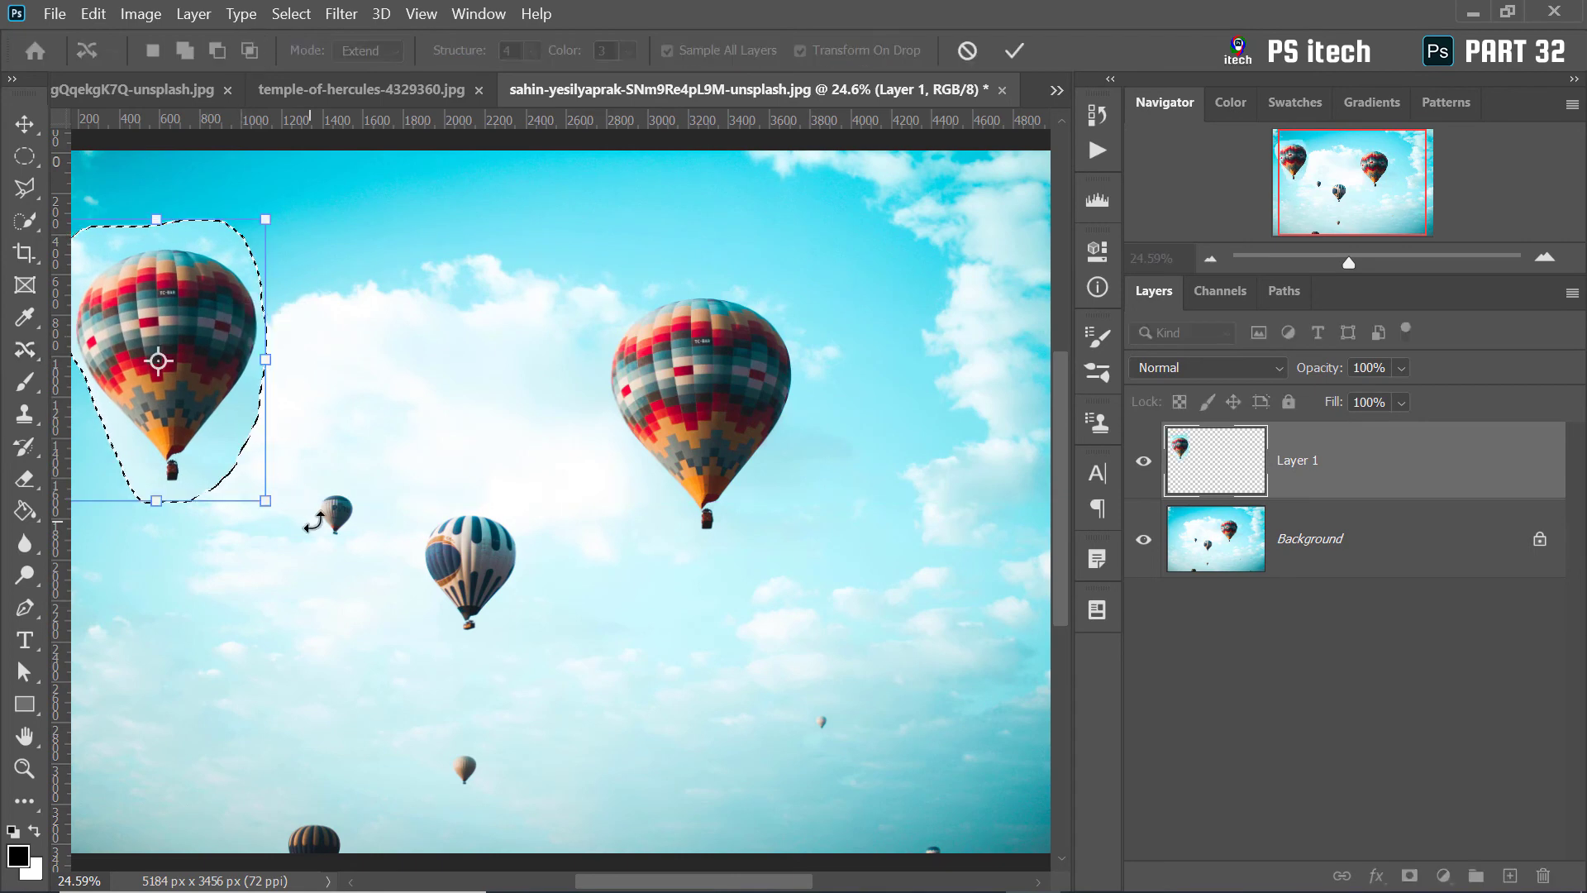
pyautogui.click(1024, 58)
pyautogui.hscroll(-5, 656, 612)
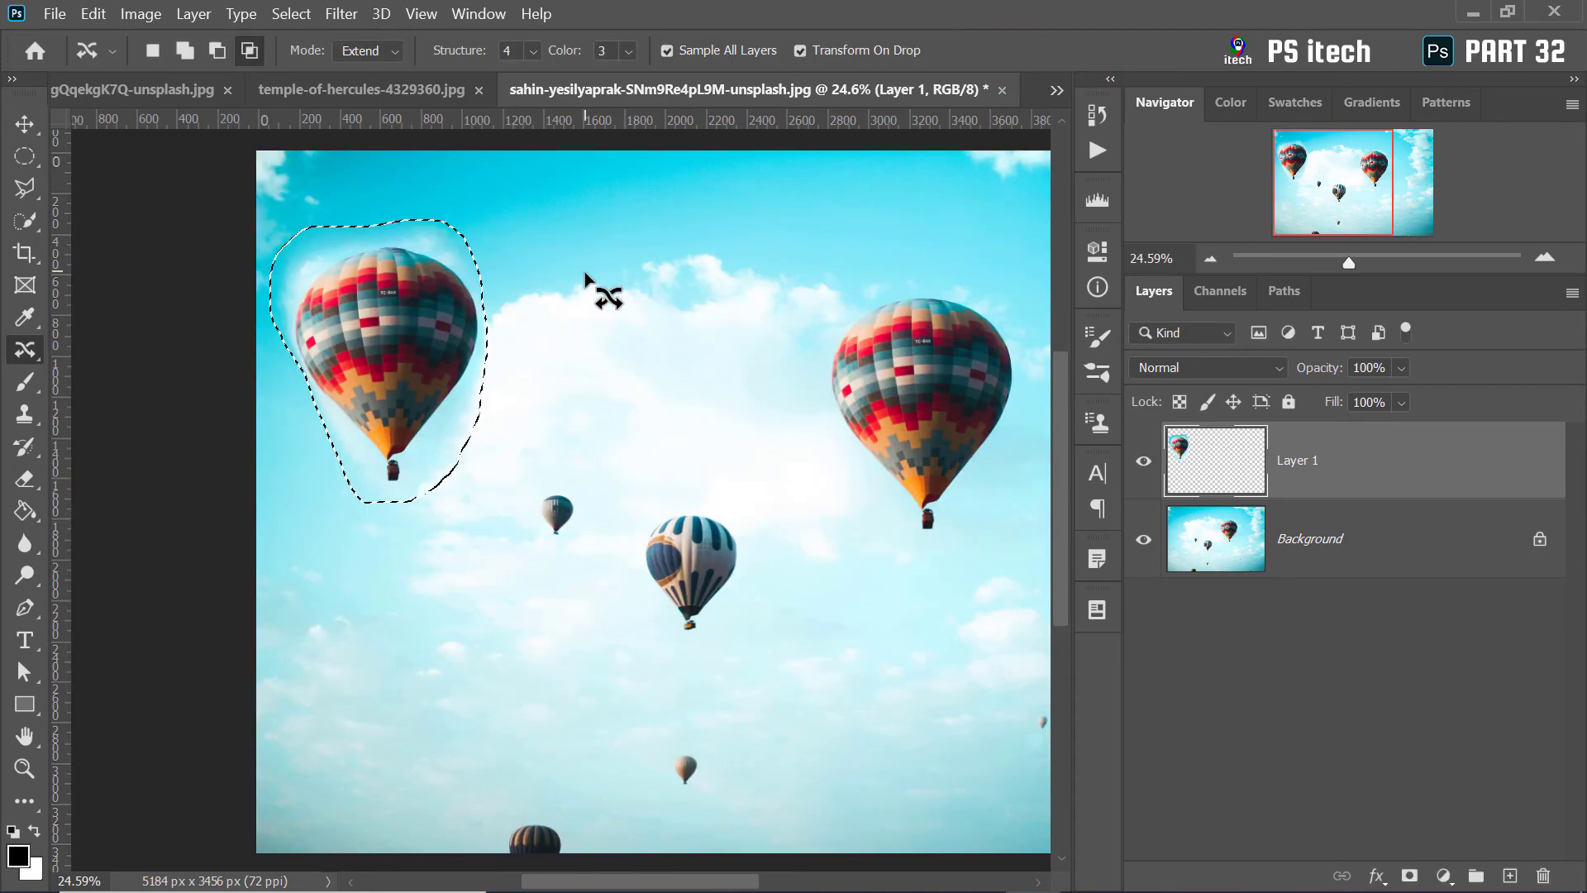
pyautogui.hotkey('ctrl', 'd')
pyautogui.click(1143, 538)
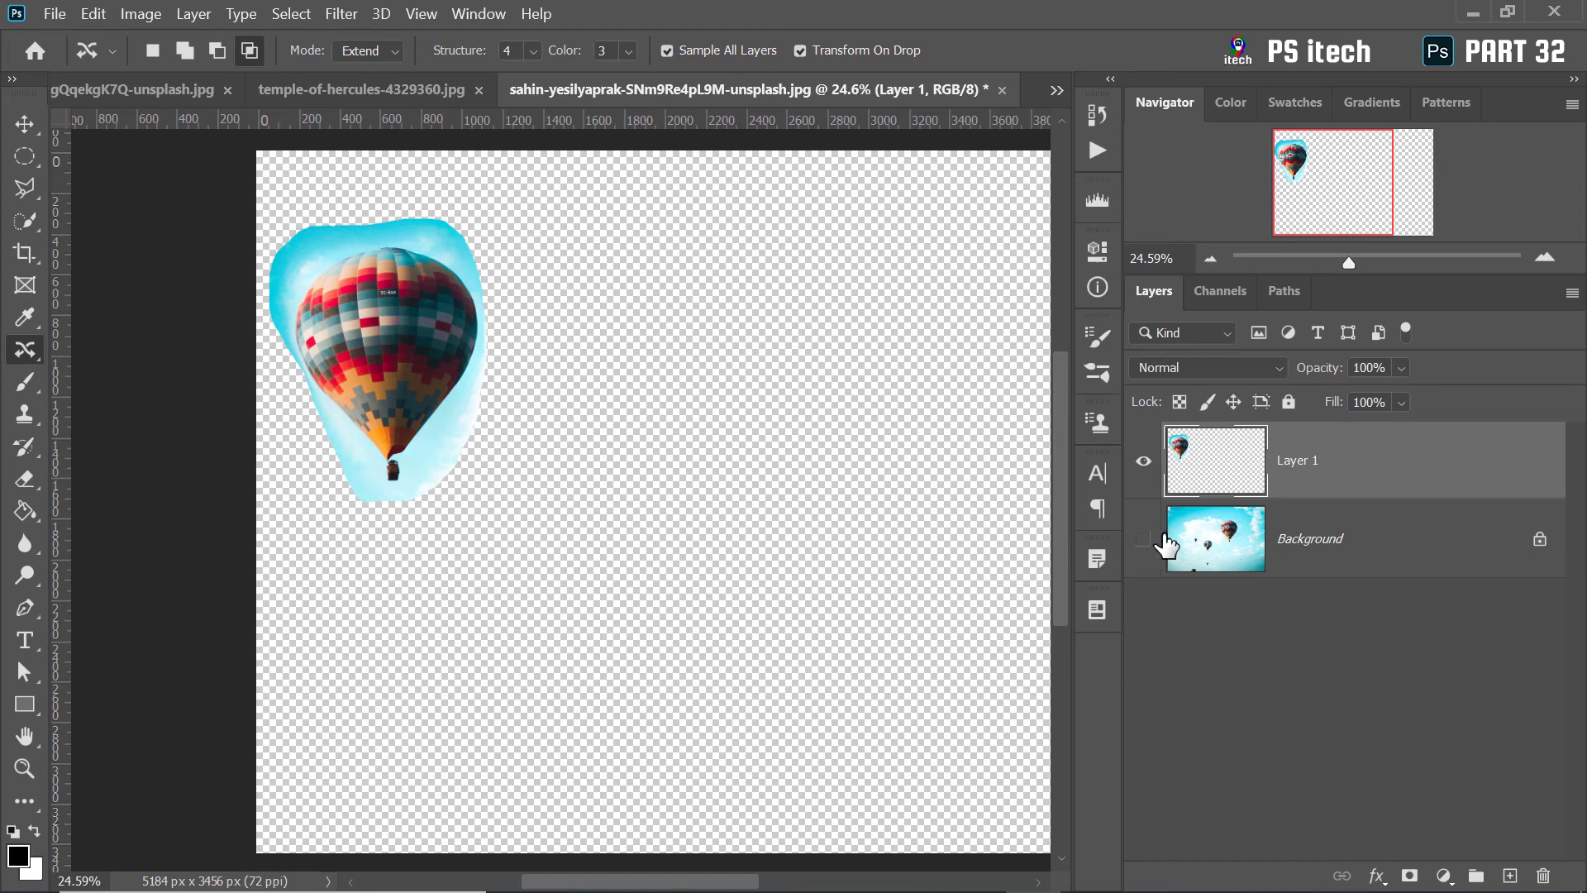
pyautogui.click(1143, 539)
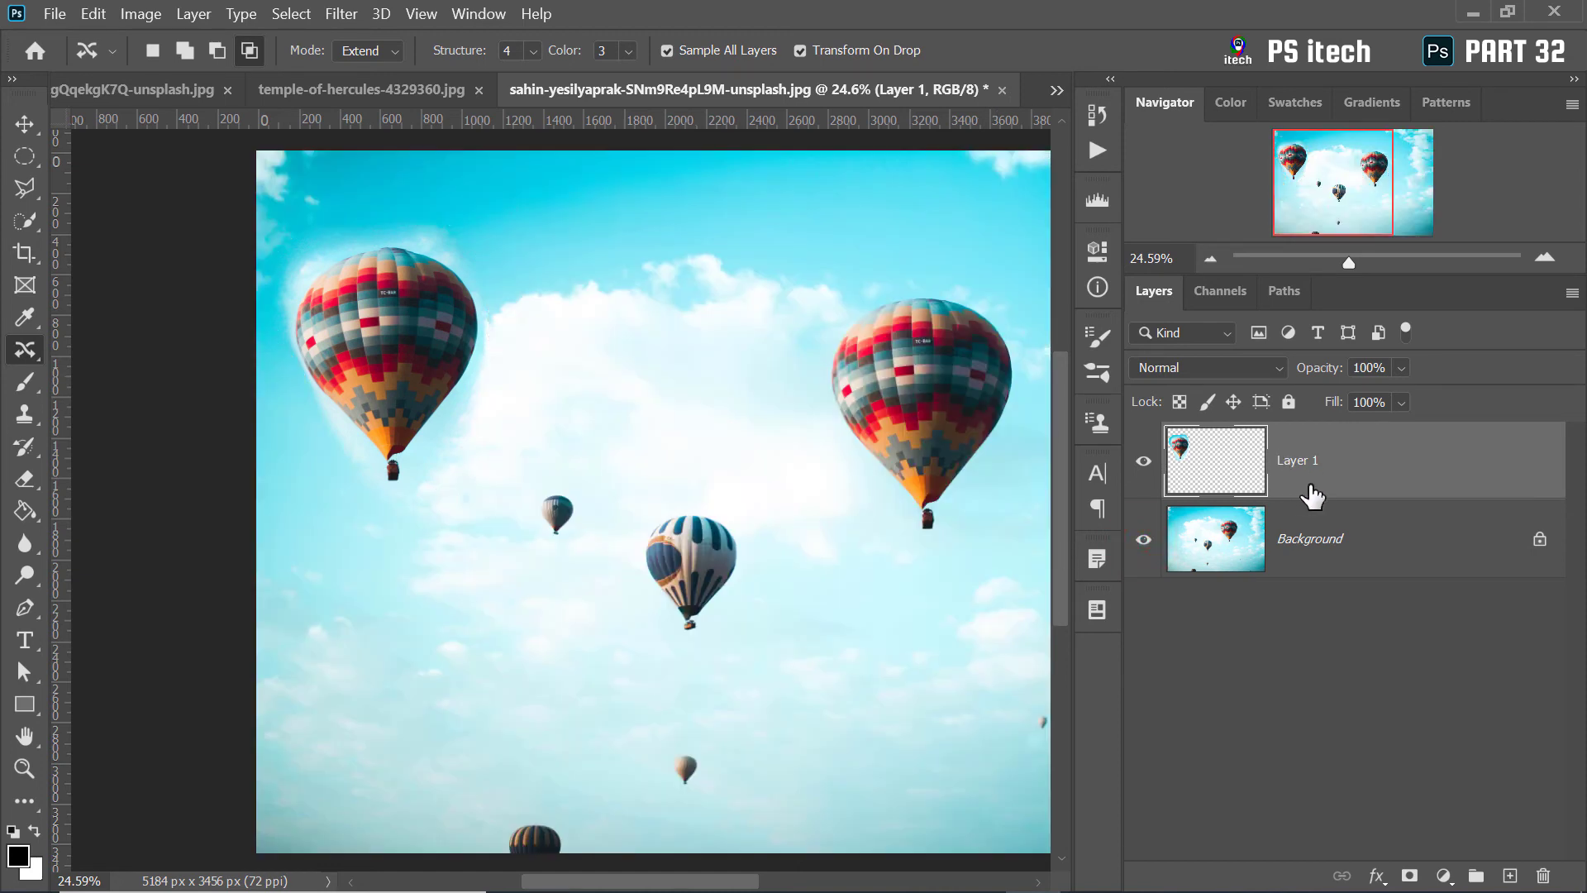
pyautogui.press('Delete')
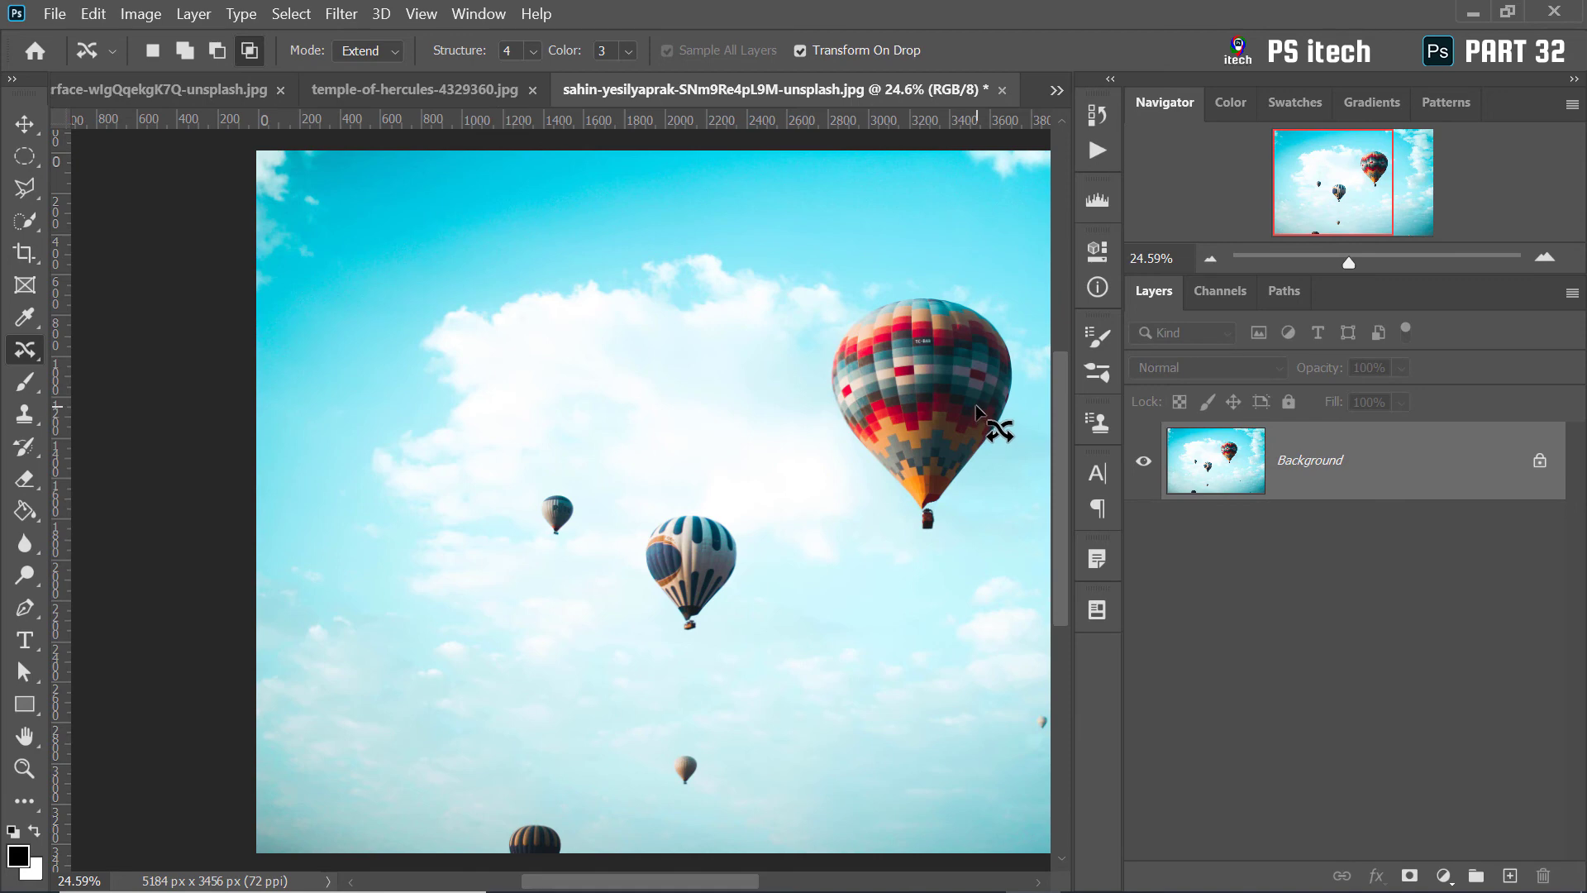
pyautogui.hotkey('ctrl', 'z')
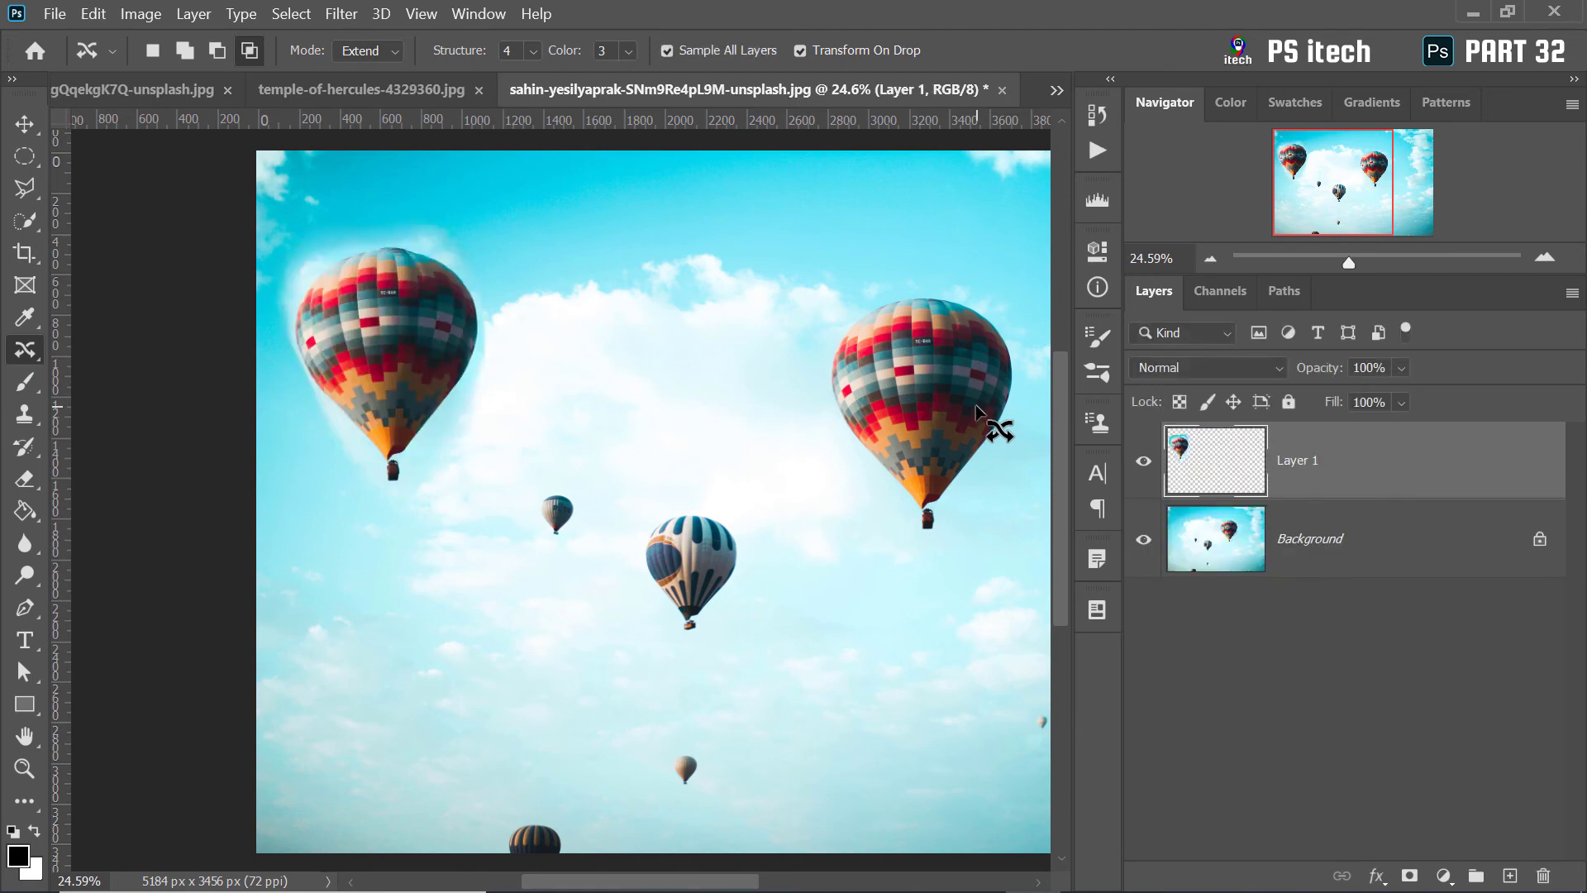
pyautogui.scroll(2, 289, 384)
pyautogui.scroll(3, 289, 385)
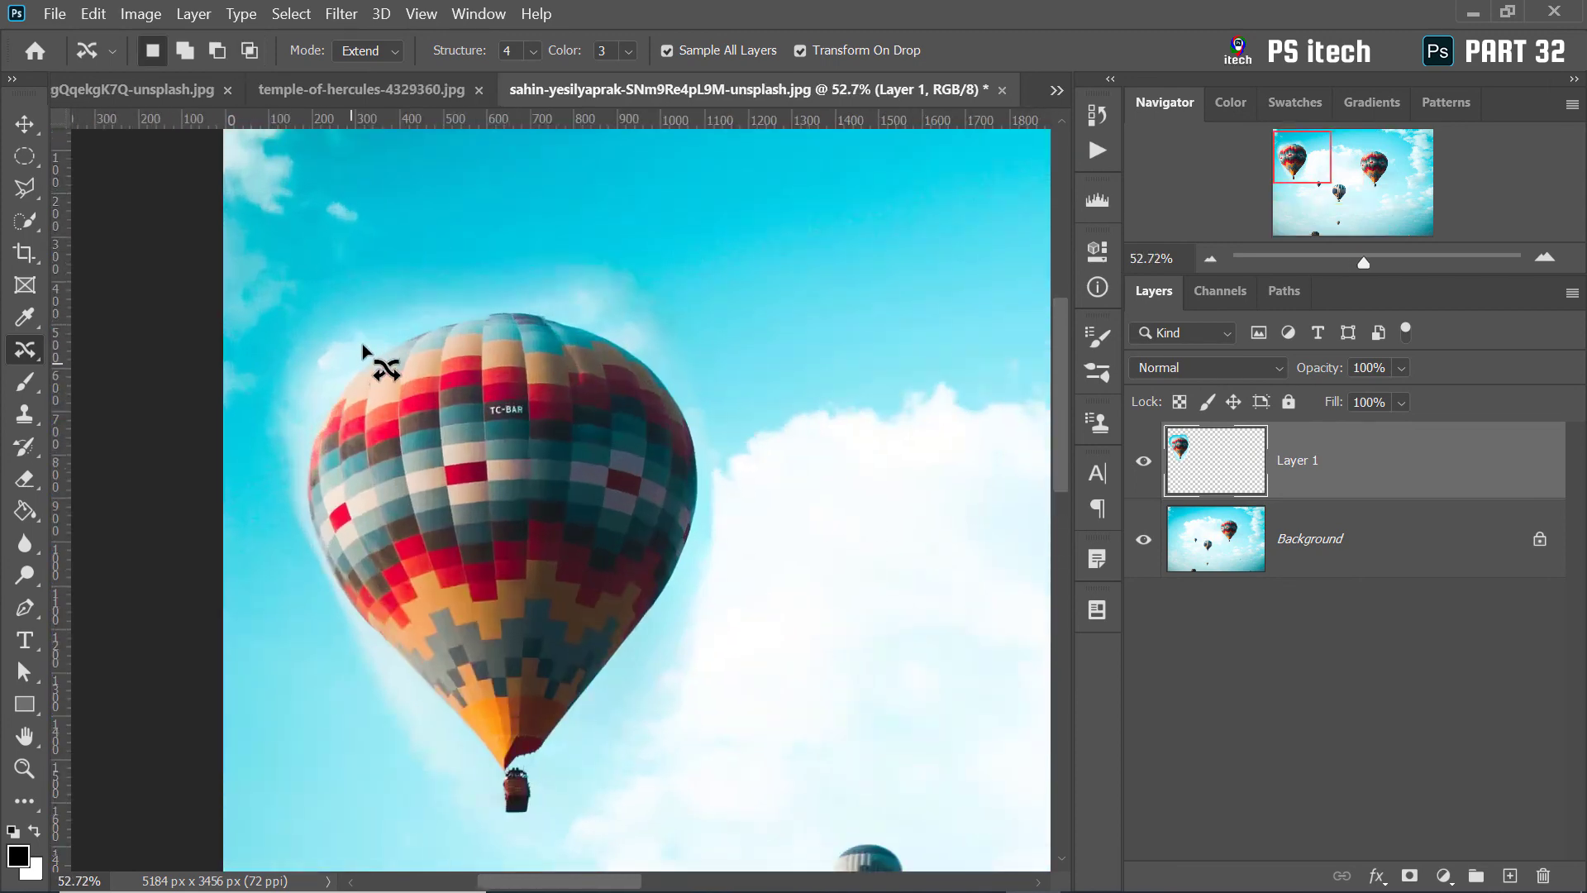
# Step: Select the Eraser with a 165 px brush size
pyautogui.click(24, 477)
pyautogui.rightClick(528, 337)
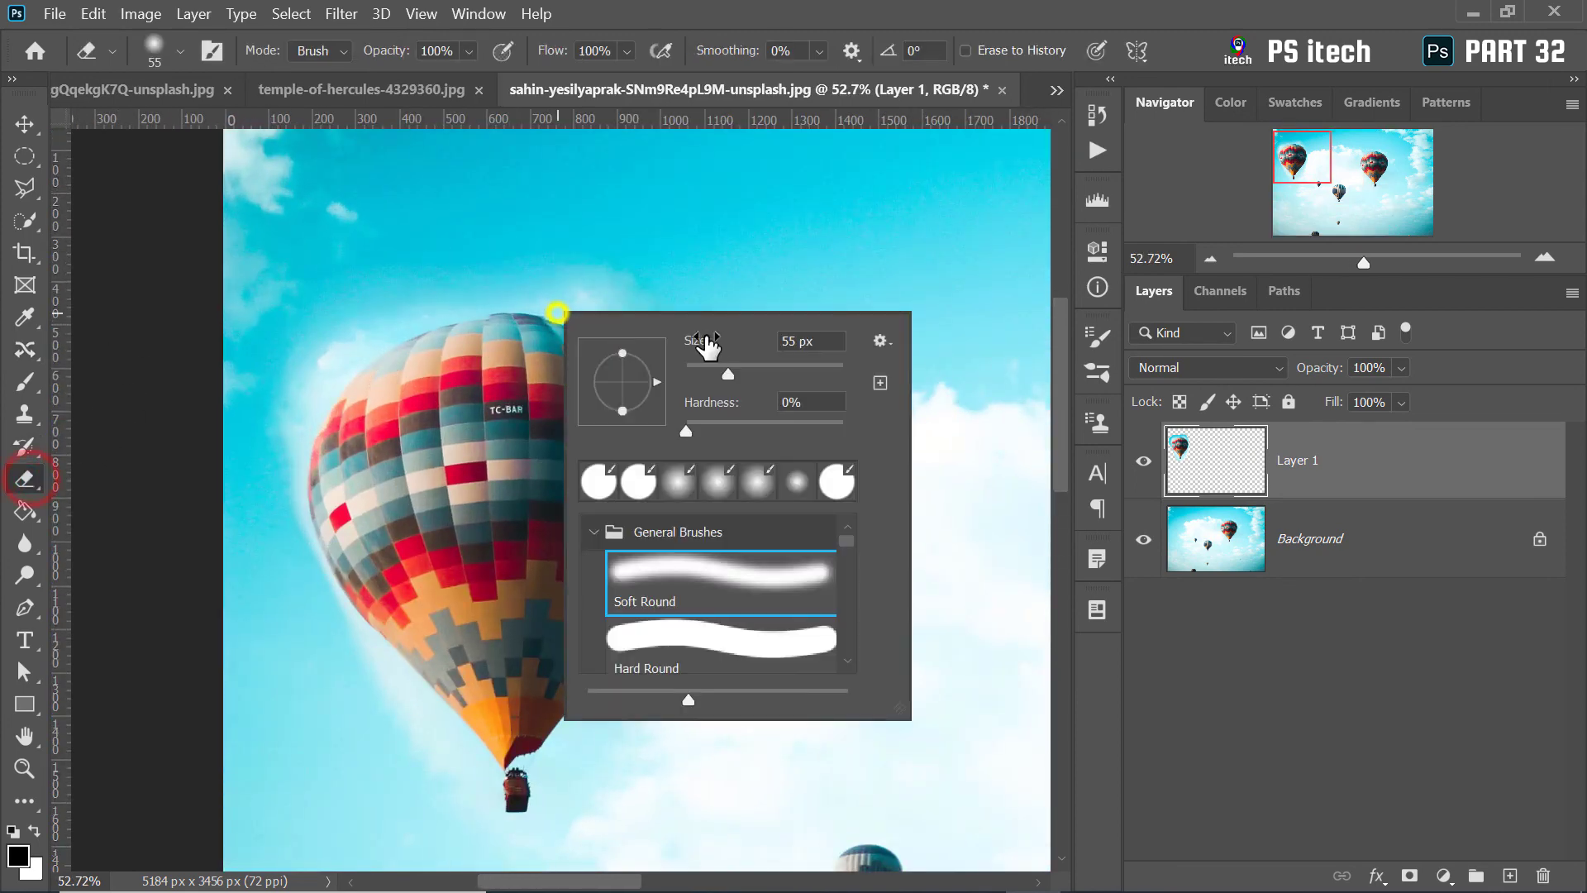
pyautogui.moveTo(727, 358); pyautogui.dragTo(786, 372)
pyautogui.click(361, 308)
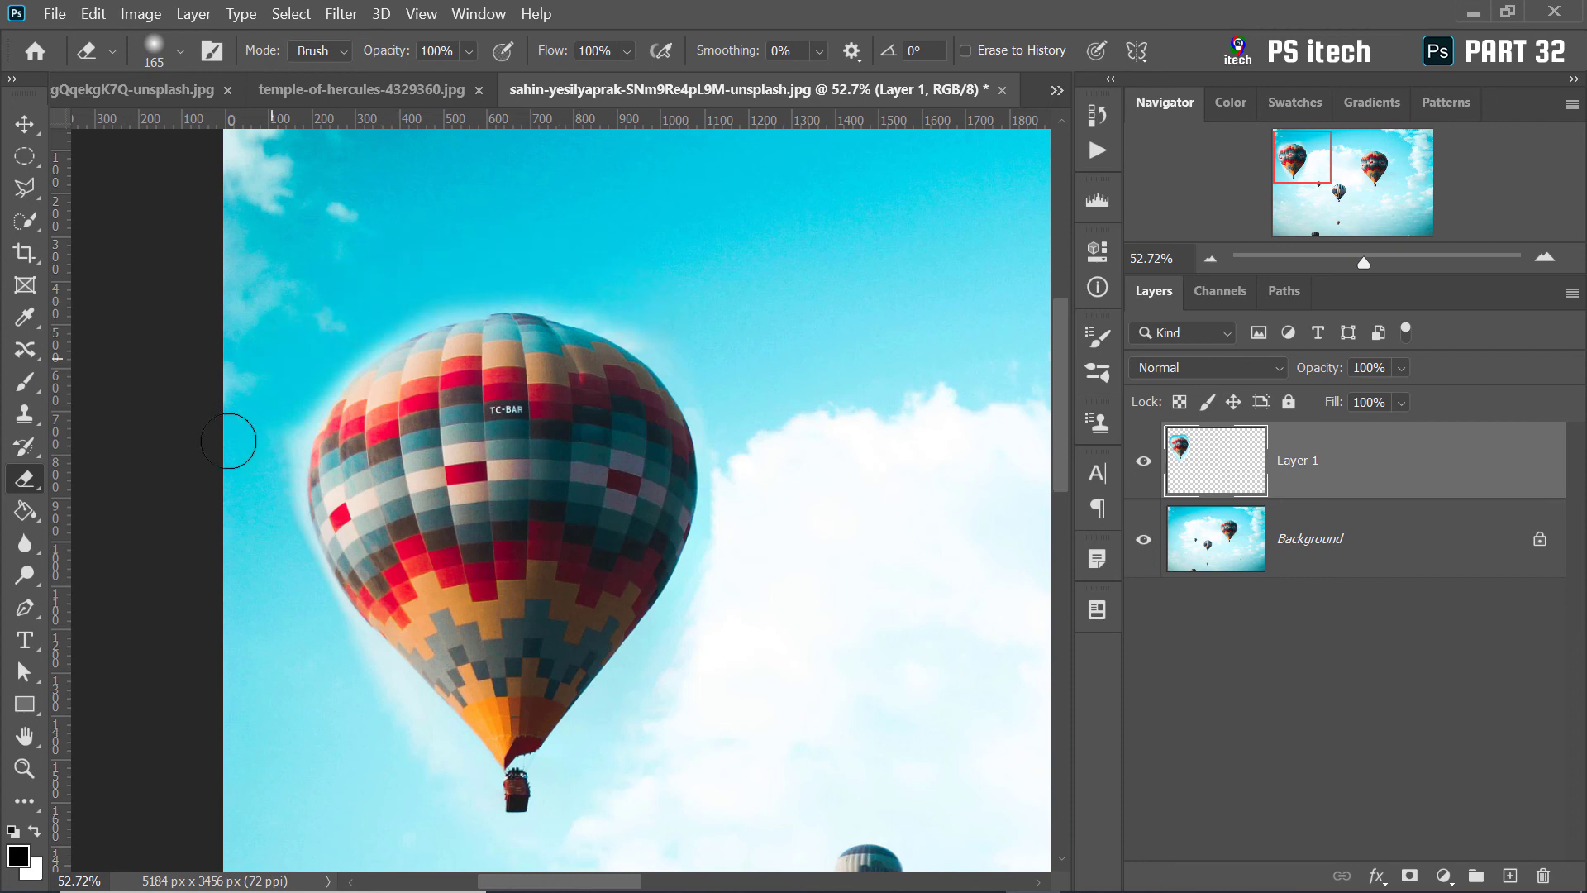
# Step: Set Layer 1 to Multiply and erase the light halo along the balloon's left edge
pyautogui.click(1188, 368)
pyautogui.click(1189, 355)
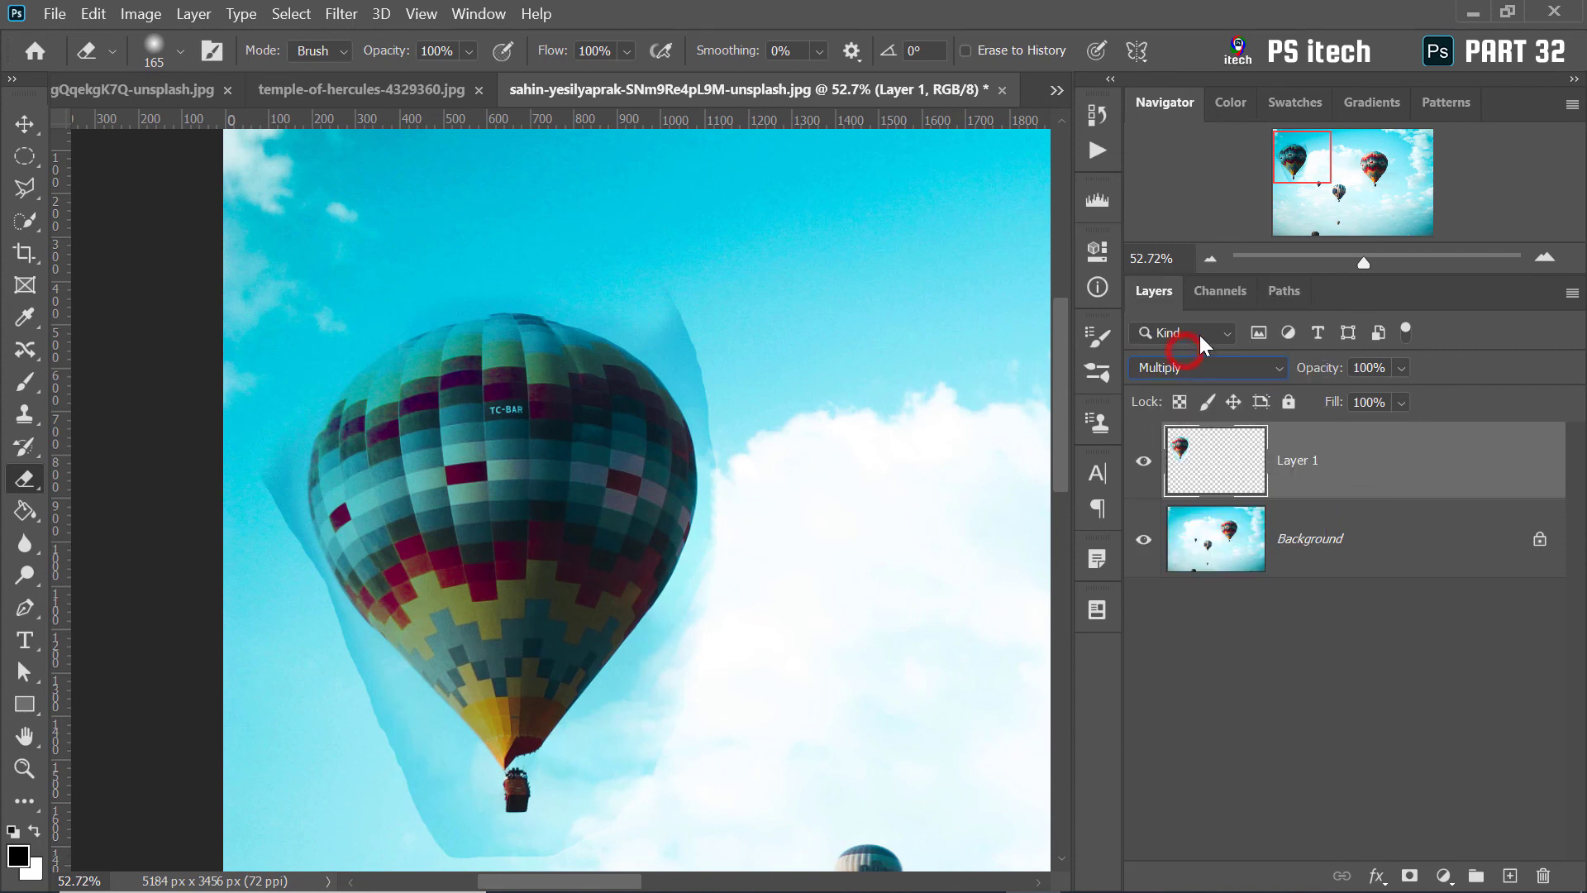
pyautogui.moveTo(297, 614); pyautogui.dragTo(269, 451)
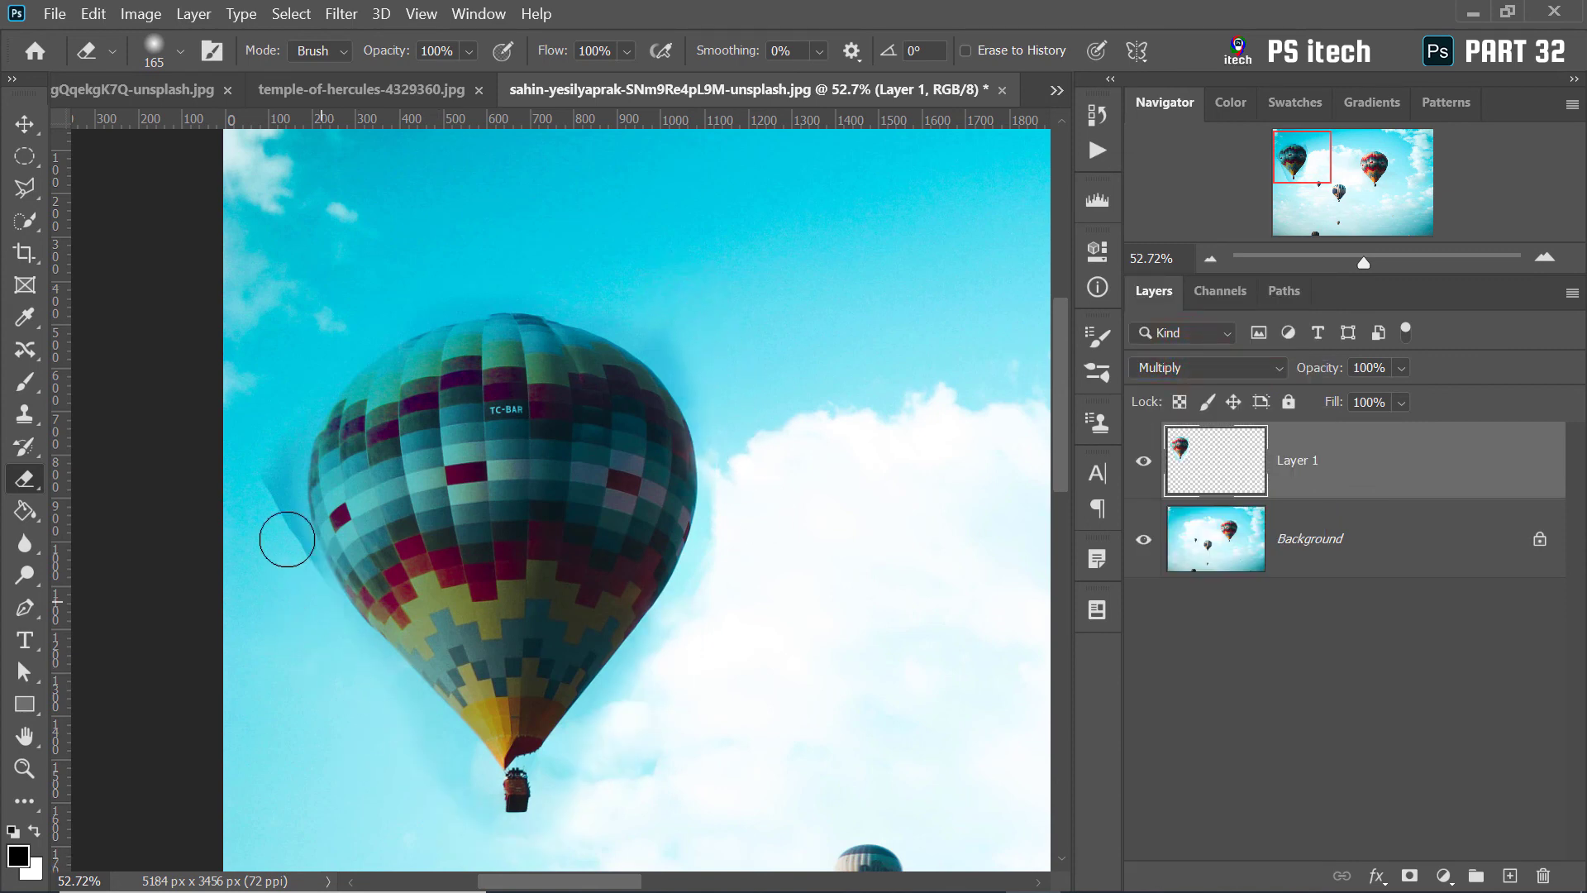